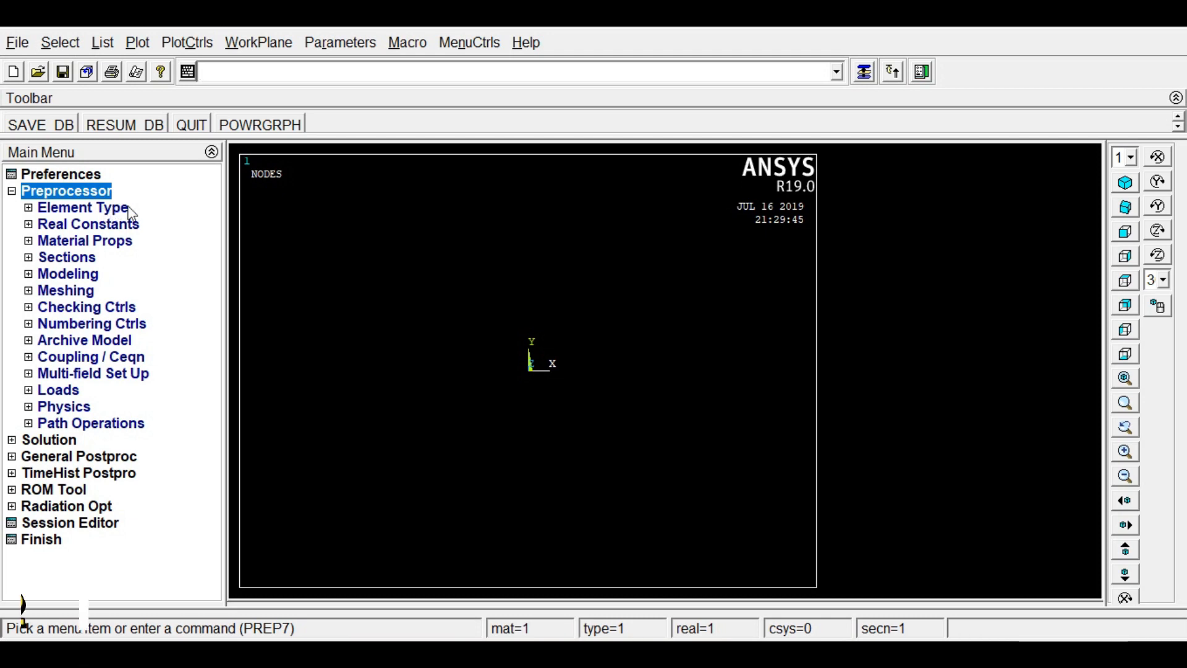
Add the structural Solid element type Quad 4 node 182 with reference number 1
left_click(111, 209)
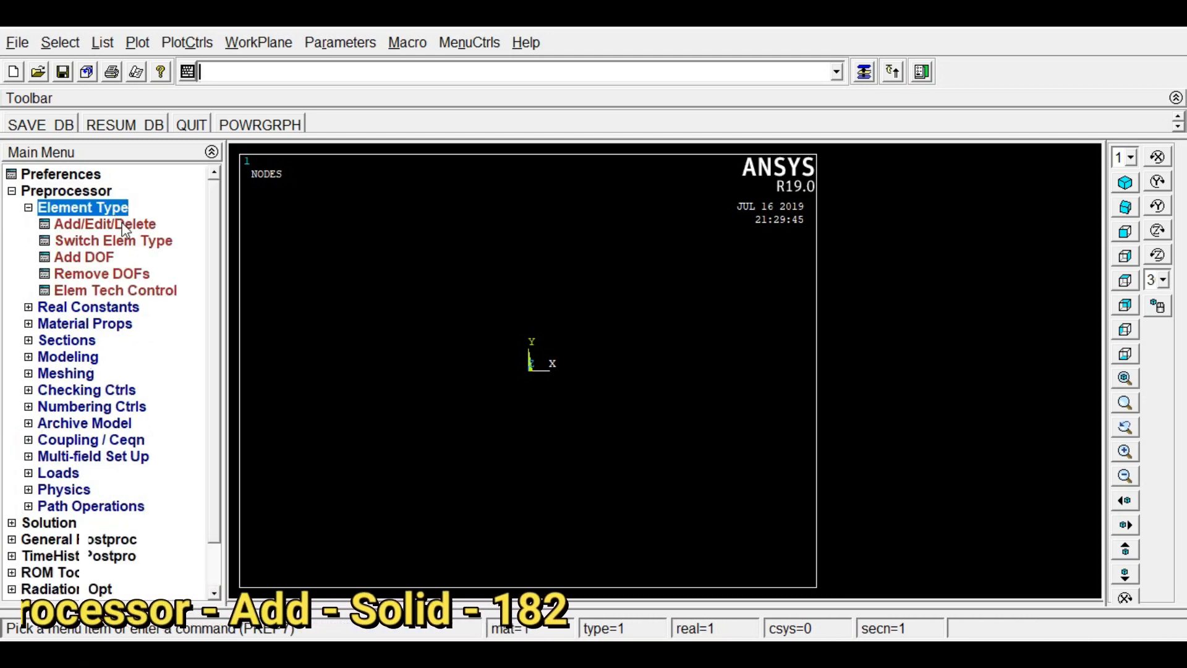
left_click(108, 224)
left_click(150, 460)
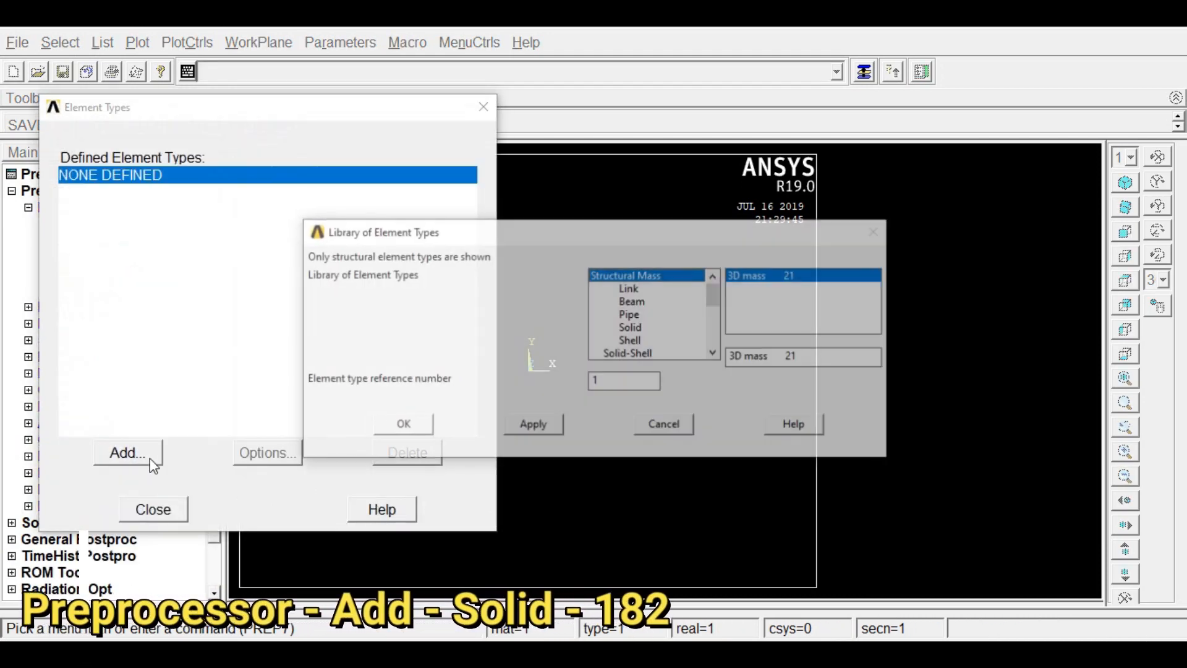
left_click_drag(685, 242, 733, 230)
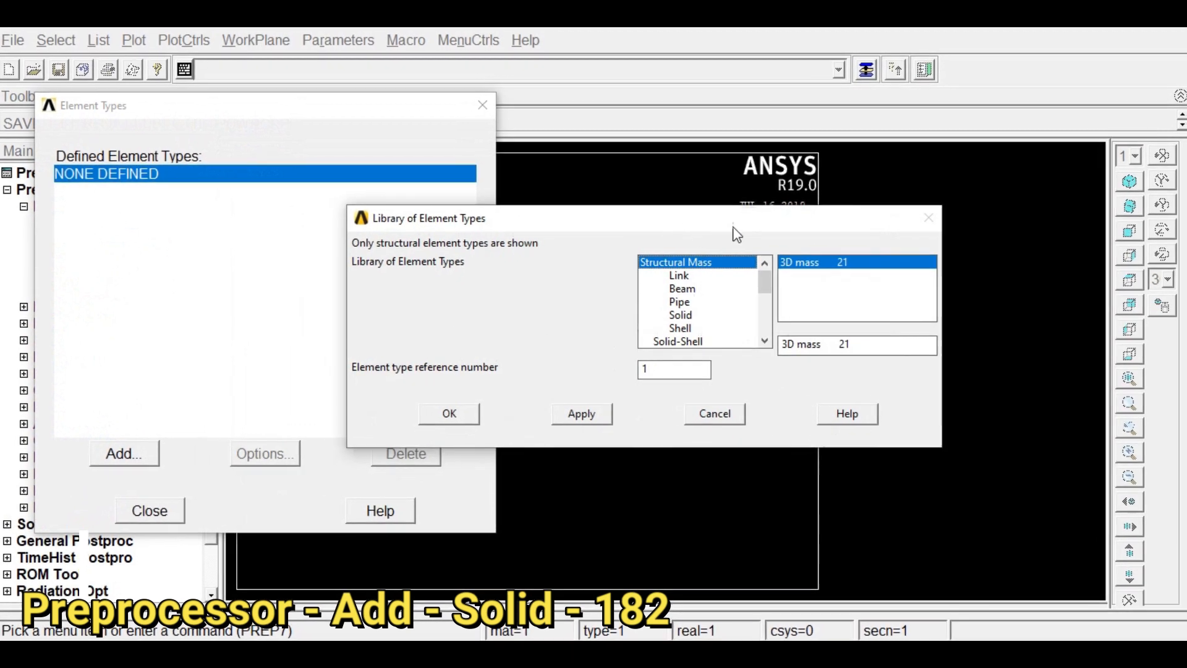
mouse_move(763, 281)
left_mouse_down()
mouse_move(767, 343)
mouse_move(778, 267)
left_mouse_up()
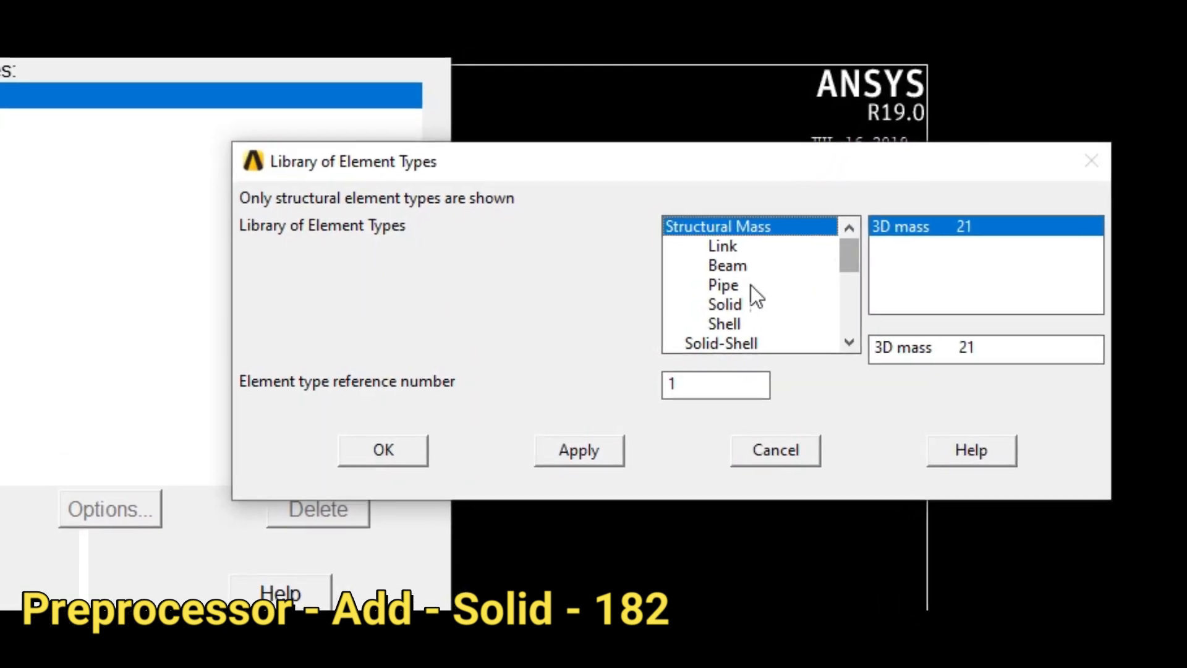
left_click(723, 306)
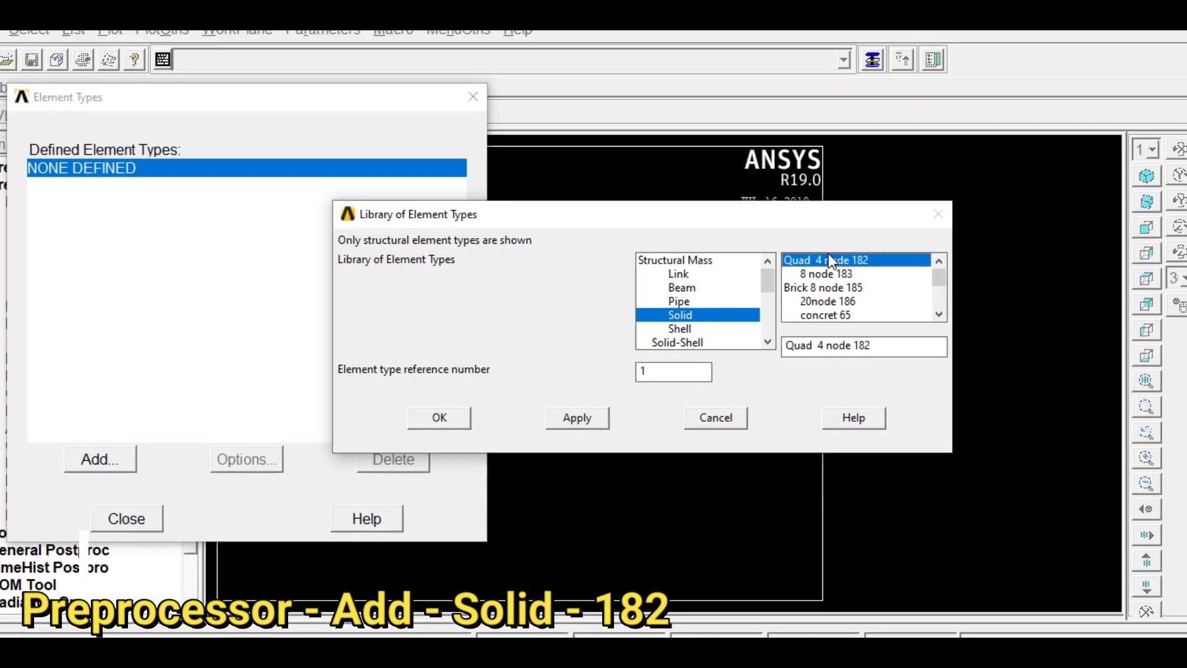
left_click(449, 422)
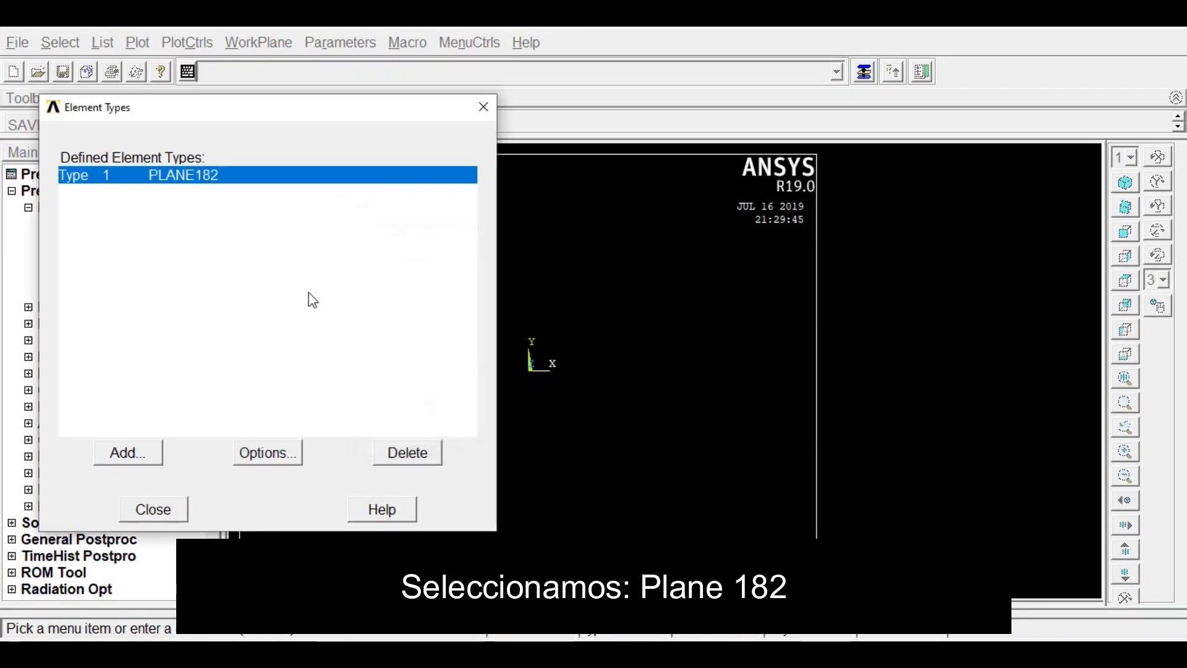
left_click(164, 506)
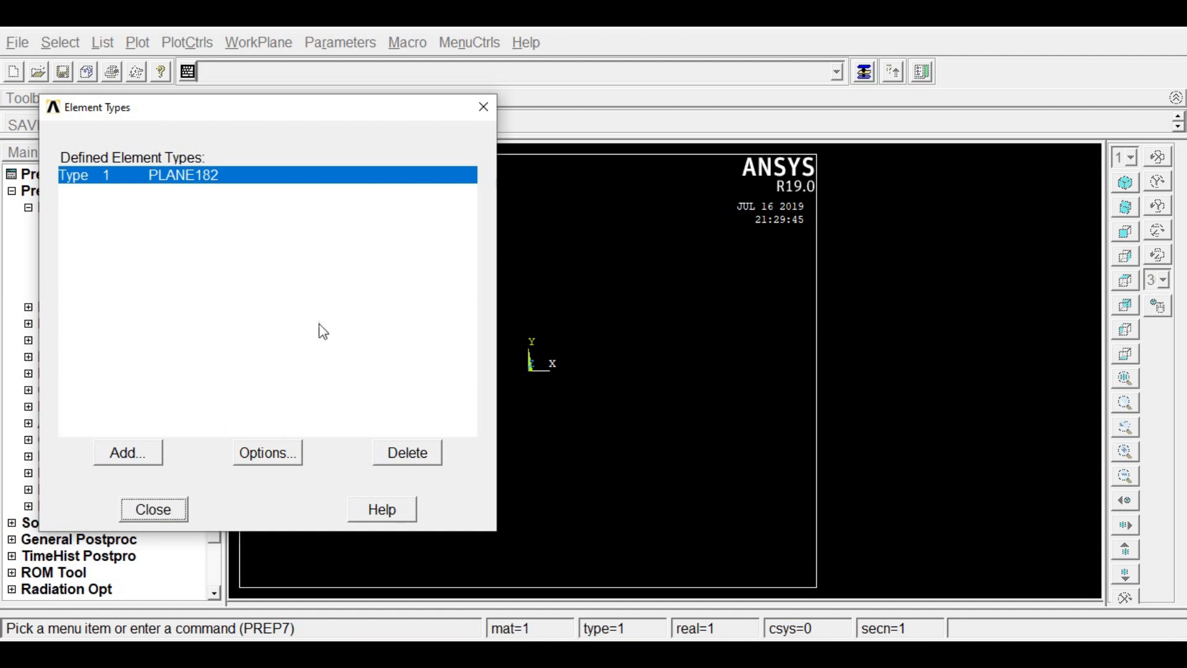
Set the element behavior K3 of PLANE182 to Plane strain and close the element type definitions
left_click(276, 457)
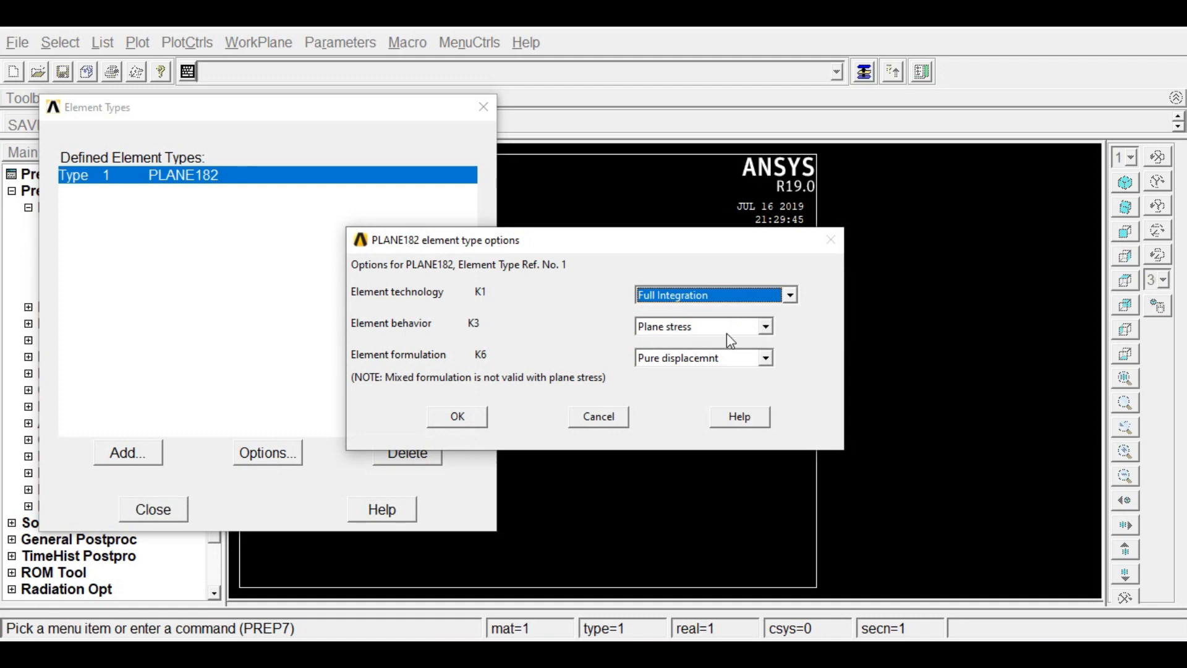
left_click(766, 328)
left_click_drag(769, 358, 759, 369)
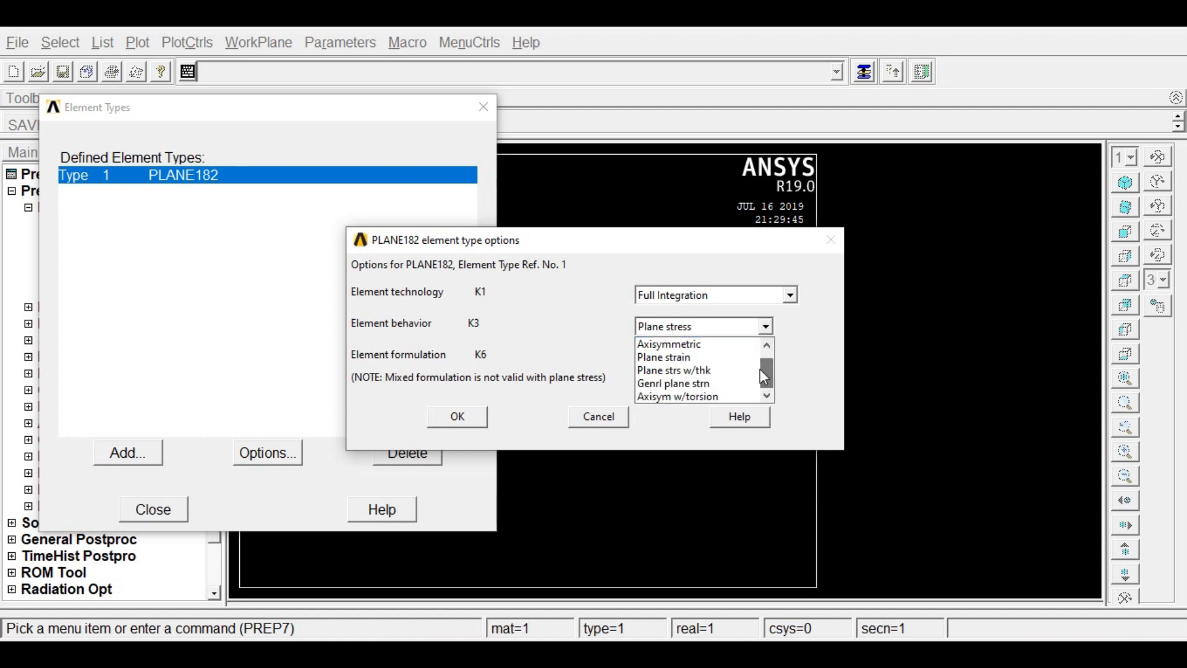
left_click(671, 358)
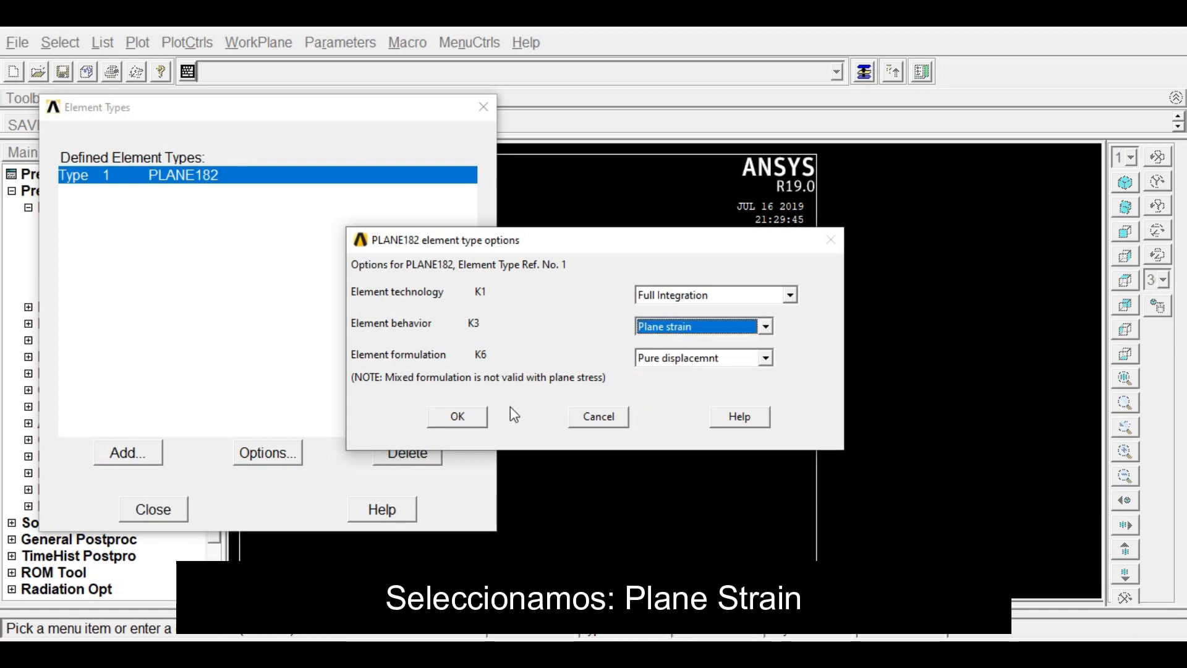
left_click(471, 420)
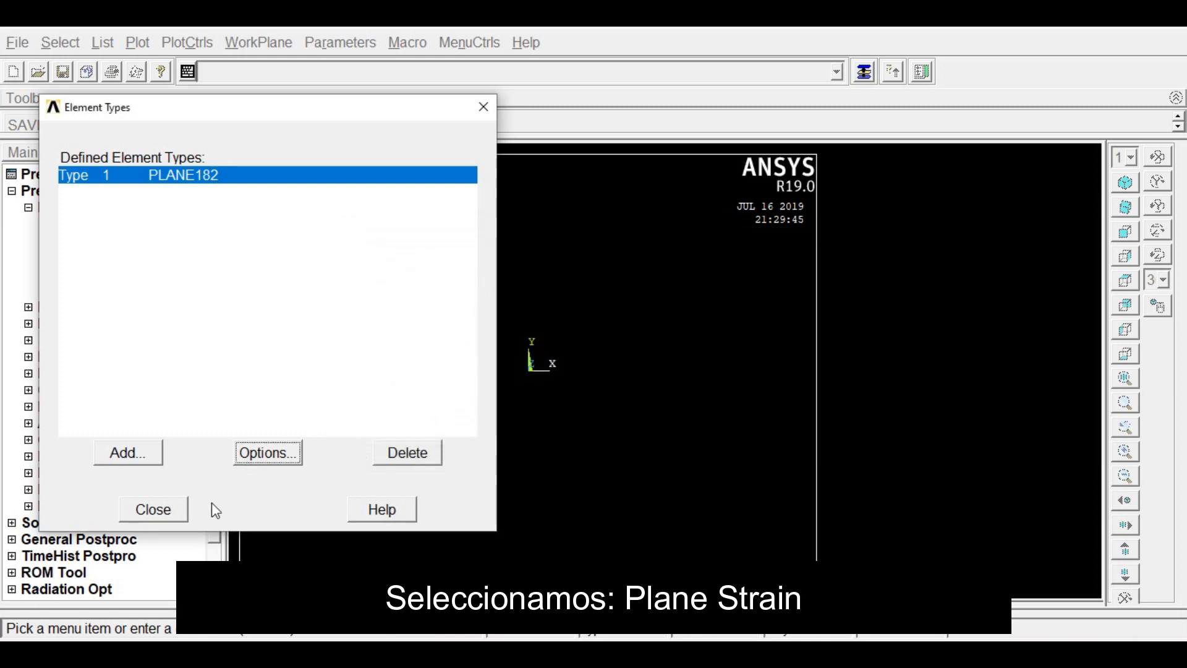
left_click(154, 510)
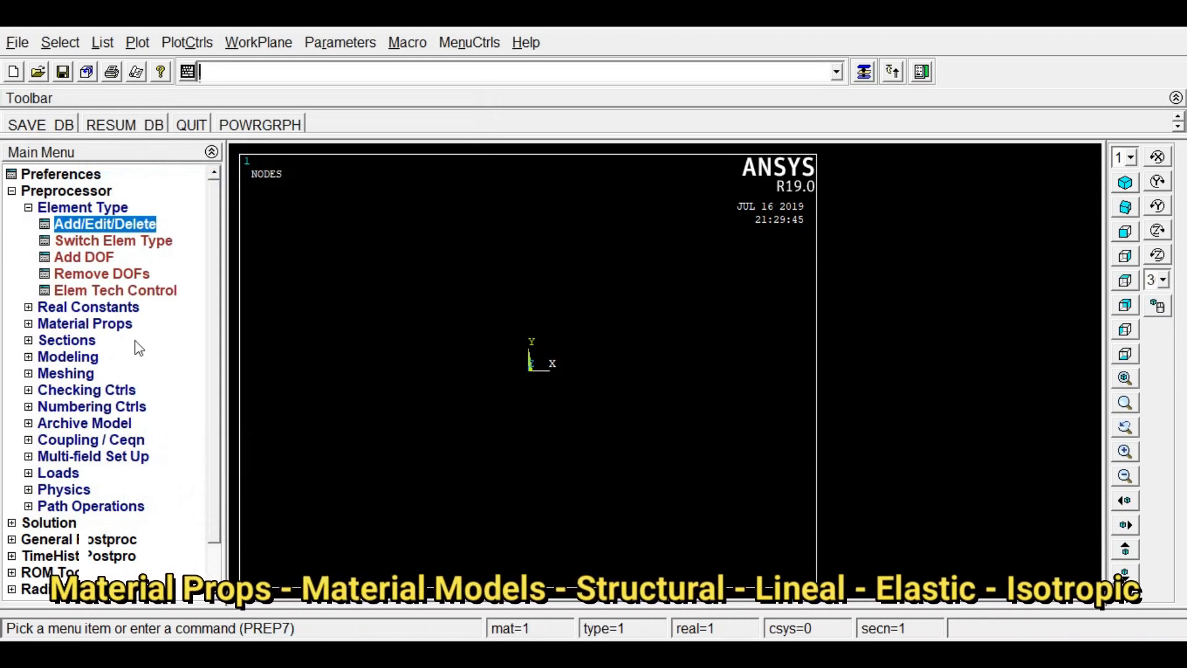
Define a structural linear elastic isotropic model for material 1 with EX 21e9 and PRXY 0.2
left_click(117, 327)
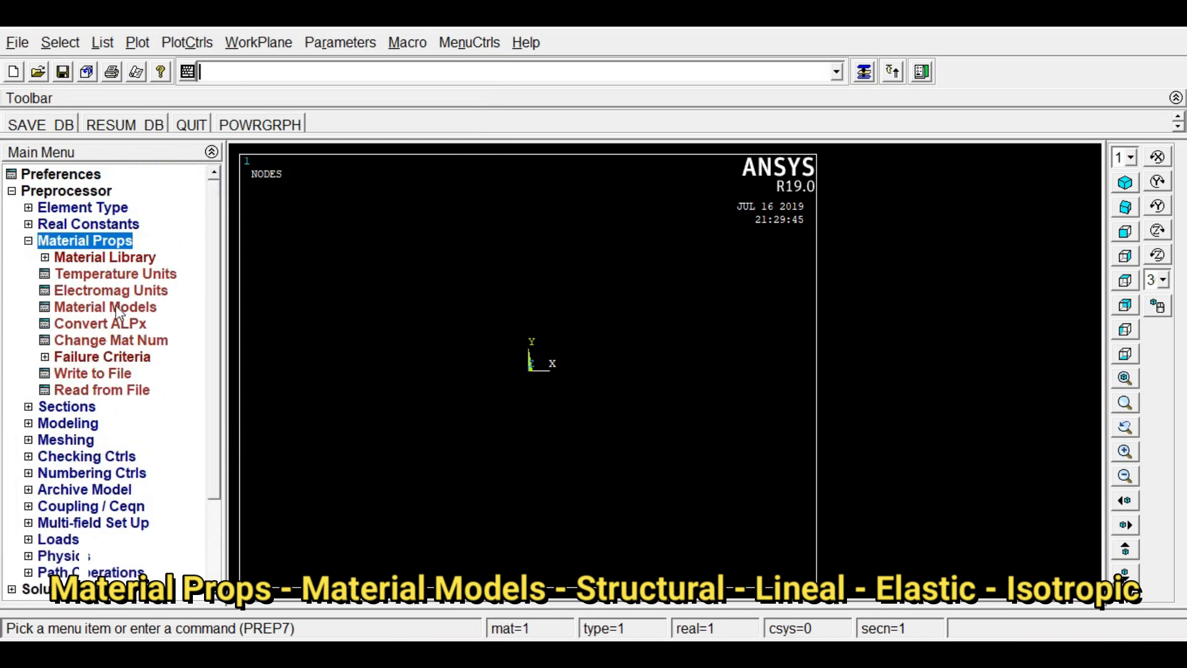
double_click(117, 308)
left_click(626, 304)
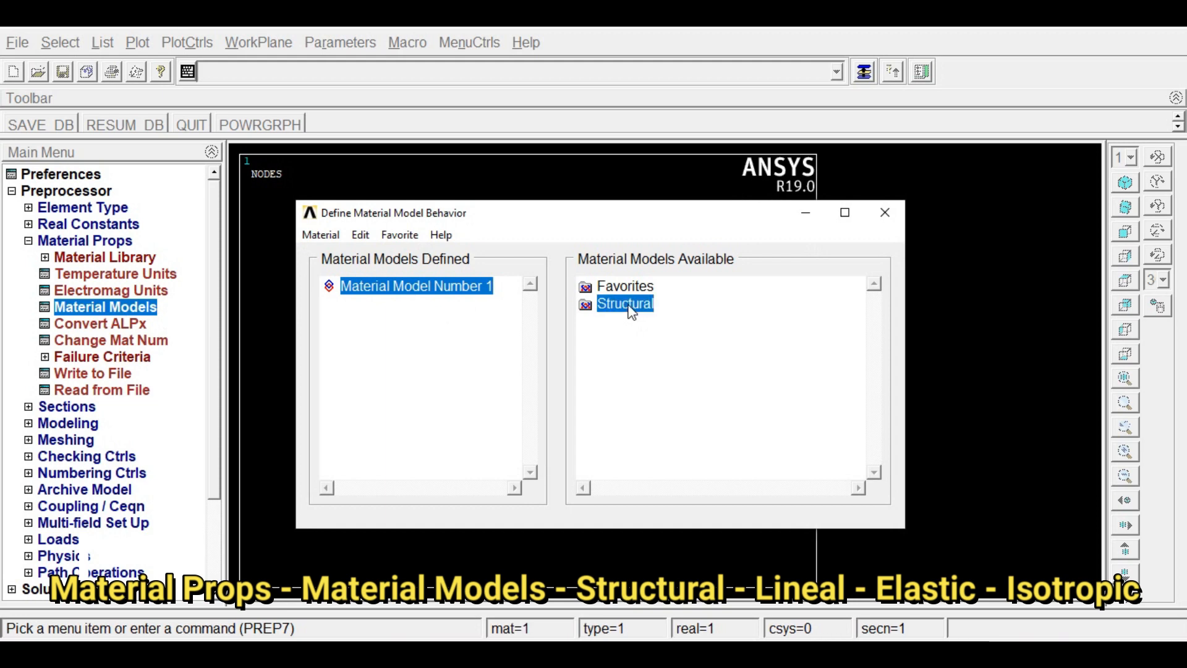
double_click(628, 304)
double_click(643, 321)
double_click(670, 338)
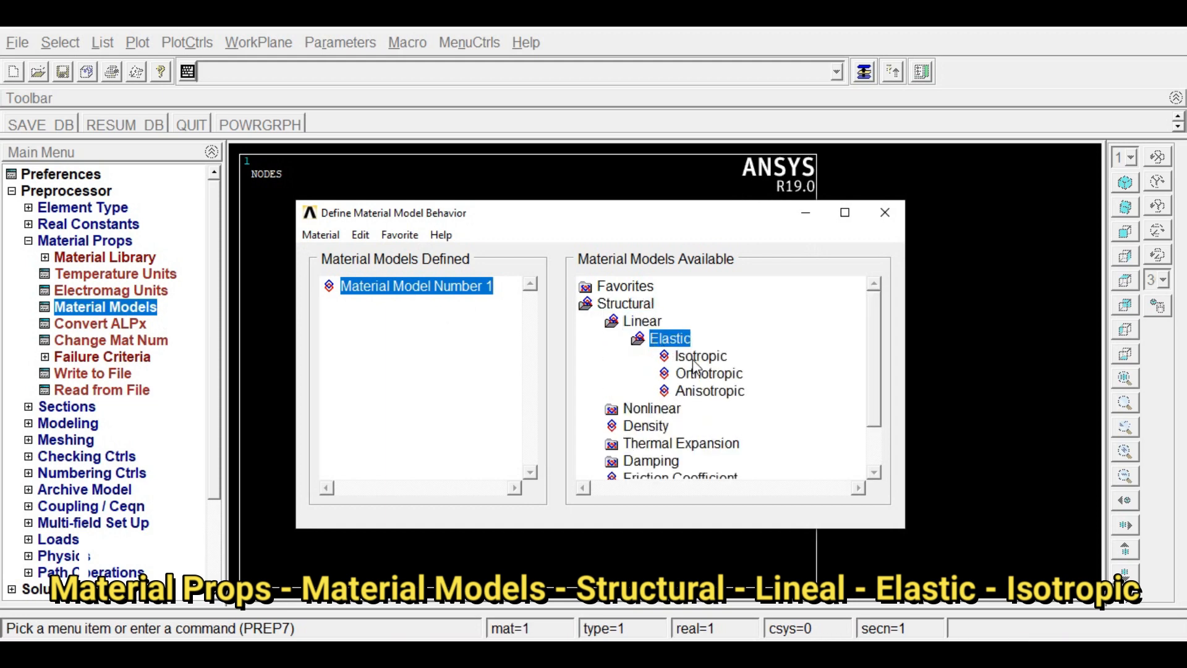
double_click(696, 360)
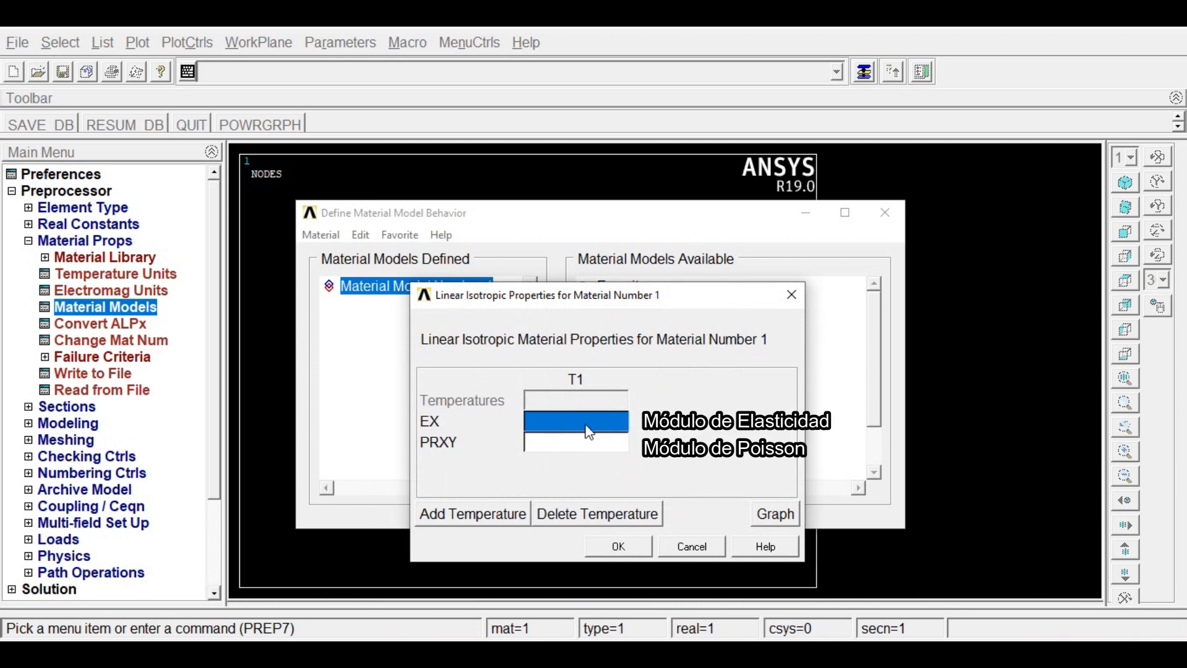
type("21e9")
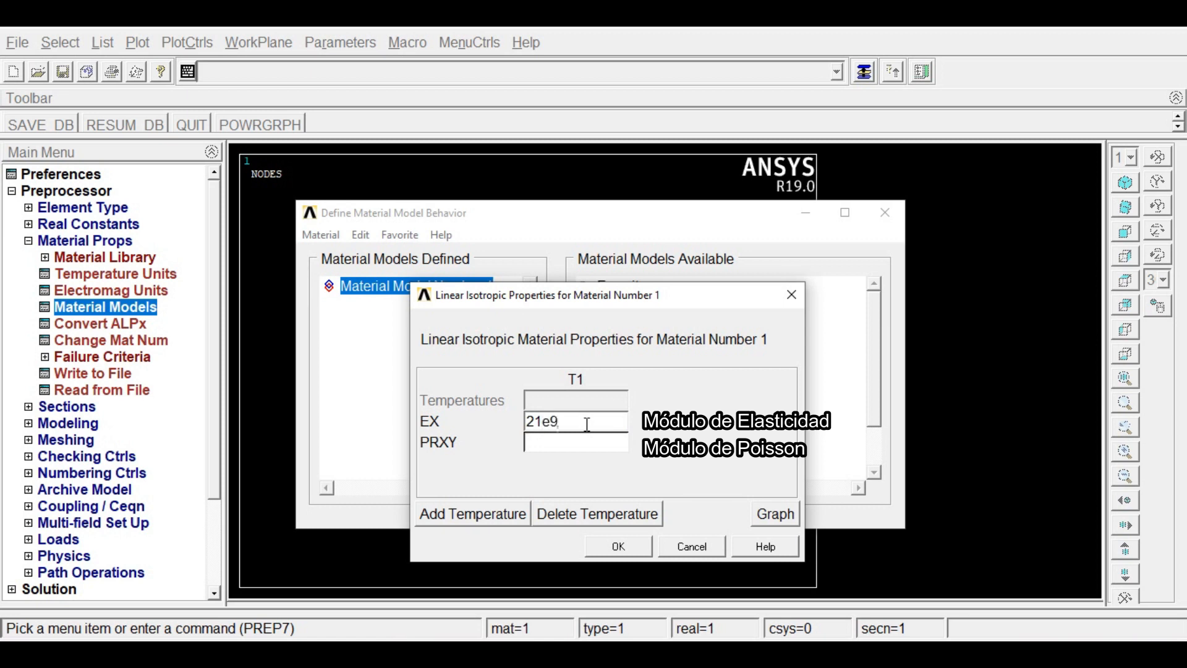
left_click(578, 445)
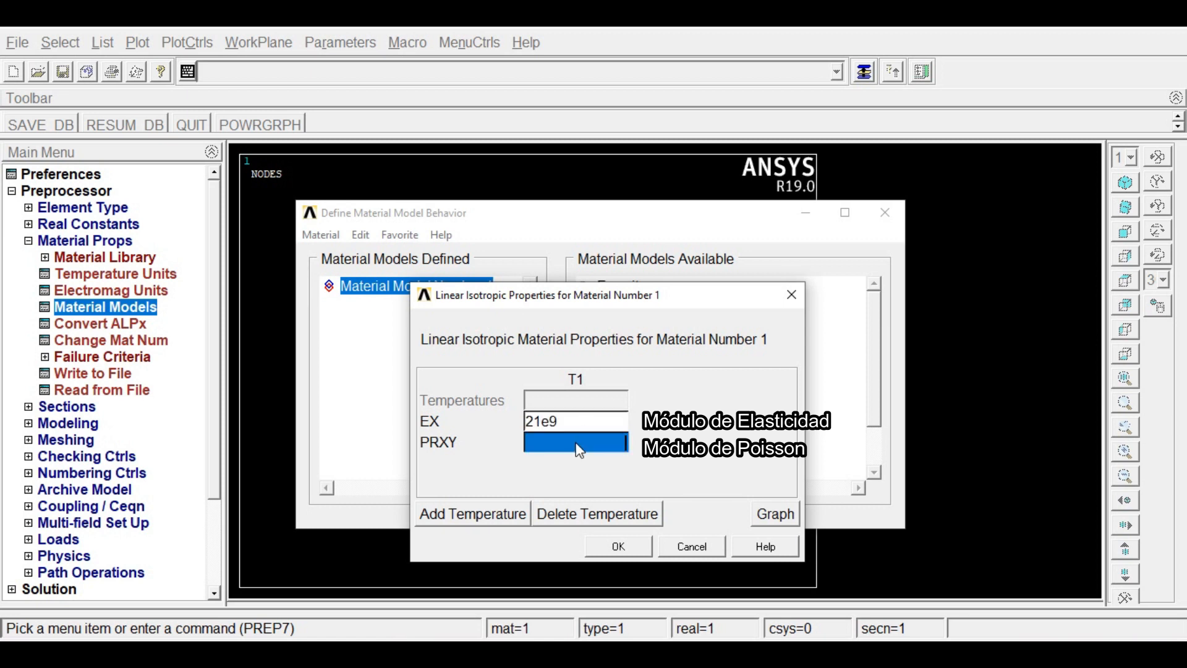
type("0.2")
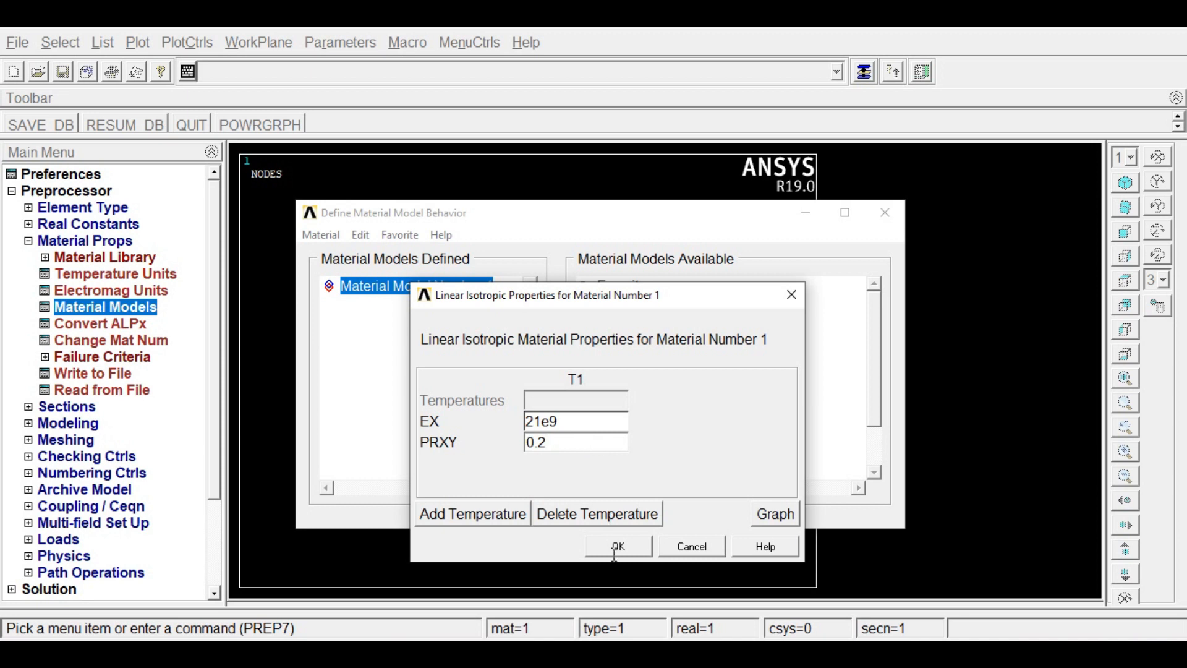
left_click(616, 546)
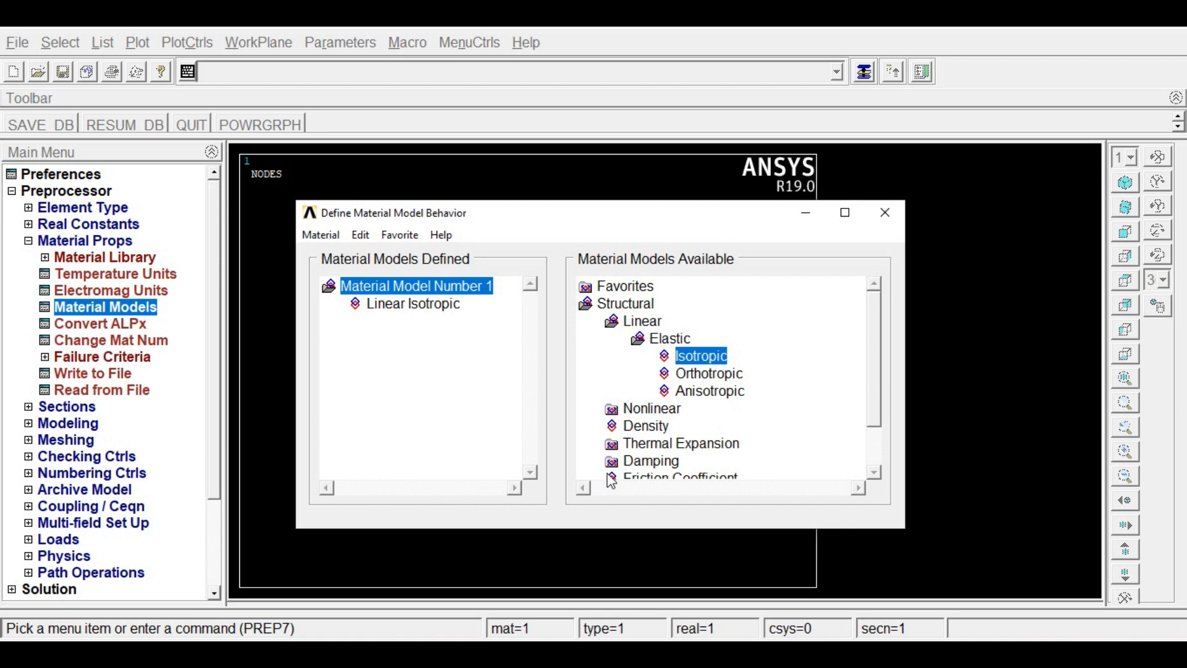
Set the density of material 1 to 2400 and close the material model definition
double_click(643, 425)
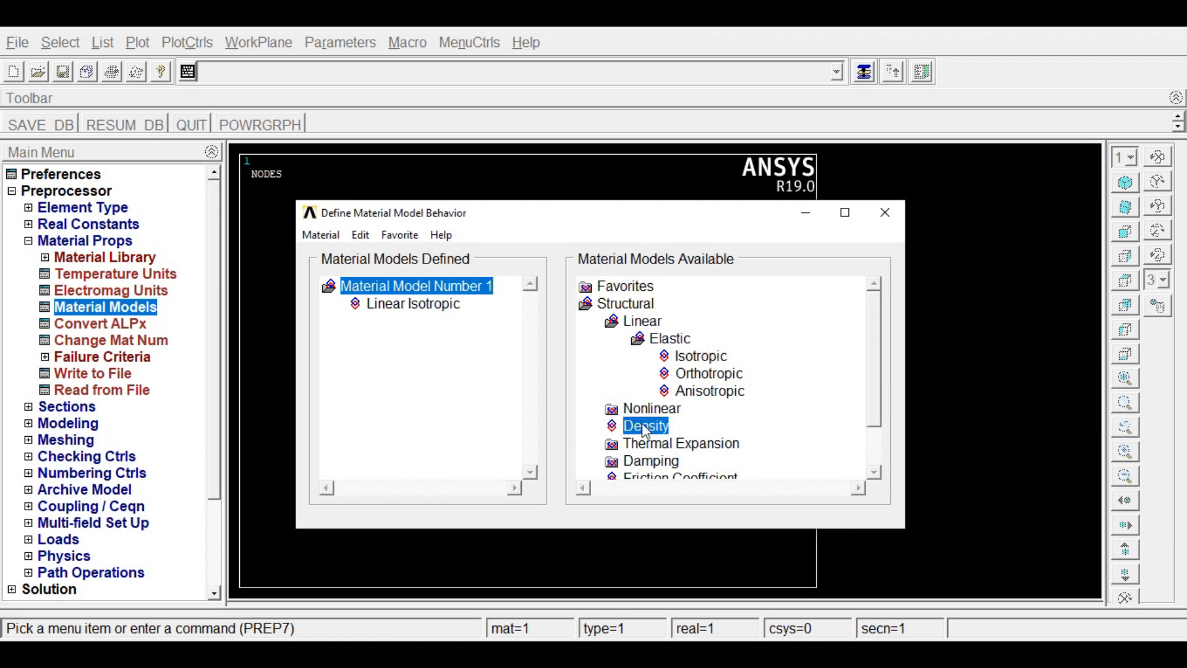
type("2400")
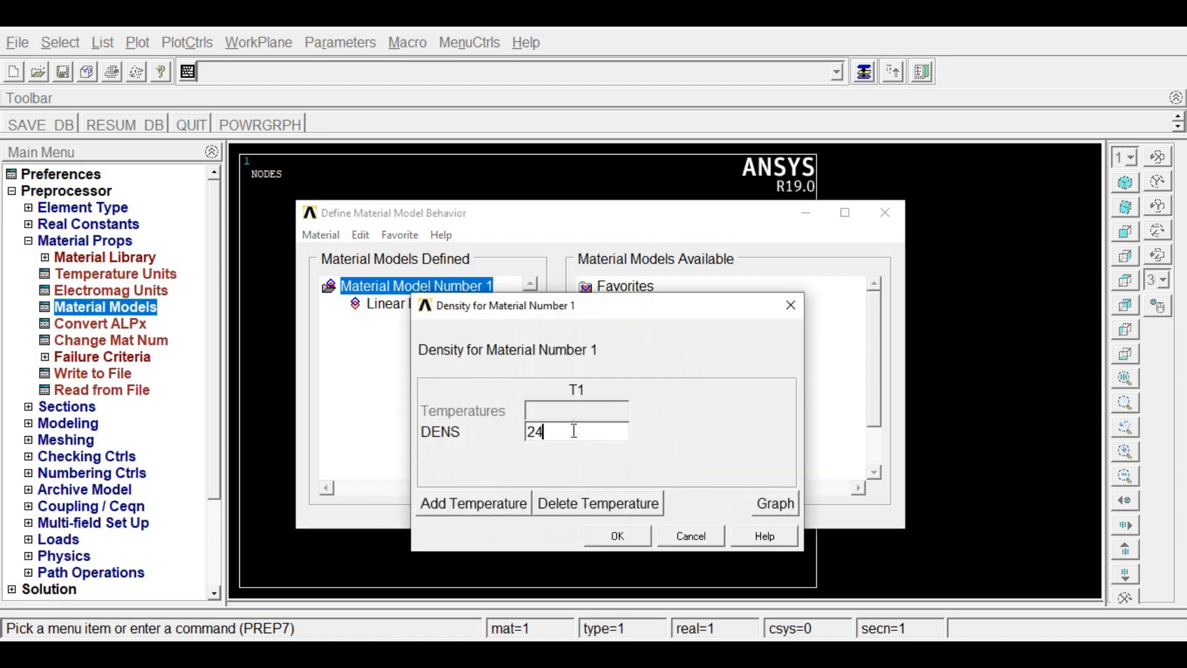
left_click(616, 536)
left_click(889, 218)
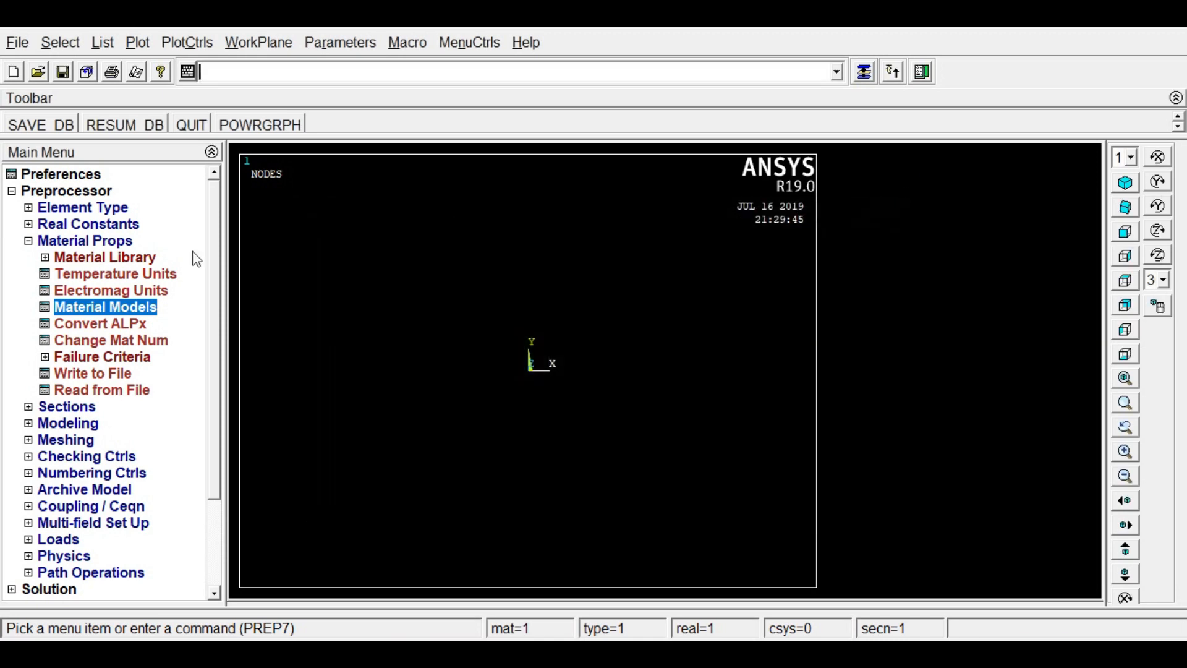
Create keypoint 1 at location 0, 0, 0 in the active coordinate system
scroll(219, 315, "down", 2)
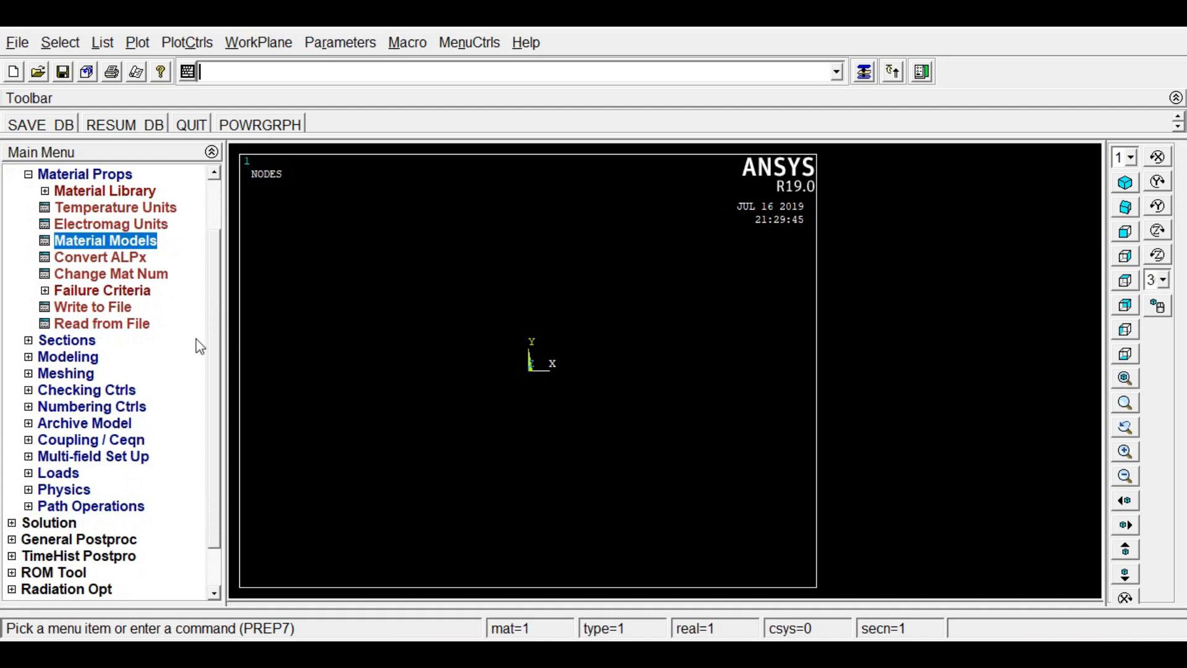
left_click(97, 359)
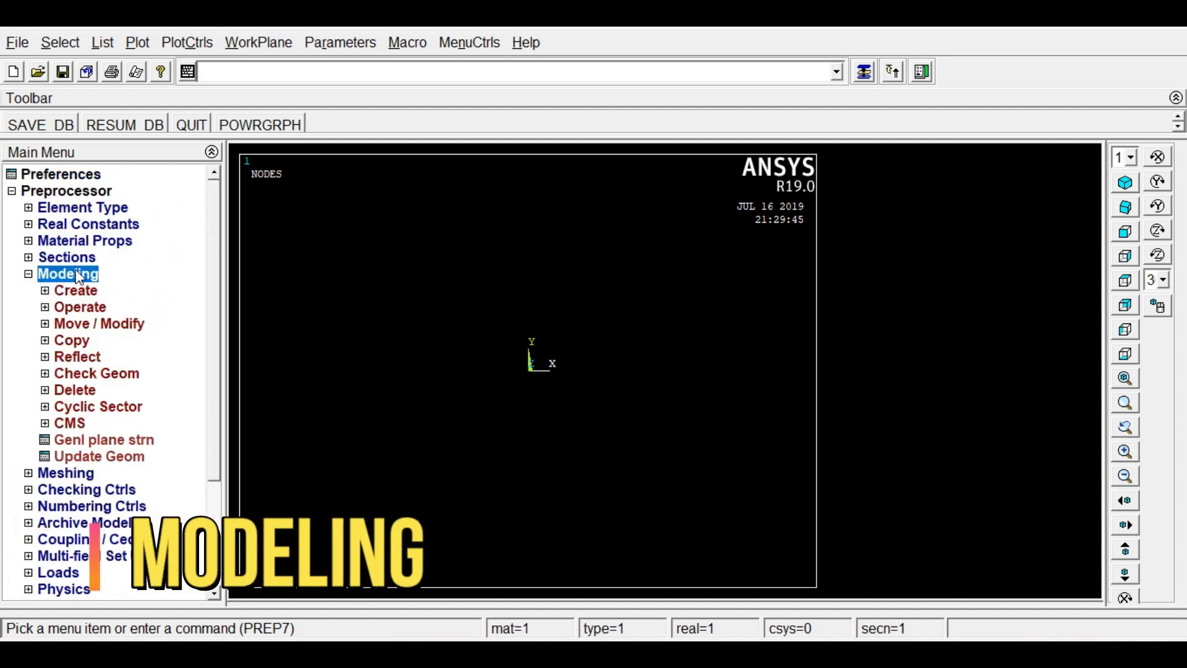
left_click(76, 291)
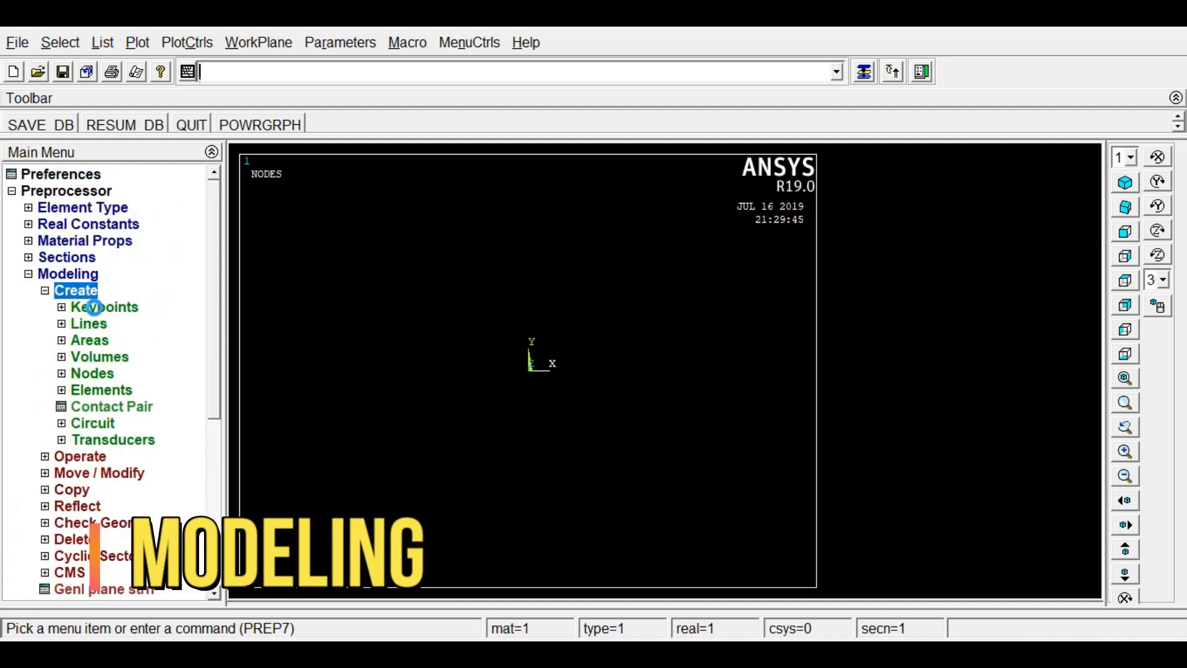
left_click(102, 309)
left_click(141, 345)
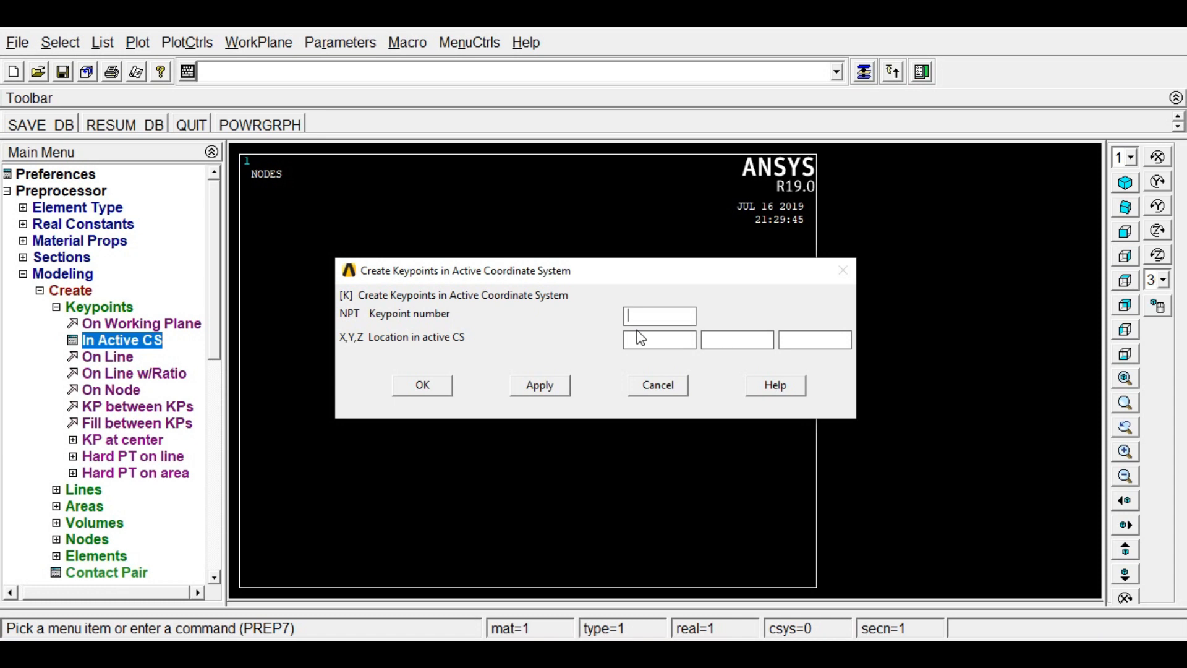
type("1")
left_click(793, 334)
type("0")
left_click(540, 386)
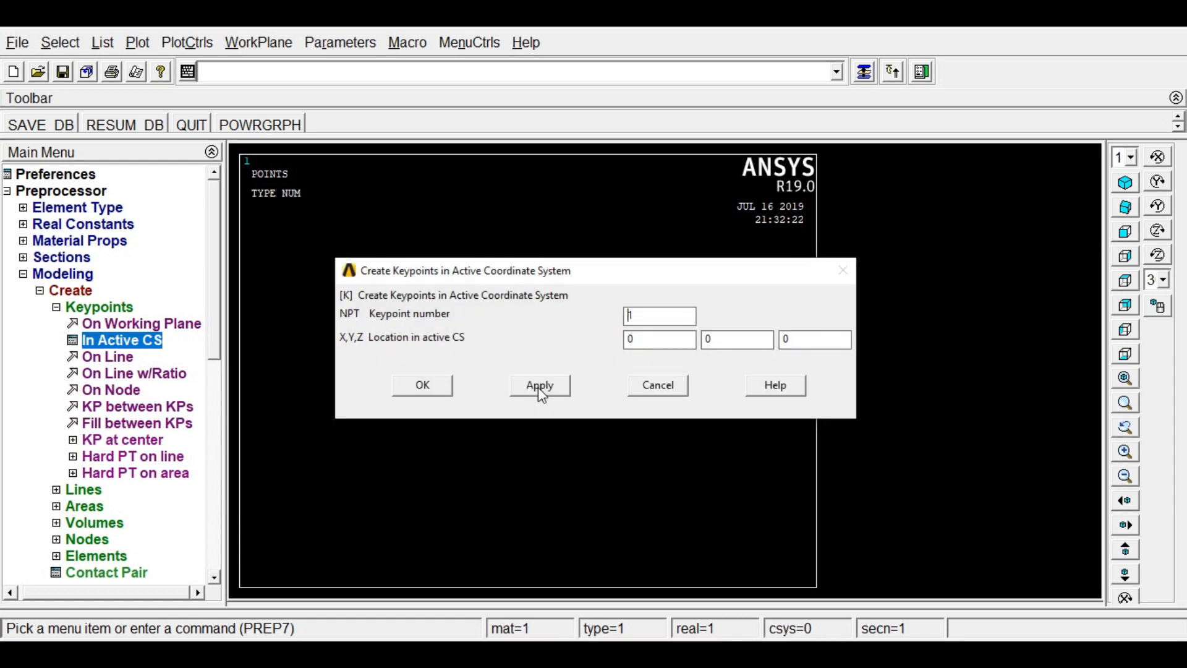
Create keypoint 2 at 9, 0, 0 and keypoint 3 at 9, 25, 0
left_click_drag(674, 317, 599, 339)
type("9")
left_click(542, 390)
key("Tab")
key("Tab")
left_click(539, 385)
Create keypoint 4 at location 6, 25, 0 in the active coordinate system
double_click(646, 318)
type("4")
key("Tab")
left_click(533, 387)
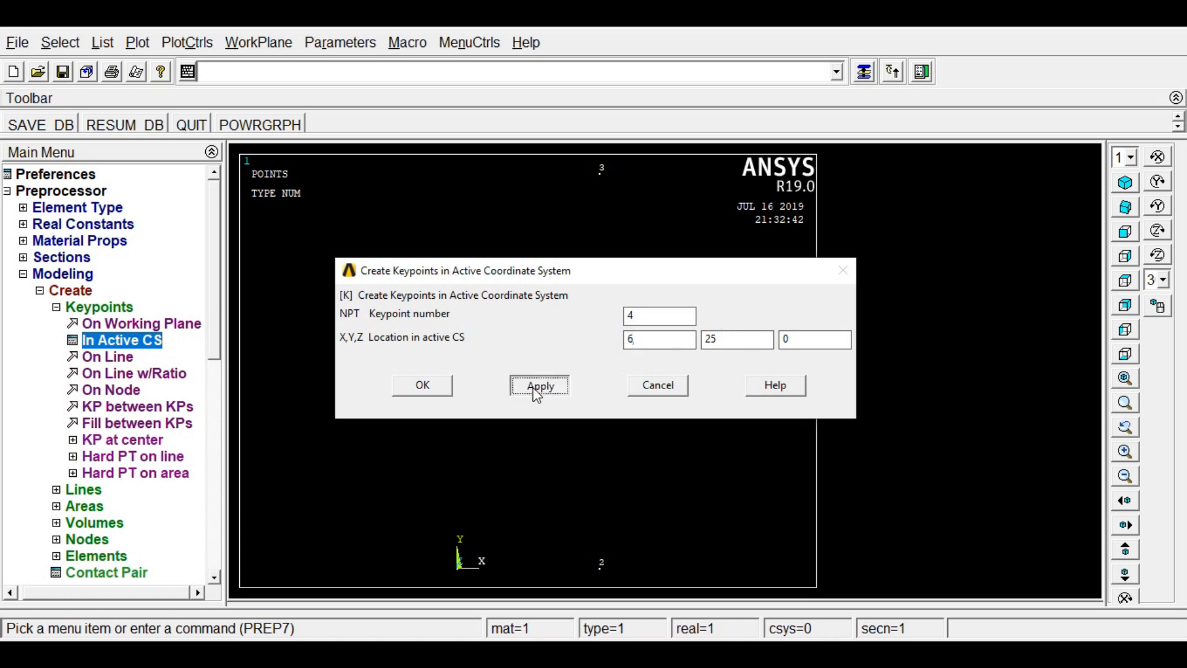
Create keypoint 5 at X 9 and Y about 20, between keypoints 2 and 3, and finish keypoint creation
left_click(647, 319)
double_click(646, 319)
type("5")
key("Tab")
type("9")
key("Tab")
type("2")
left_click(433, 388)
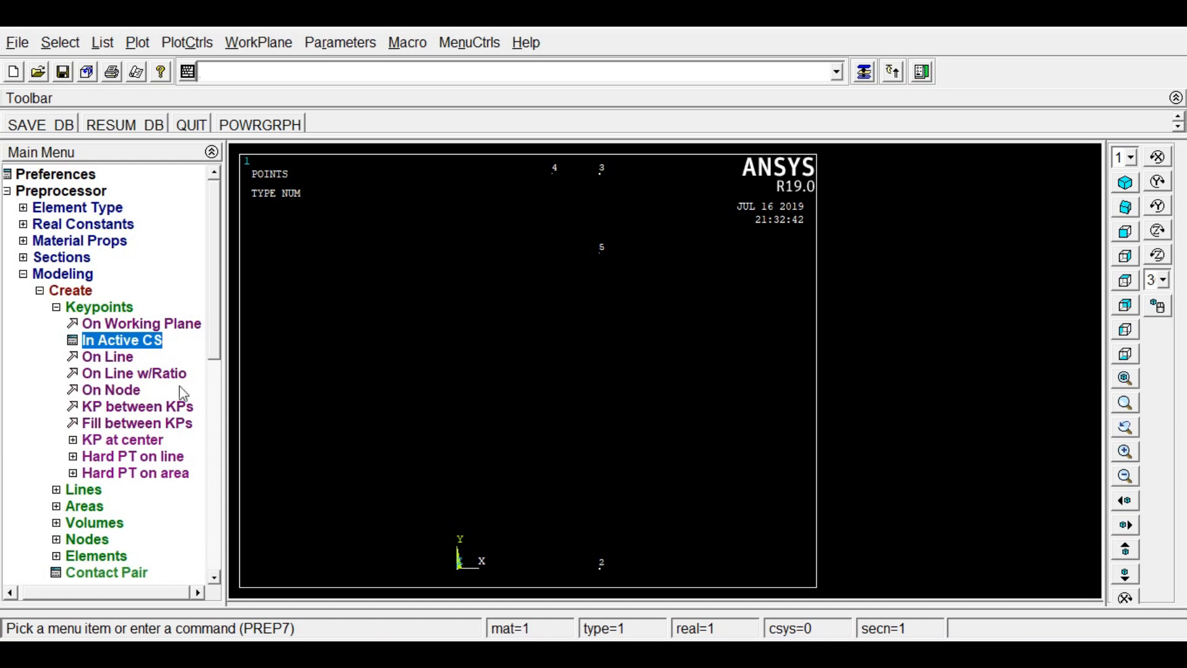
Draw straight lines joining keypoints 1-2, 2-5, 5-3, 3-4 and 4-1 to close the trapezoidal outline
left_click(80, 490)
left_click(103, 341)
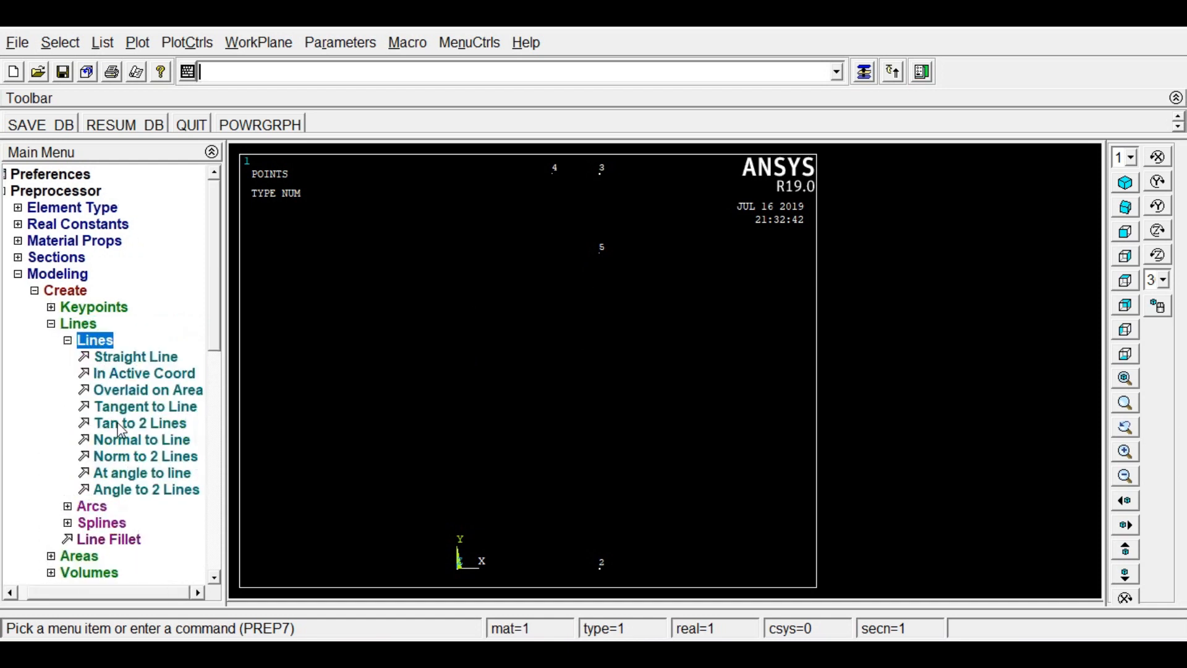
left_click(150, 363)
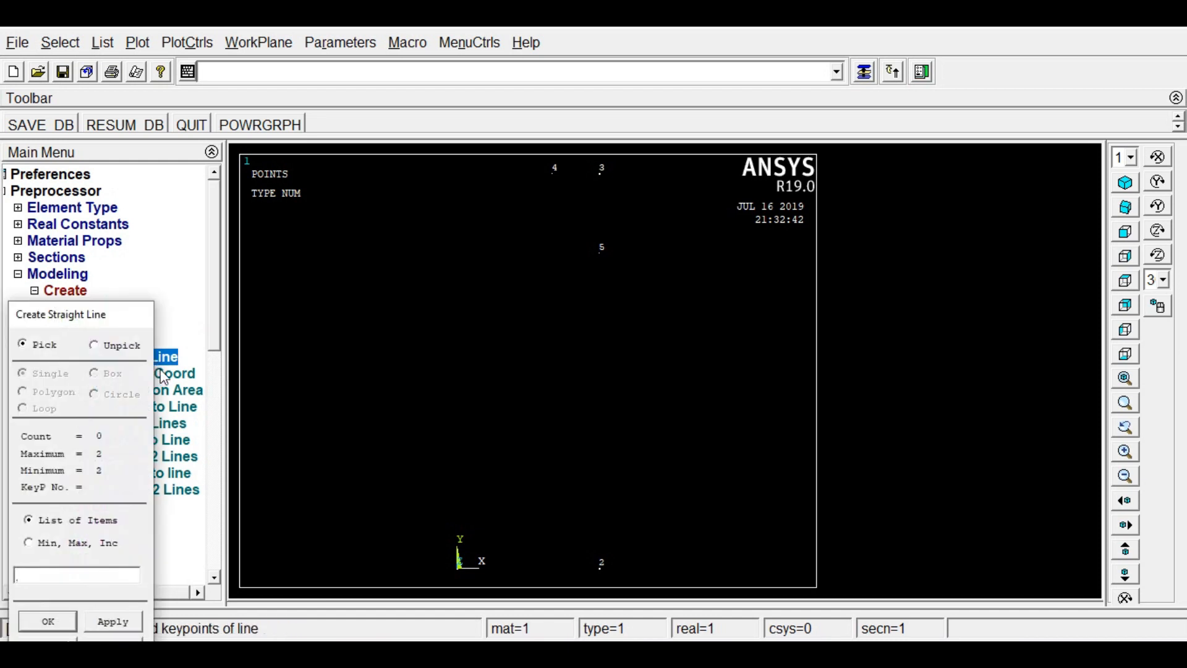
left_click(475, 568)
left_click(618, 551)
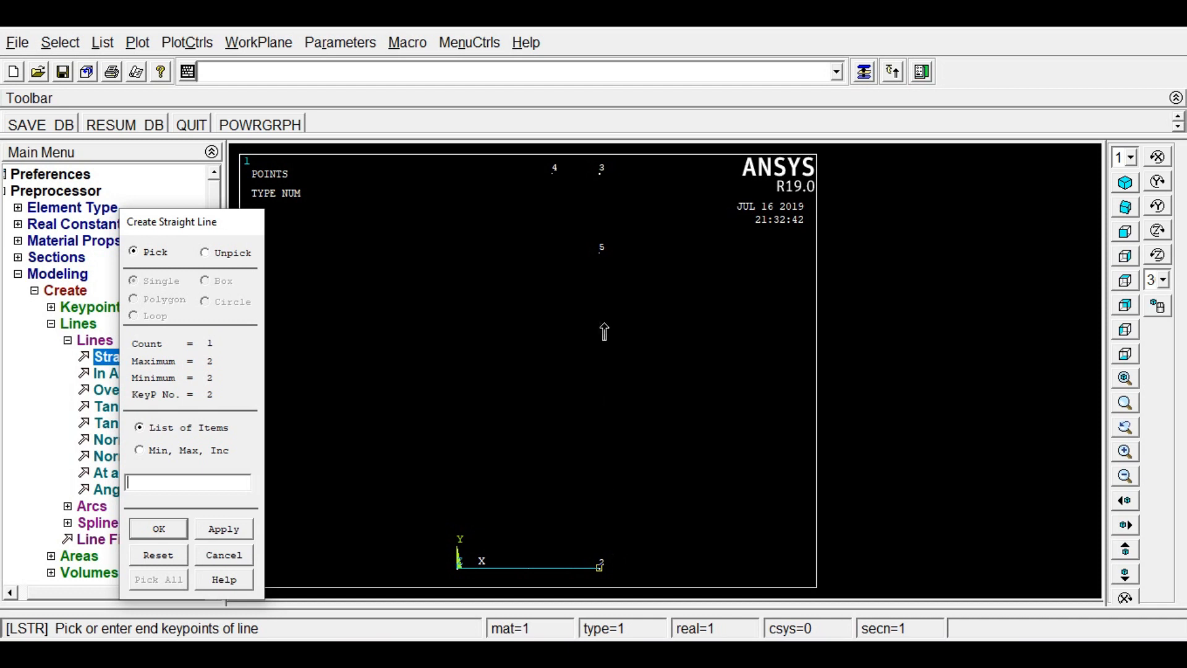
left_click(600, 179)
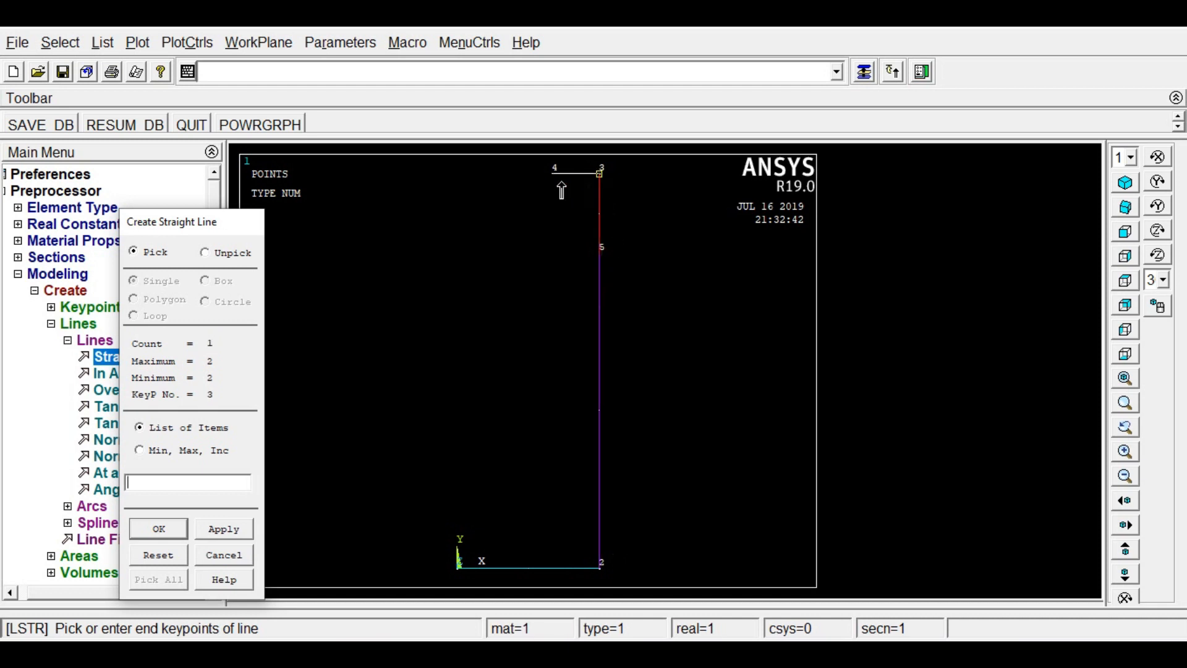
left_click(553, 176)
left_click(458, 566)
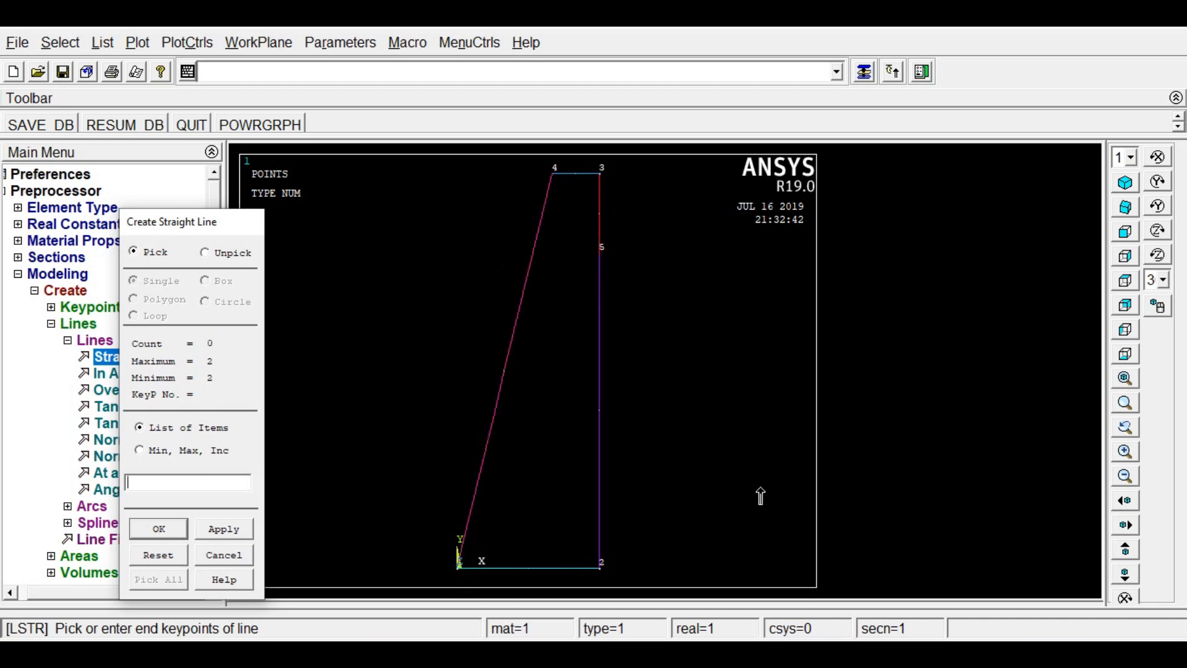
Finish line creation and create an area from the five lines of the trapezoidal outline
left_click(164, 523)
left_click_drag(210, 311, 217, 375)
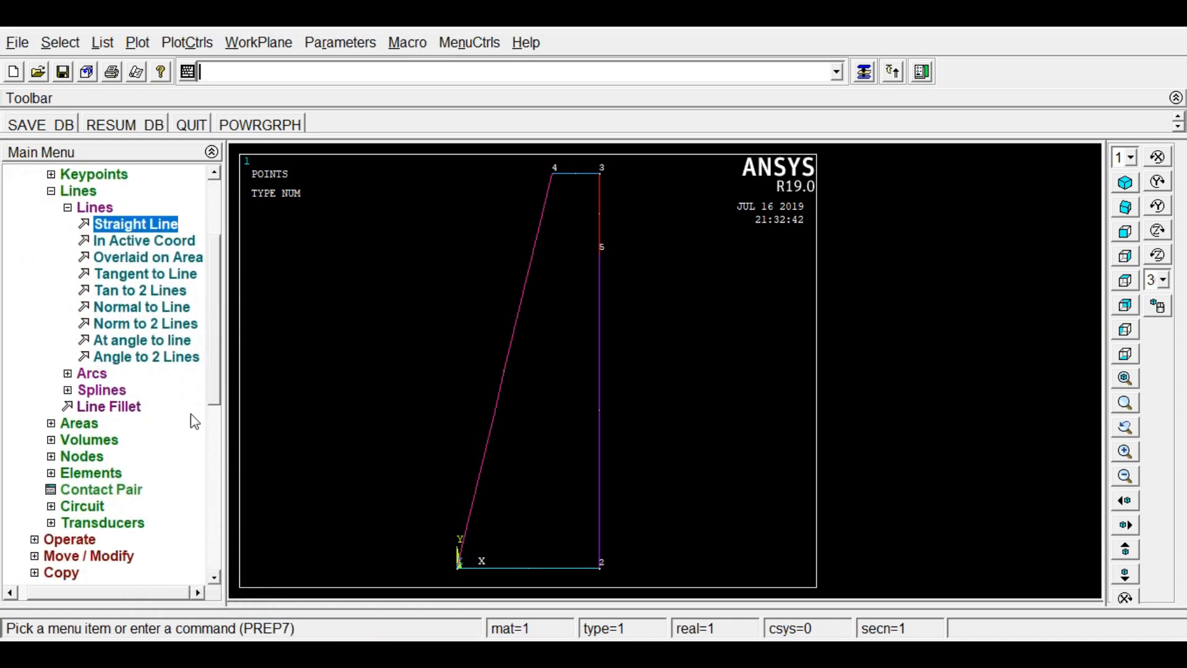
left_click(89, 425)
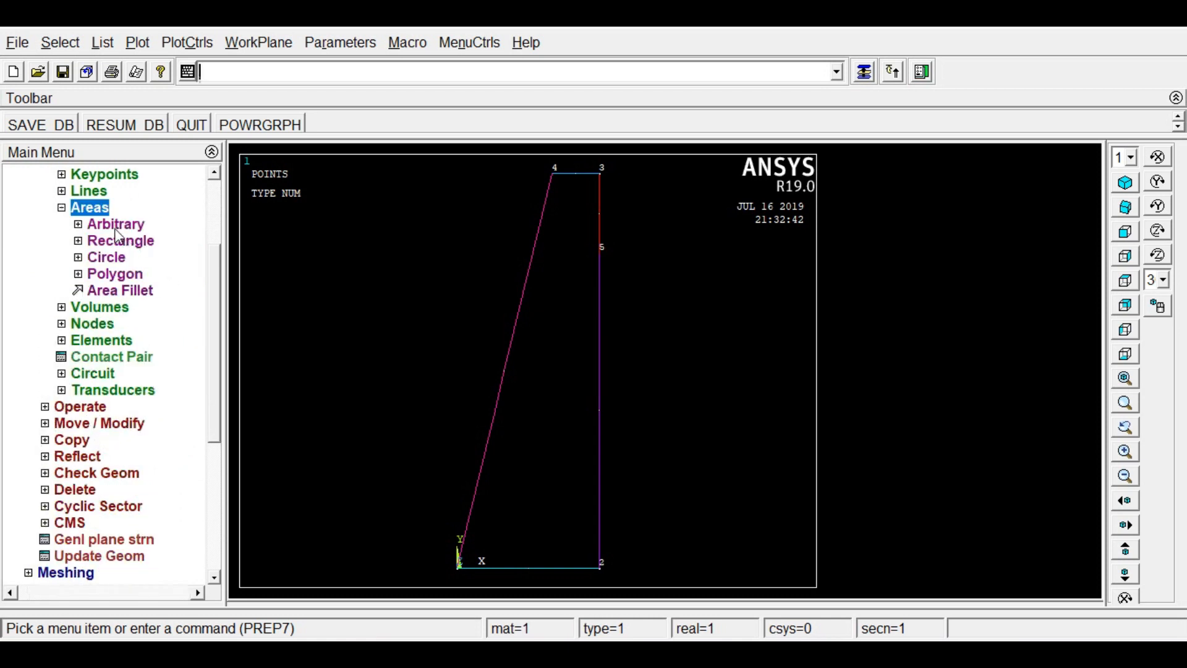
left_click(115, 226)
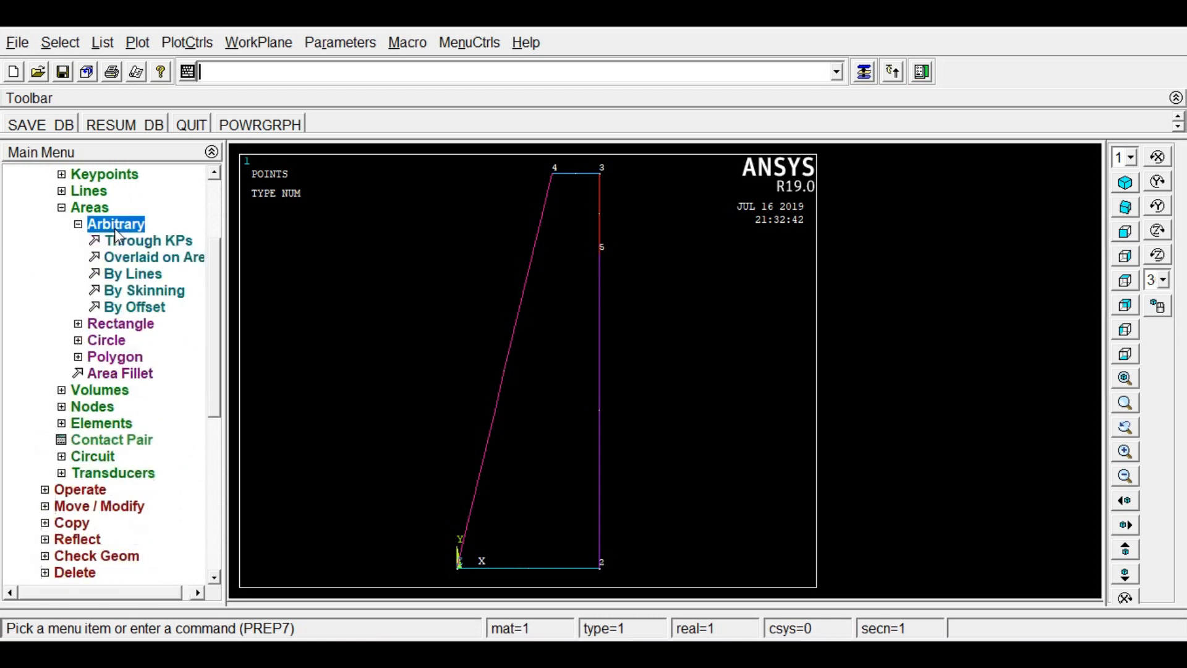
left_click(105, 279)
left_click(575, 375)
left_click(555, 566)
left_click(555, 566)
left_click(573, 422)
left_click(581, 280)
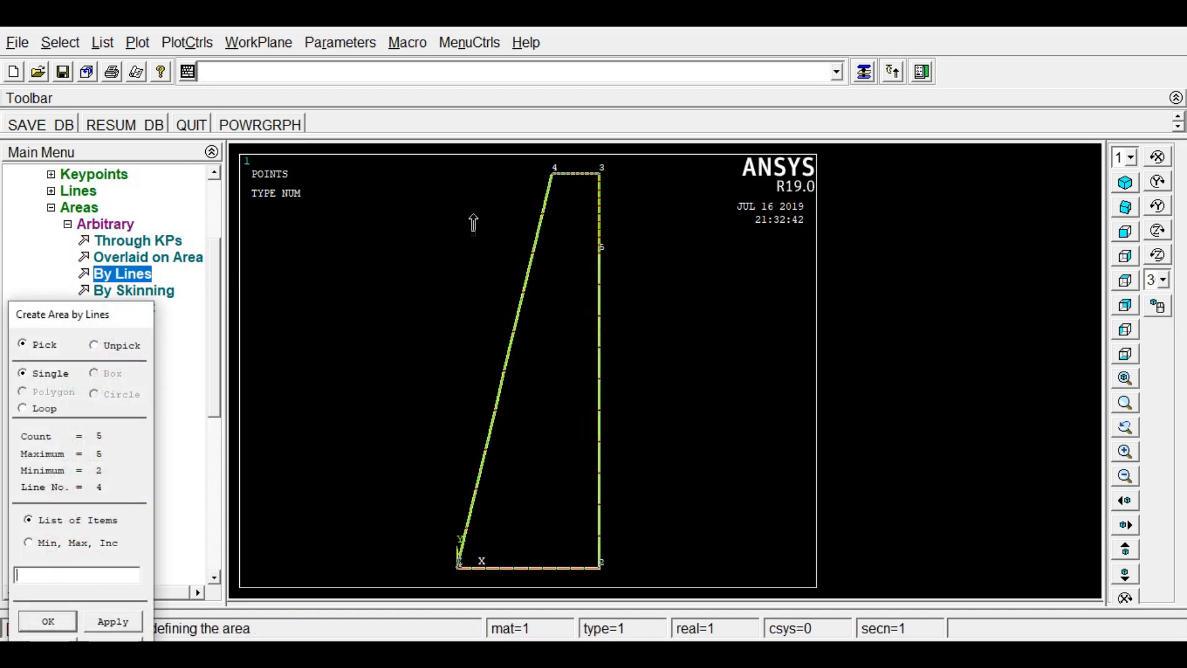
left_click_drag(65, 320, 357, 202)
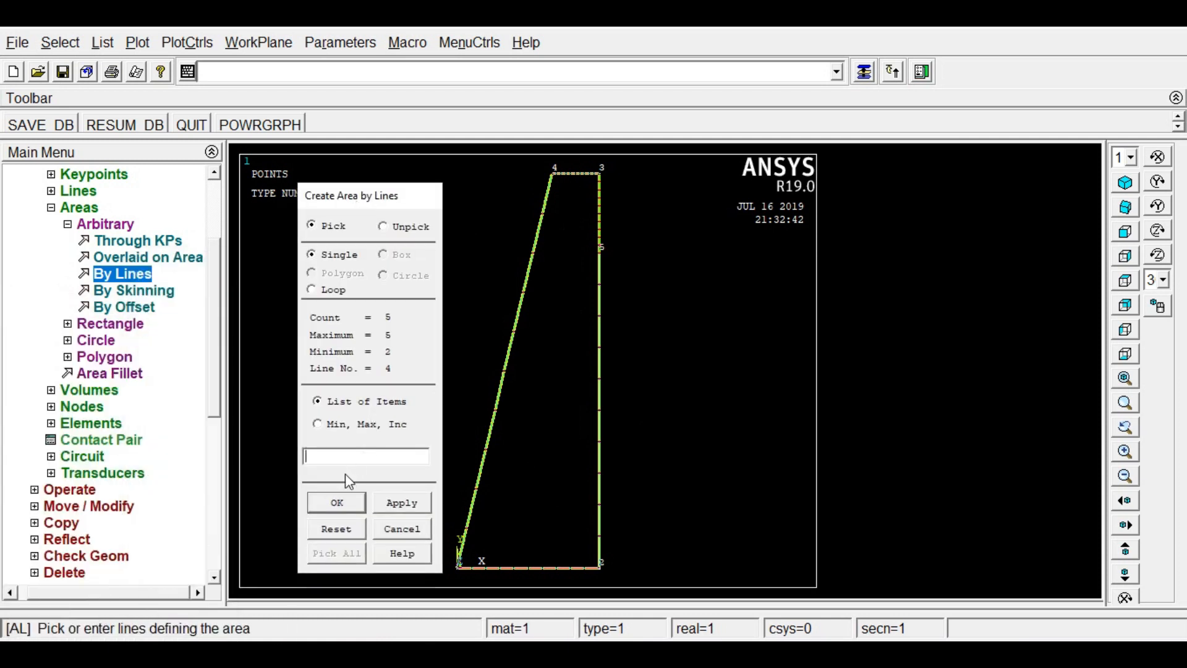
left_click(337, 502)
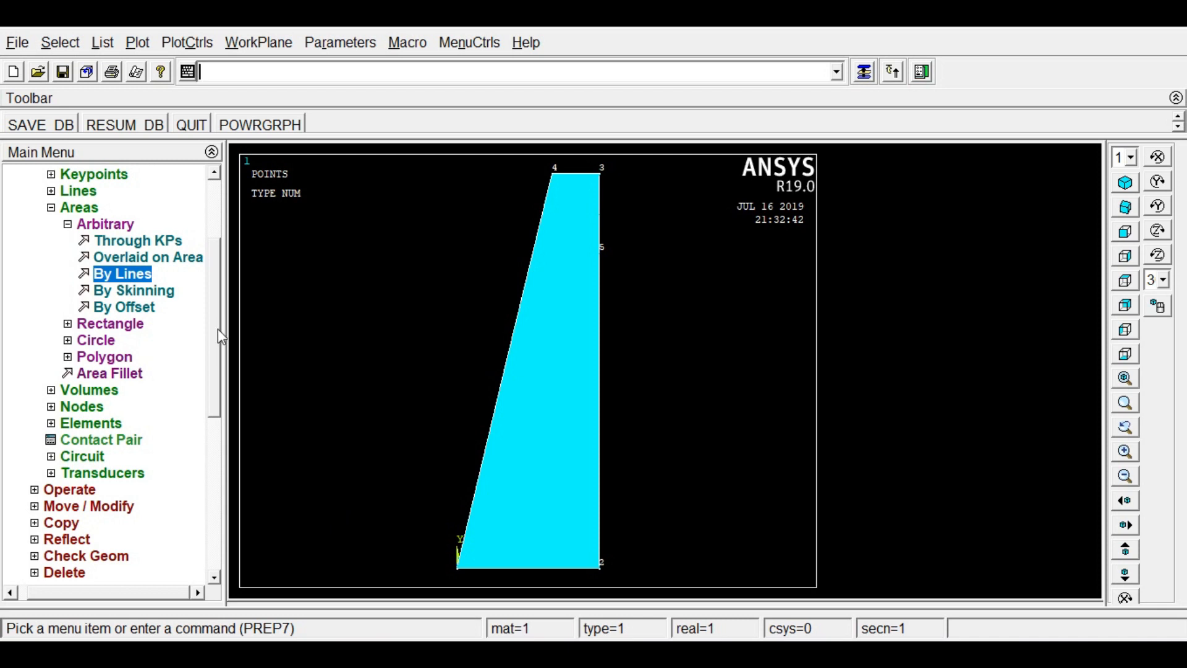
Set the manual mesh size on all areas to an element edge length of 0.2
left_click_drag(218, 329, 217, 422)
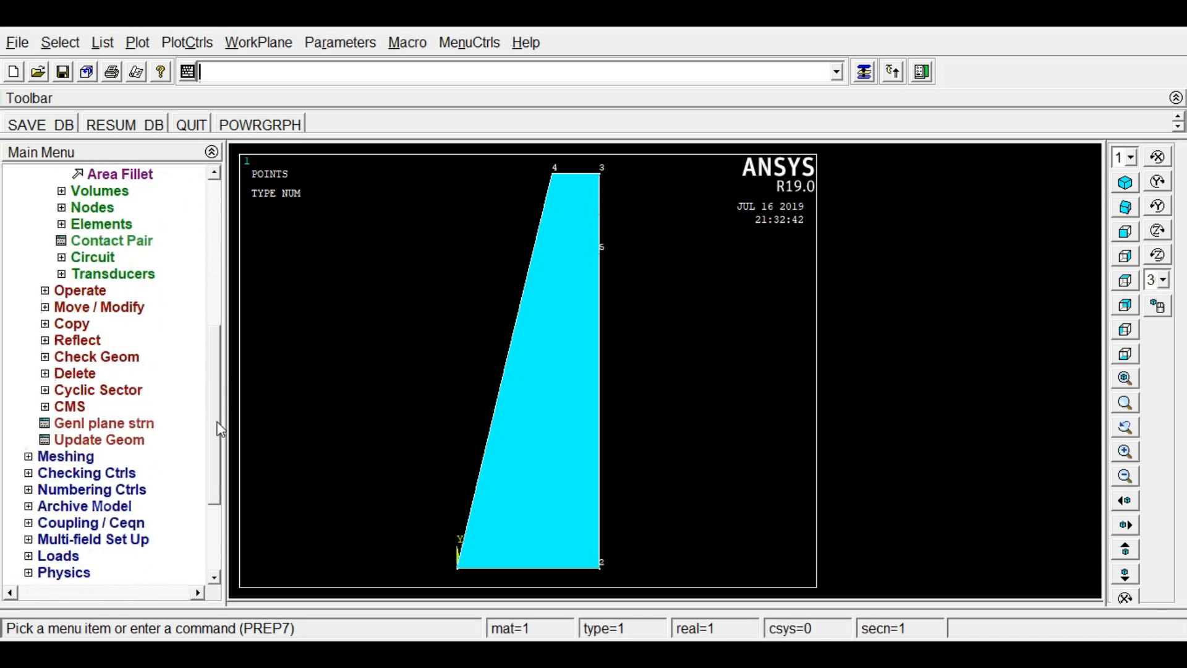
left_click(64, 458)
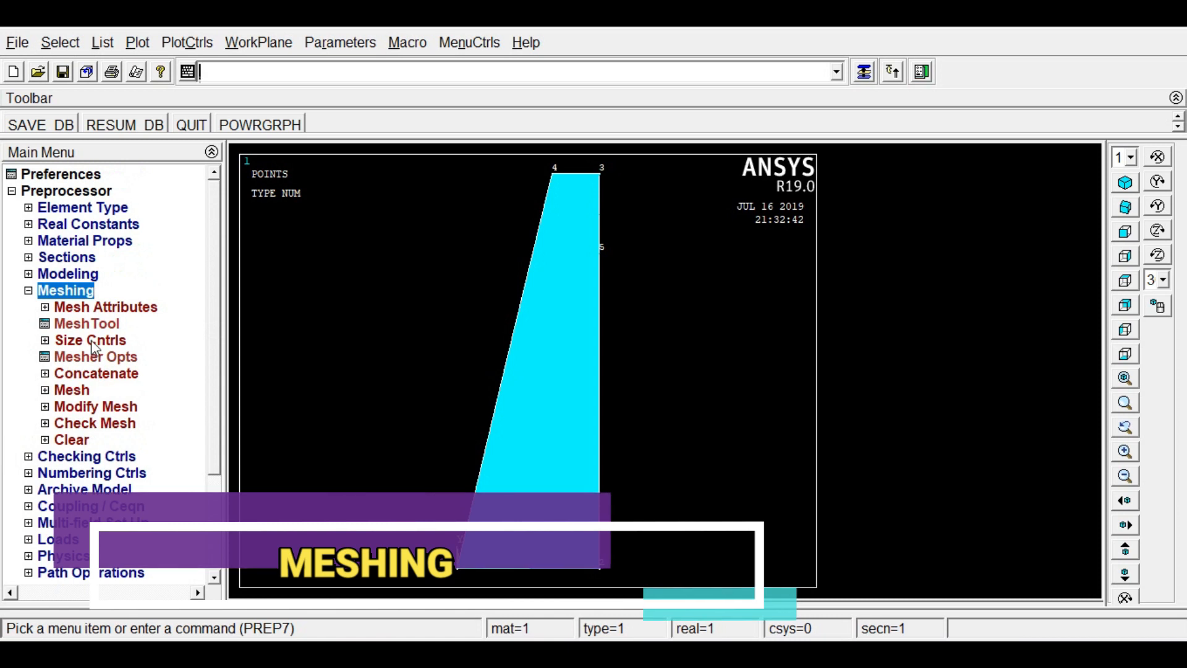
left_click(84, 340)
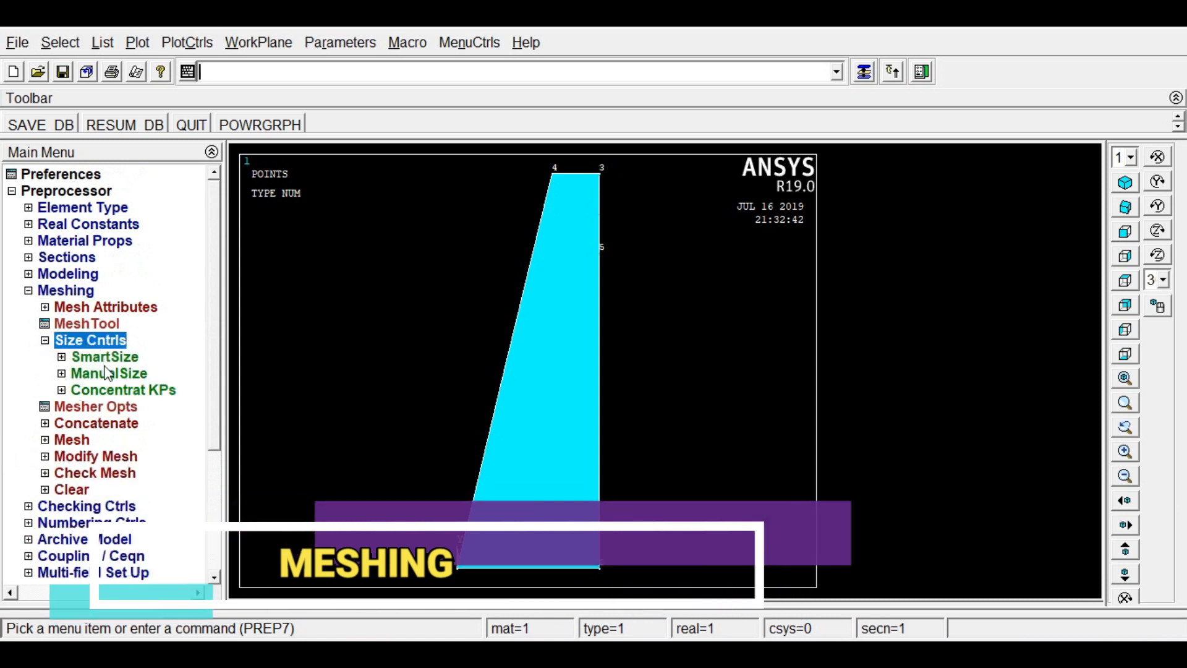
left_click(106, 374)
left_click(108, 407)
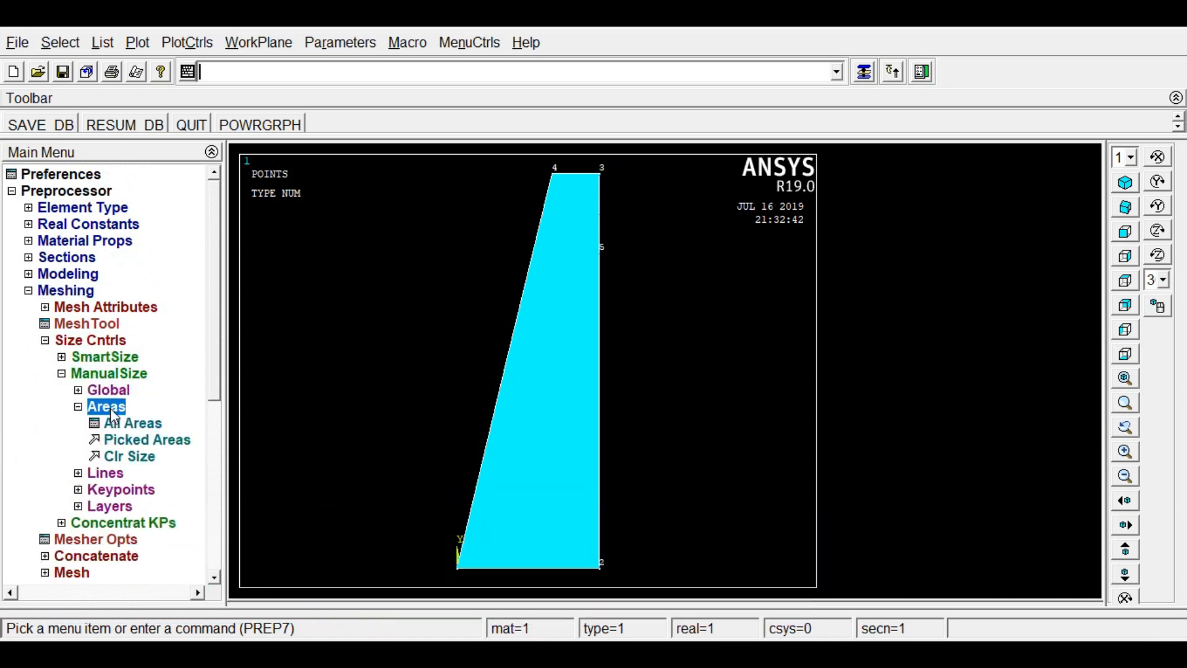
left_click(127, 425)
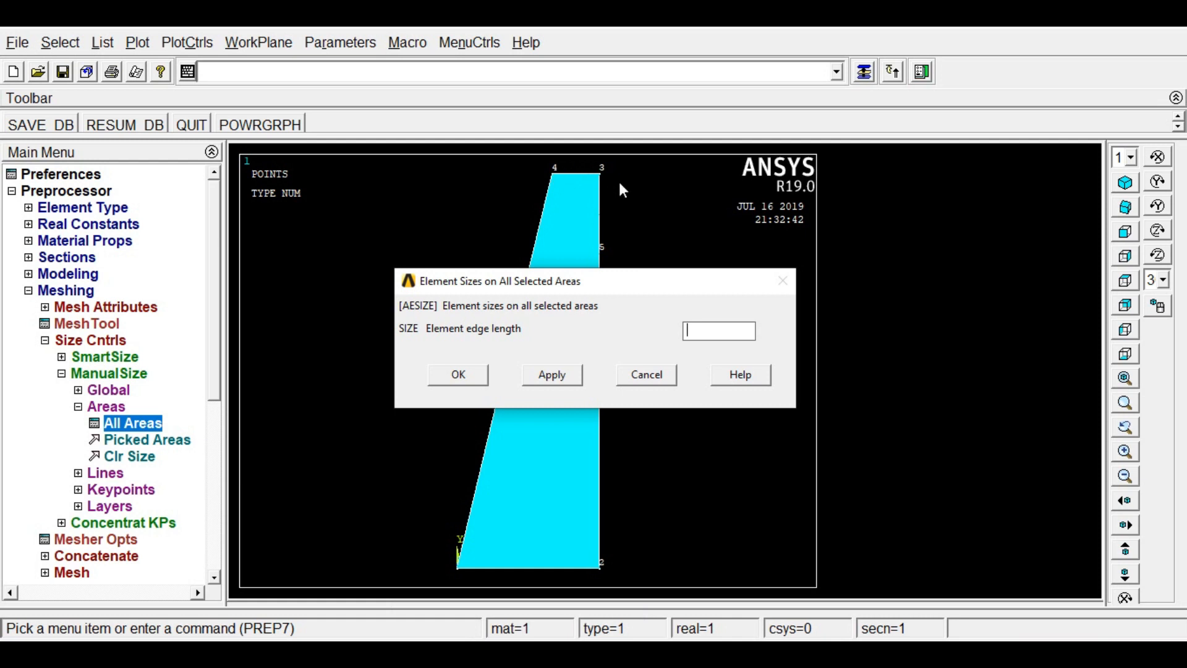
type("0.2")
left_click(458, 375)
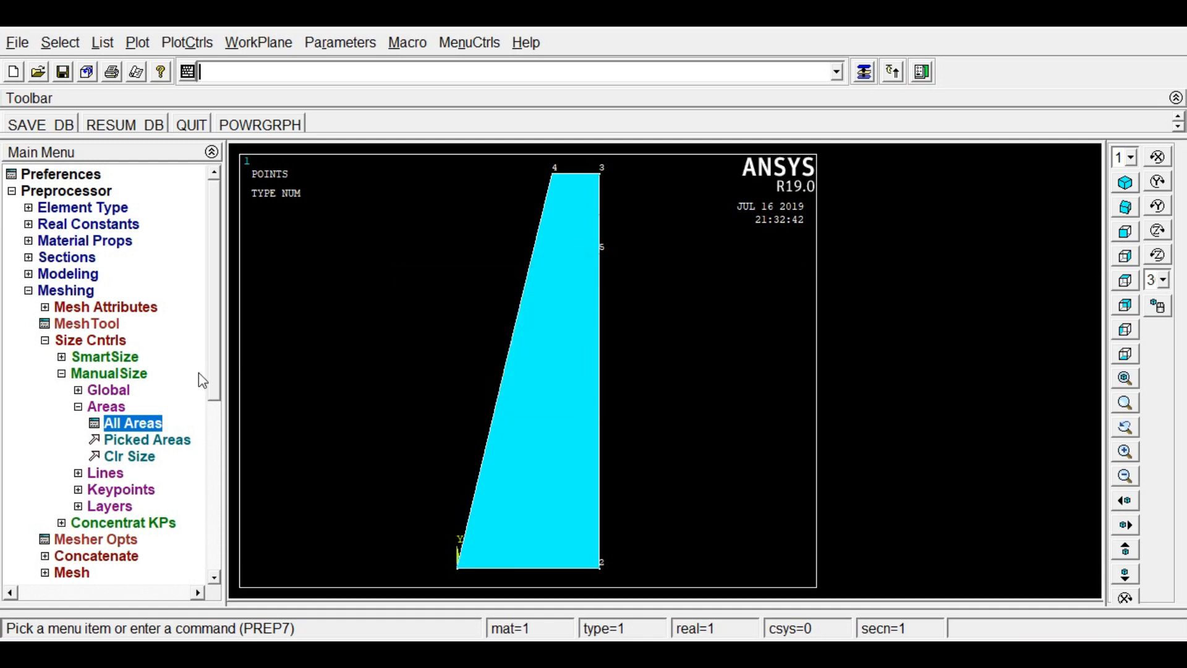
Free-mesh all areas and dismiss the element shape warning
scroll(221, 426, "down", 2)
scroll(222, 426, "down", 1)
left_click(71, 439)
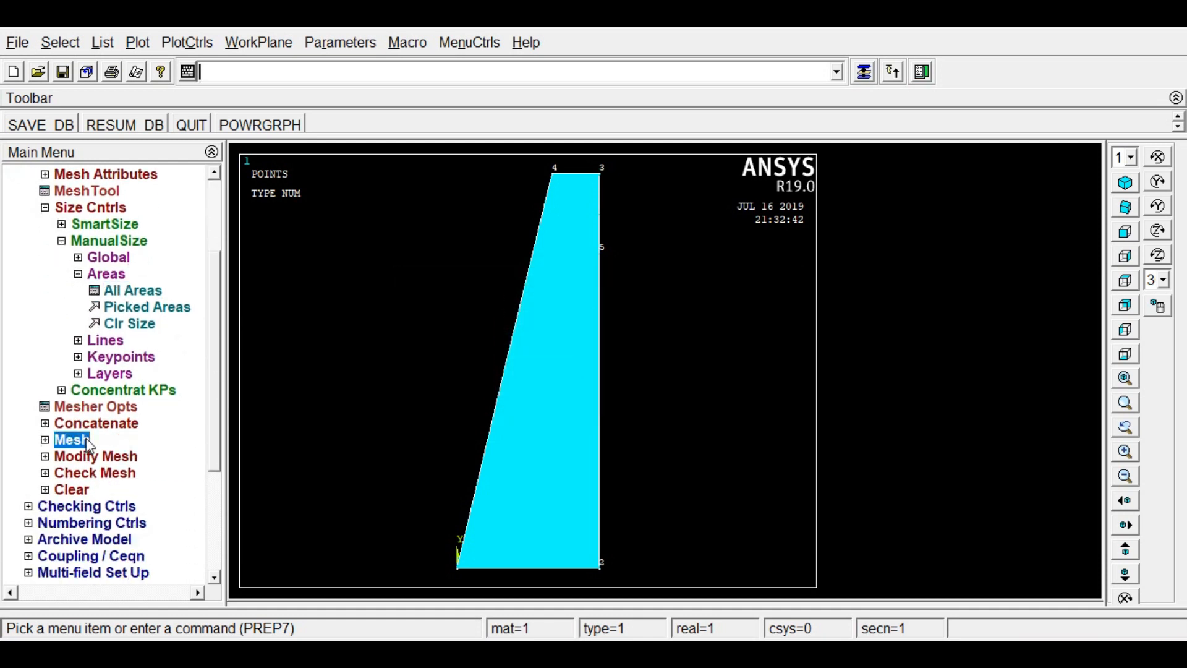
left_click(96, 308)
left_click(102, 341)
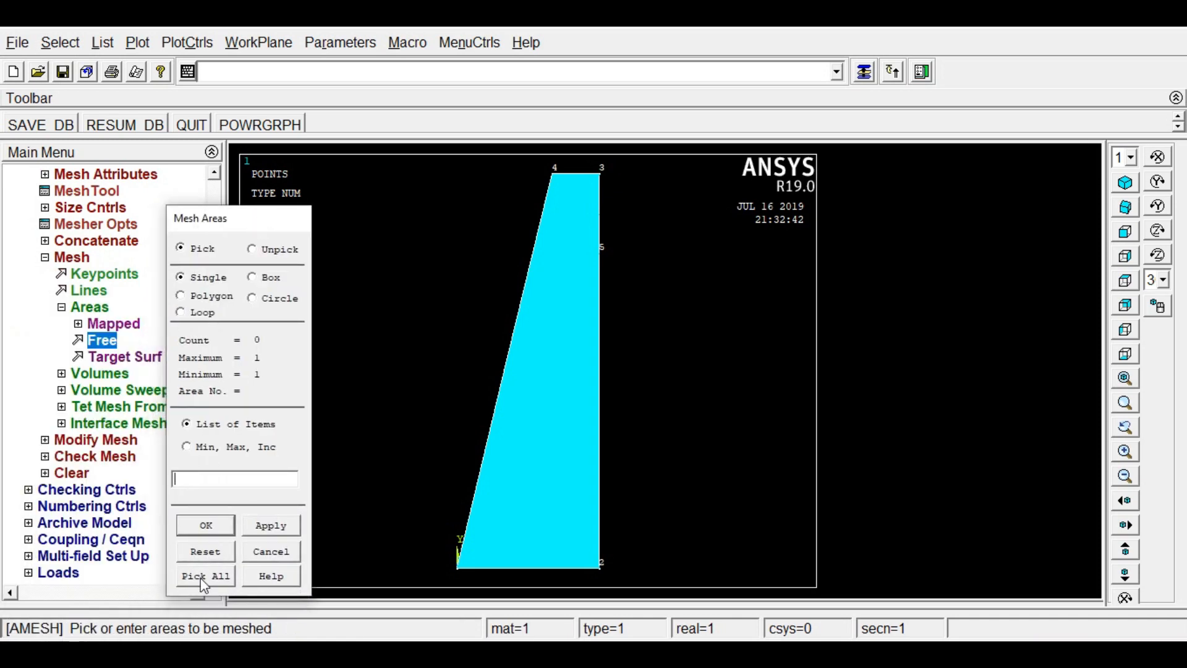
left_click(205, 575)
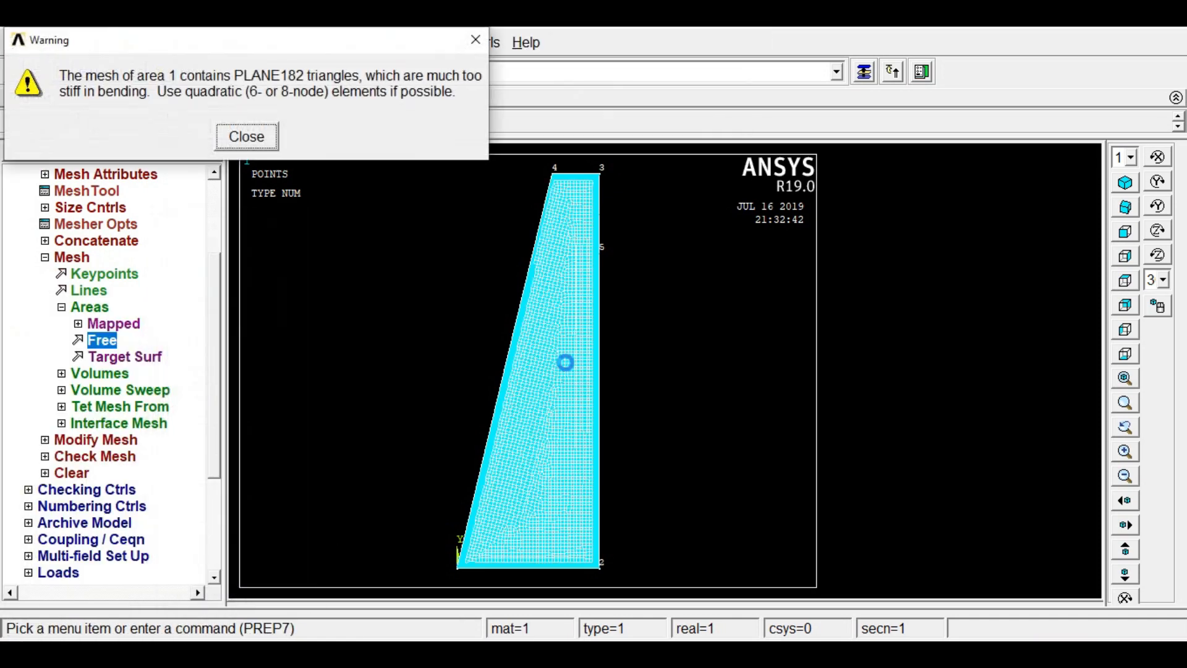
left_click_drag(296, 50, 668, 198)
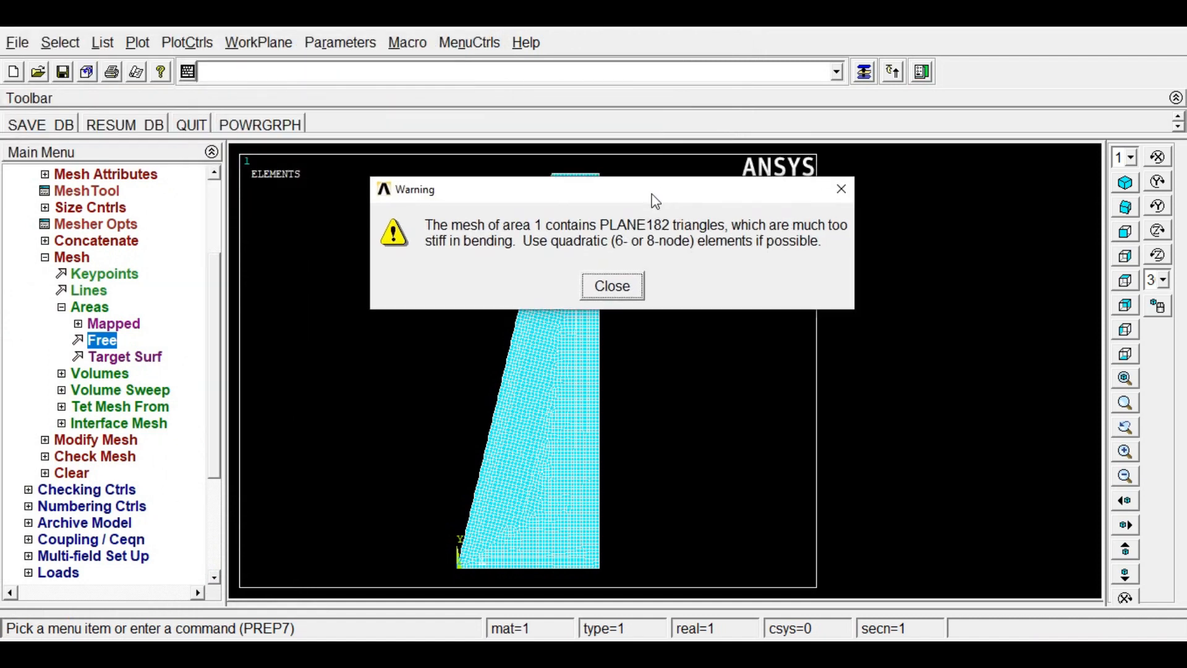
left_click_drag(663, 191, 635, 198)
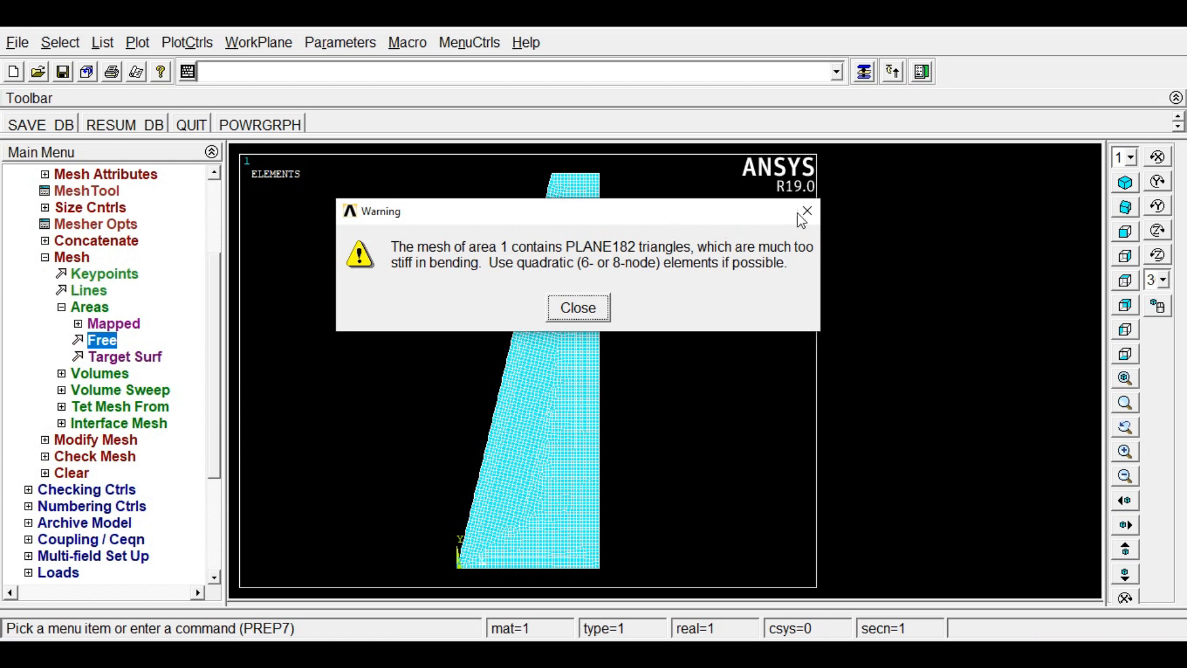
mouse_move(605, 213)
left_mouse_down()
mouse_move(600, 201)
mouse_move(567, 216)
mouse_move(608, 210)
left_mouse_up()
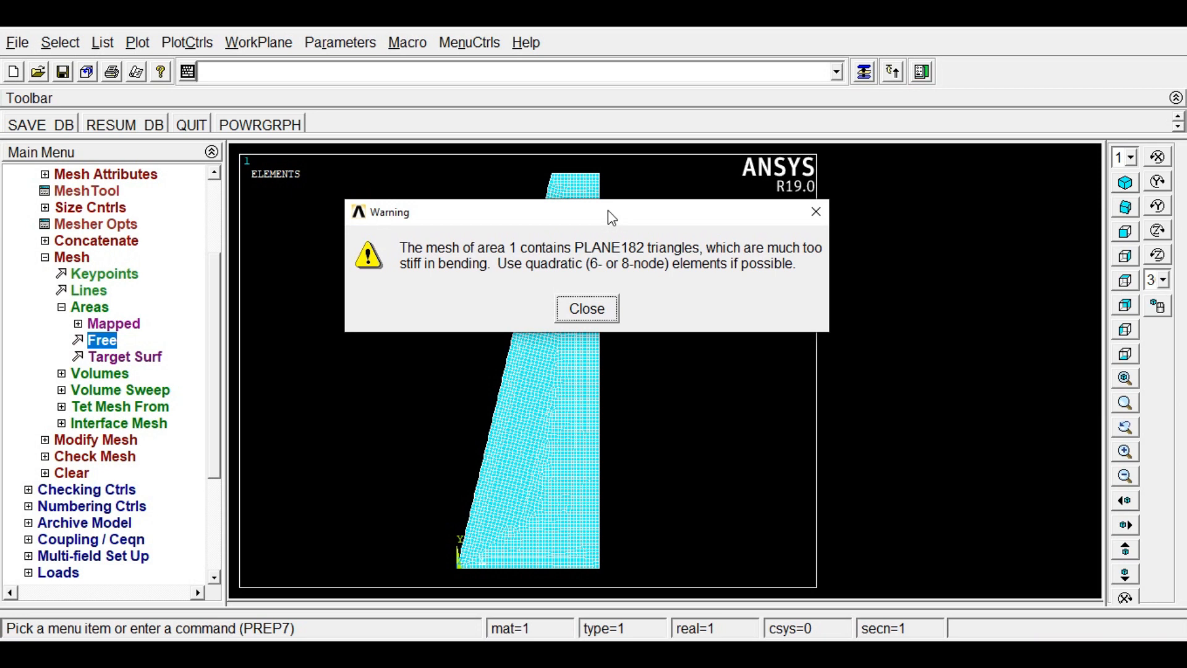
left_click(585, 306)
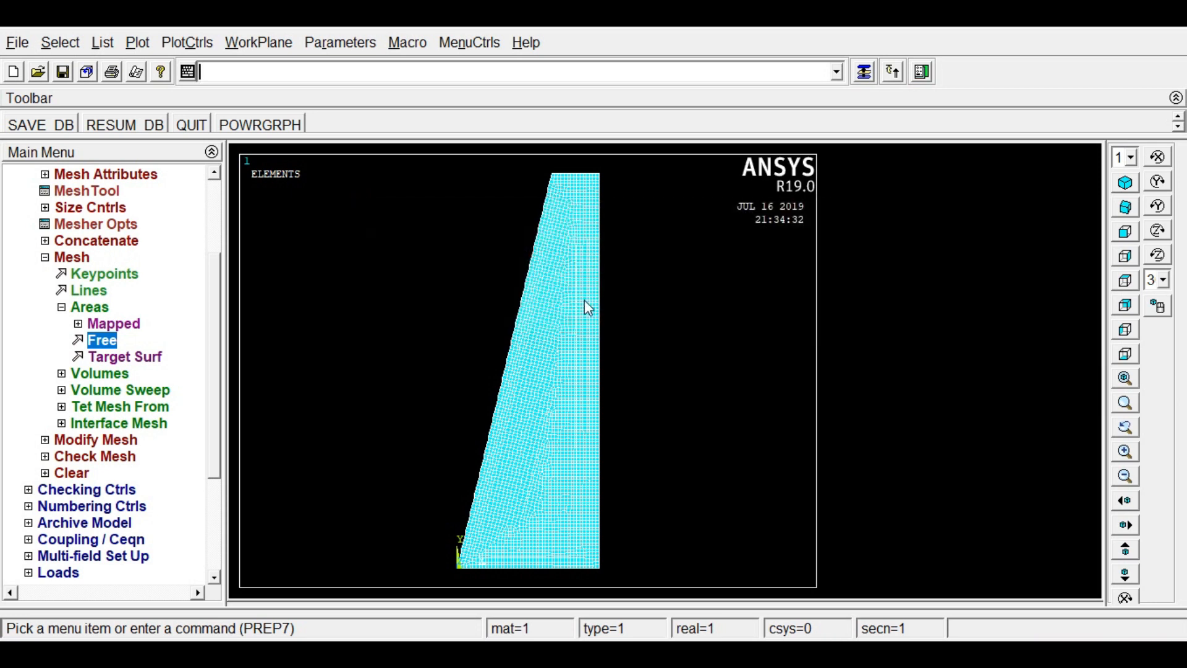
Apply a structural displacement constraint on the bottom line of the section, constraining All DOF as a constant value
left_click_drag(214, 339, 217, 434)
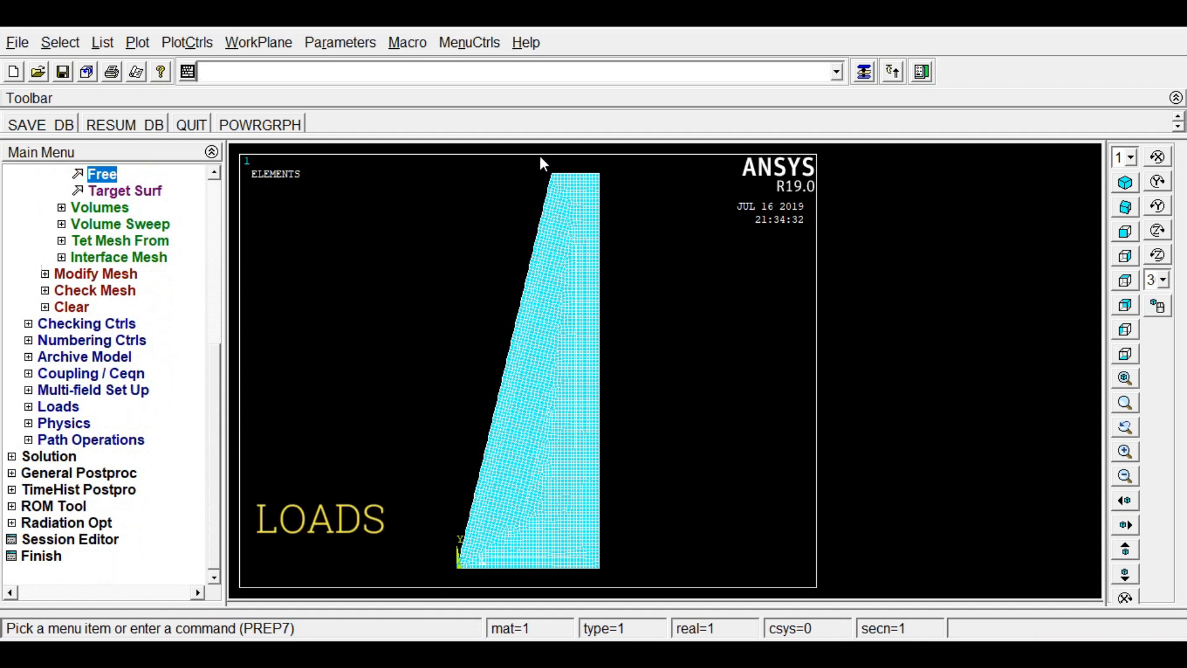
left_click(58, 406)
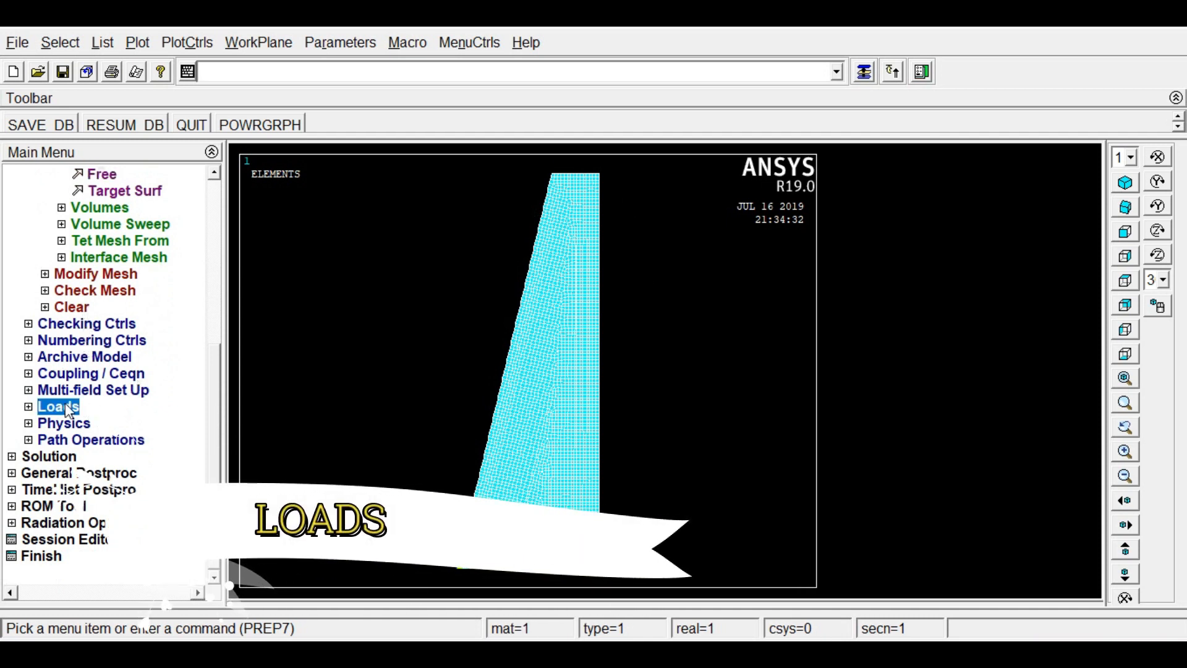
left_click(106, 425)
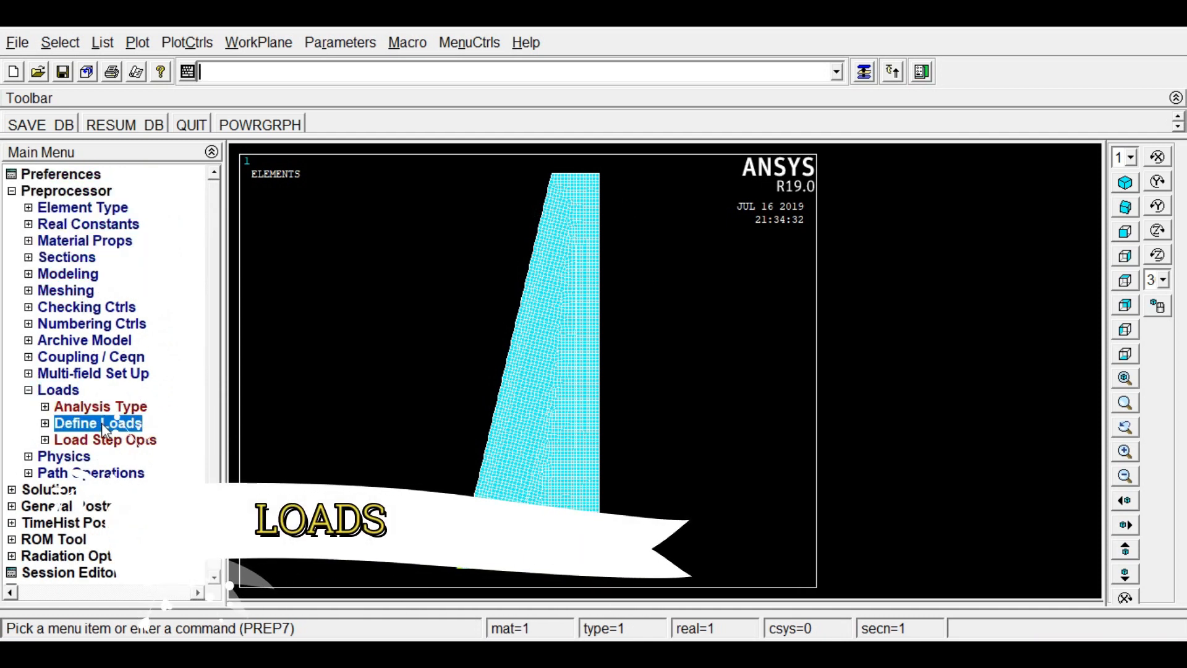
left_click(99, 459)
left_click(102, 473)
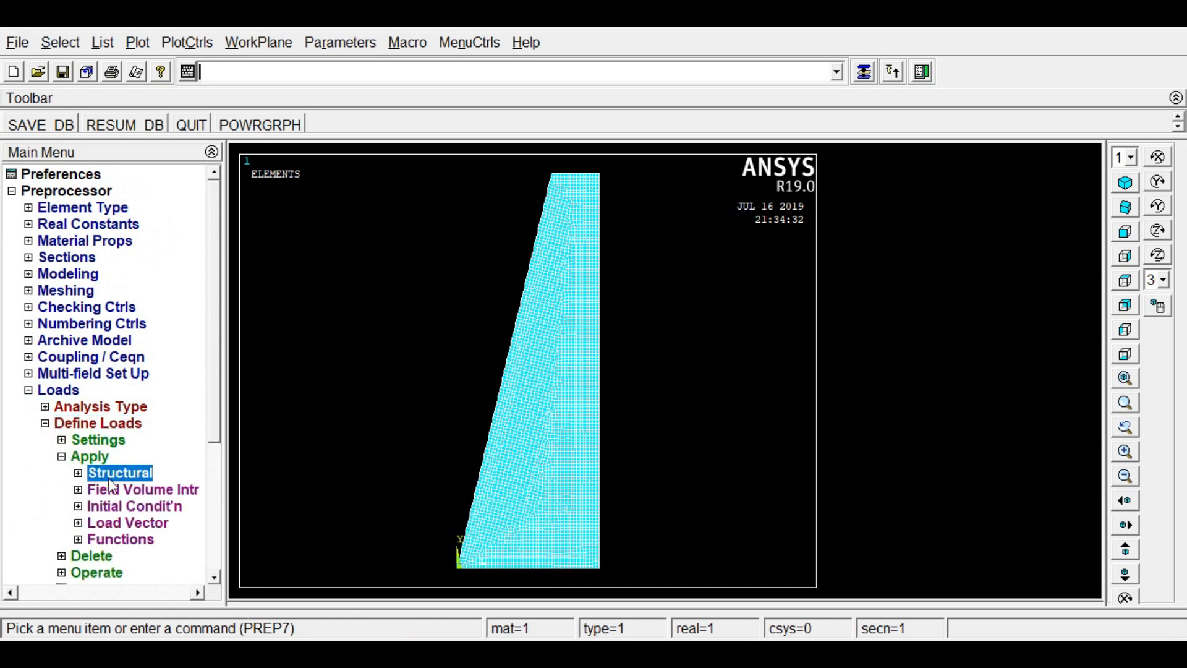
left_click(133, 490)
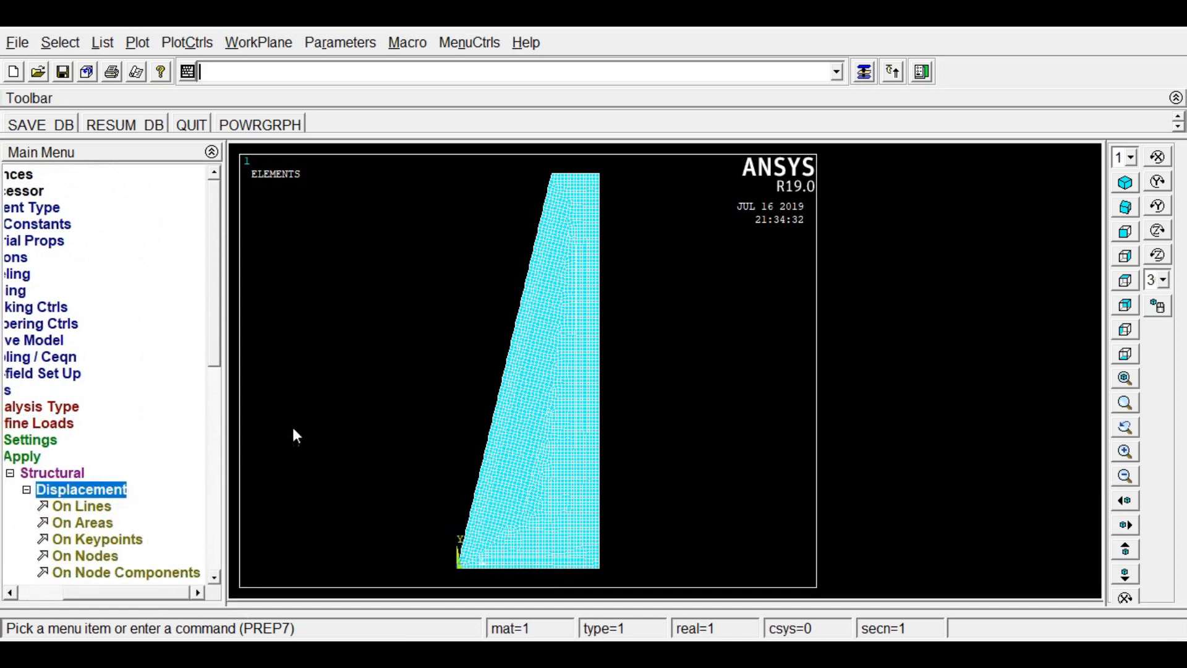
scroll(151, 397, "down", 4)
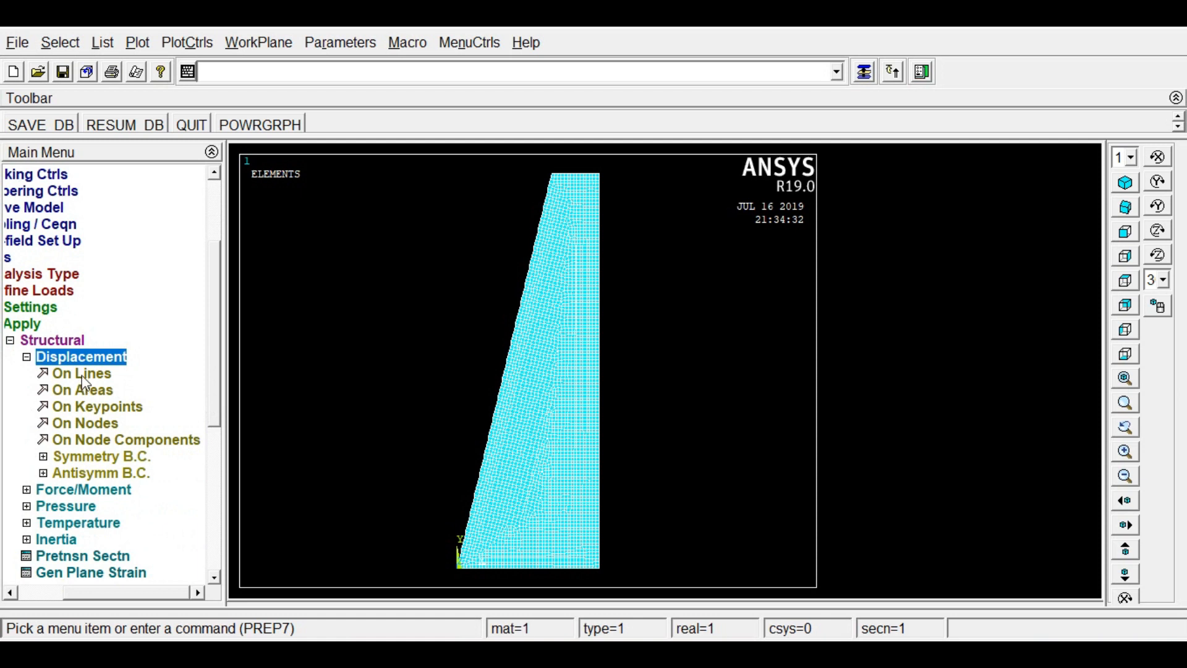
left_click(83, 376)
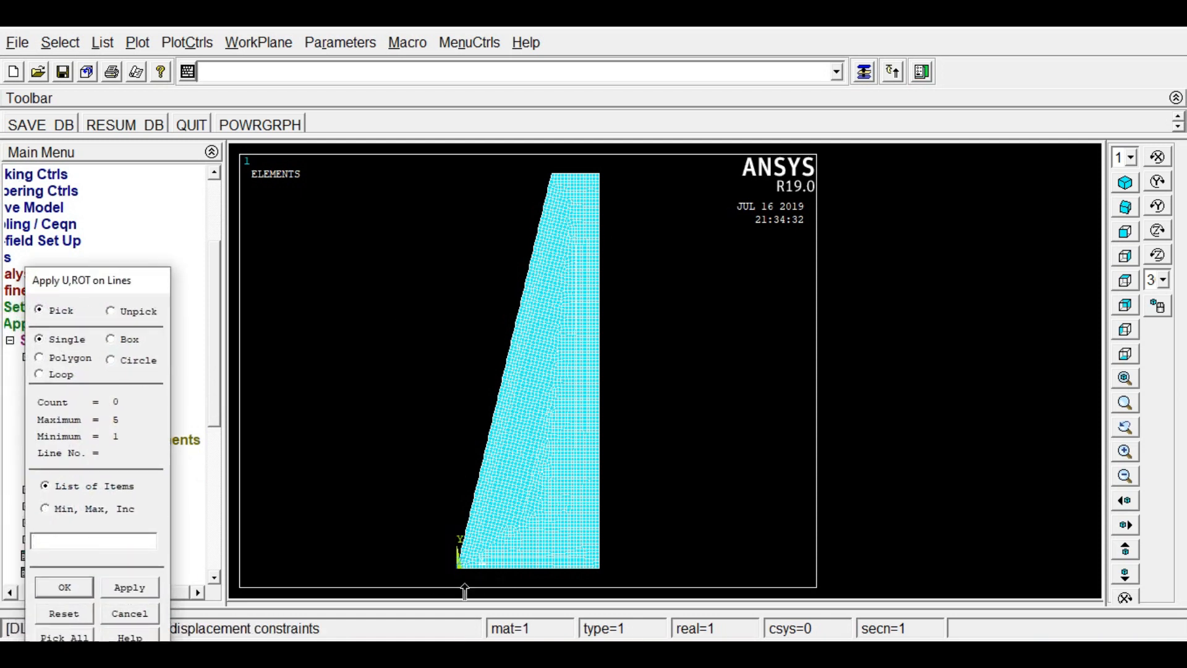
left_click(519, 570)
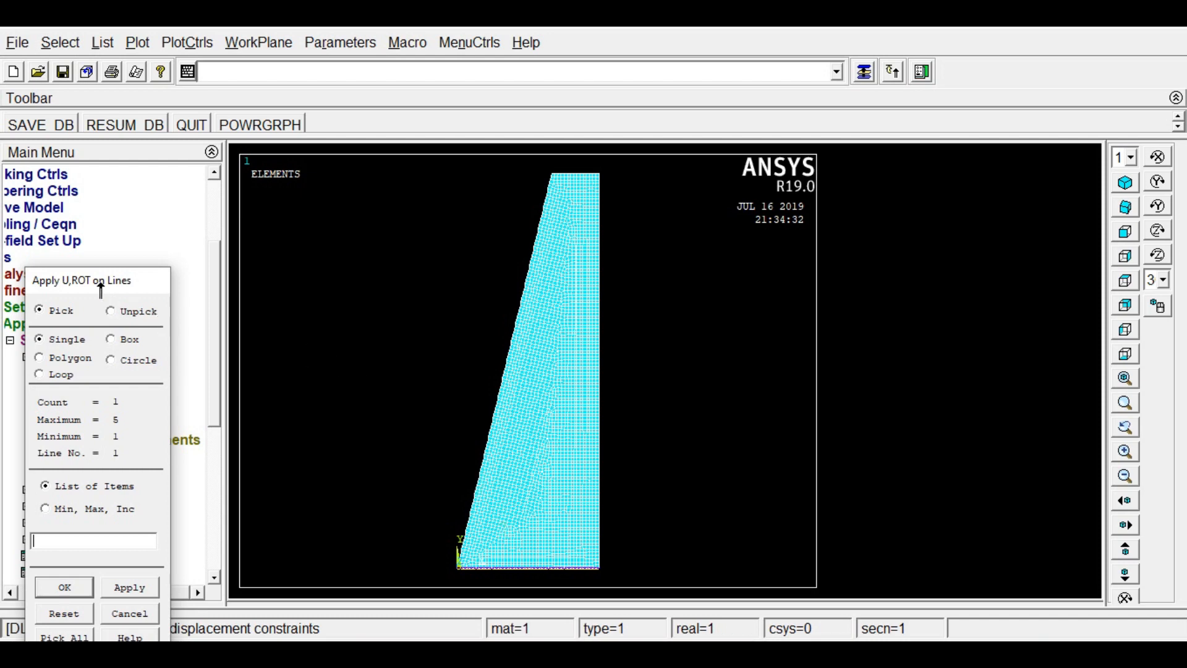
left_click_drag(100, 287, 319, 209)
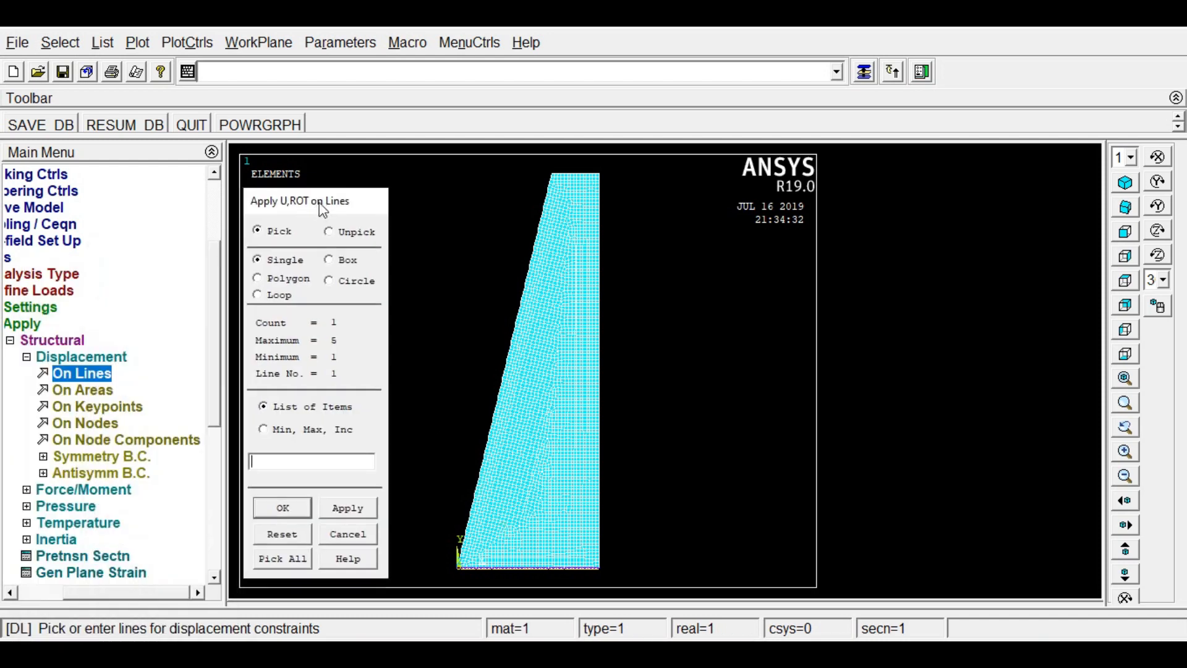
left_click(285, 509)
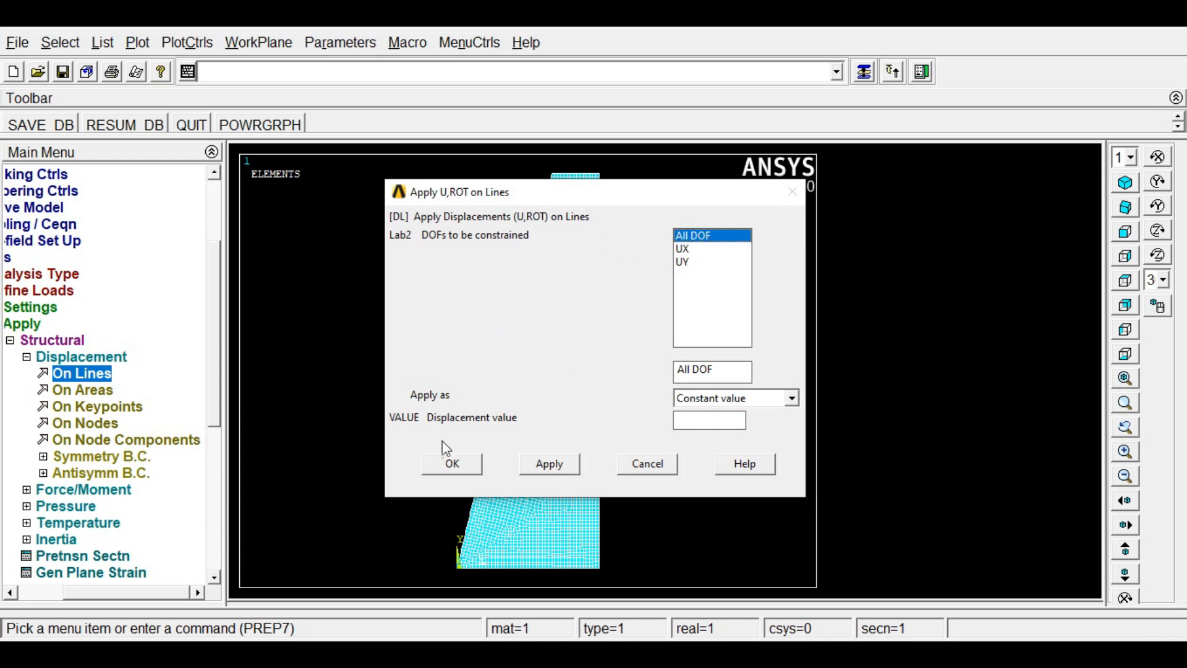
left_click(473, 462)
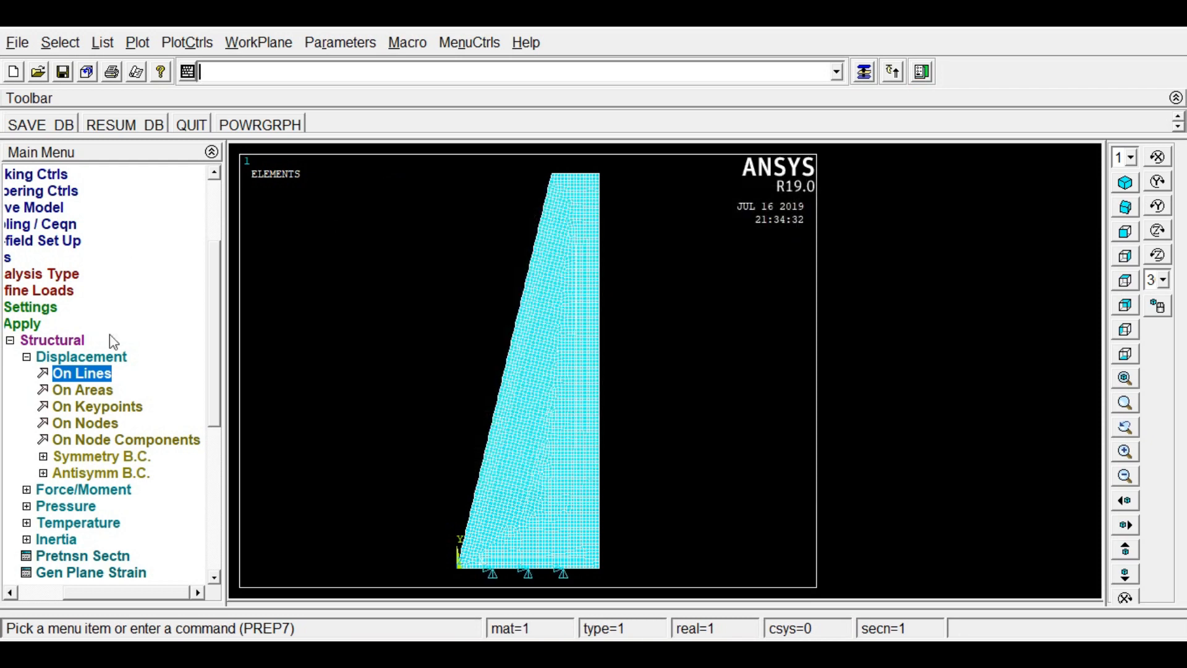
Apply a linearly varying pressure on the lower vertical line of the section, with value 200000 and 0 at end J
left_click_drag(215, 366, 218, 397)
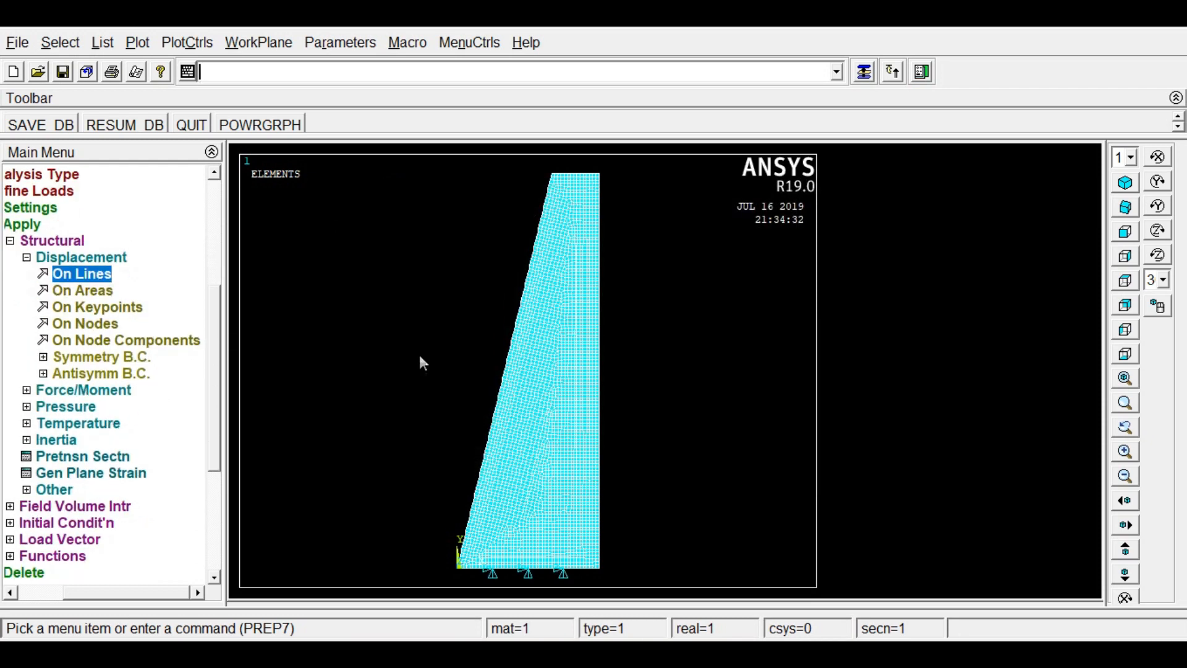
left_click(65, 407)
left_click(139, 308)
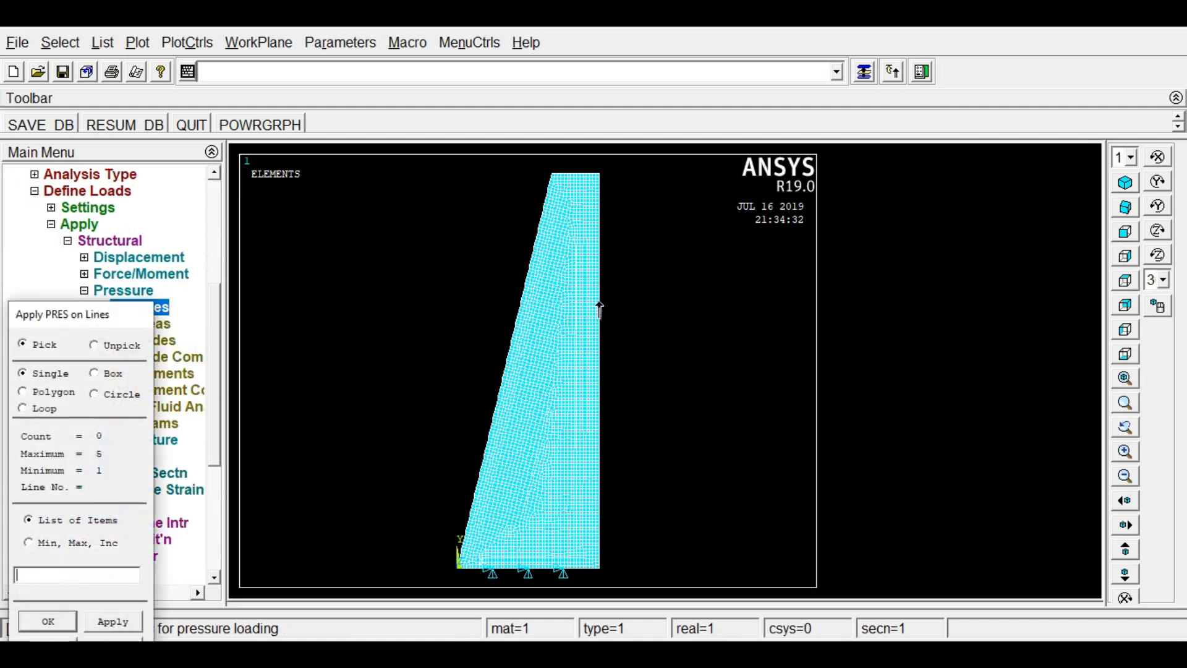
left_click(624, 487)
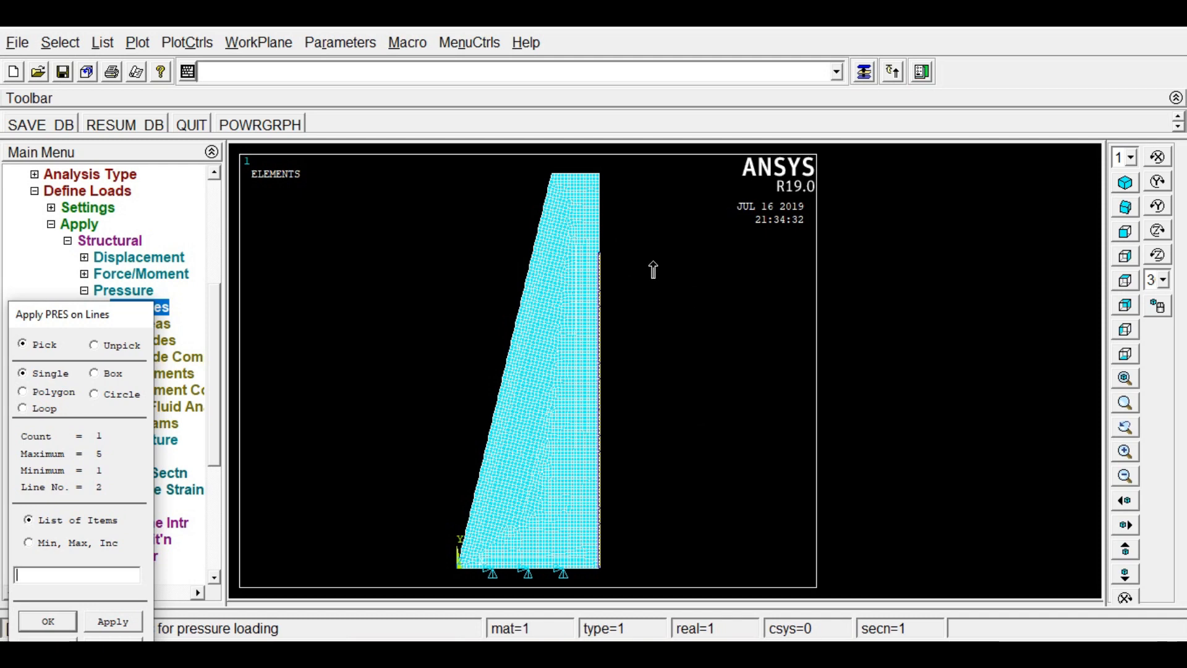
left_click_drag(112, 314, 335, 226)
left_click(276, 530)
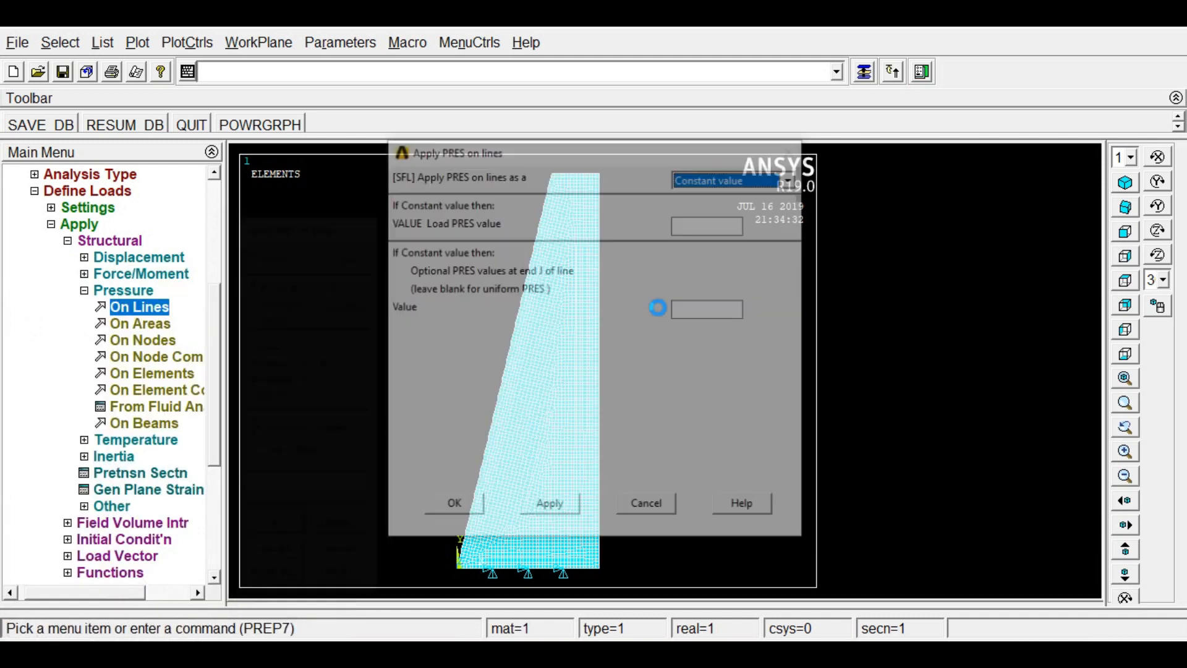
left_click(689, 225)
type("20")
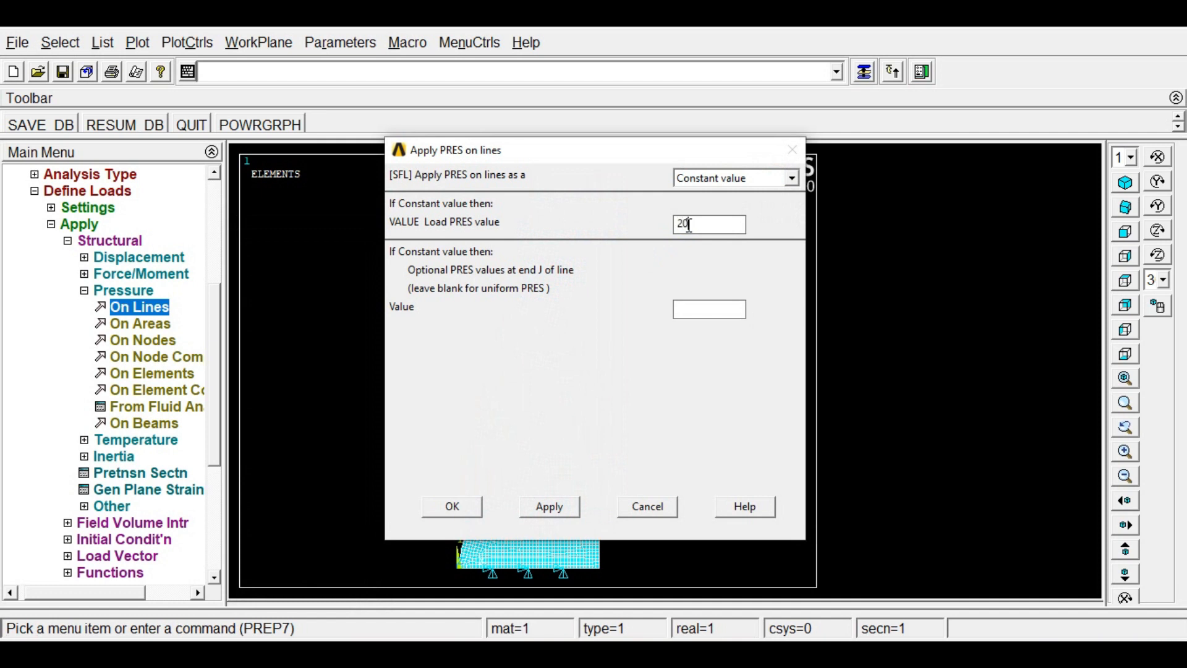
type("0000")
left_click(698, 315)
left_click(549, 507)
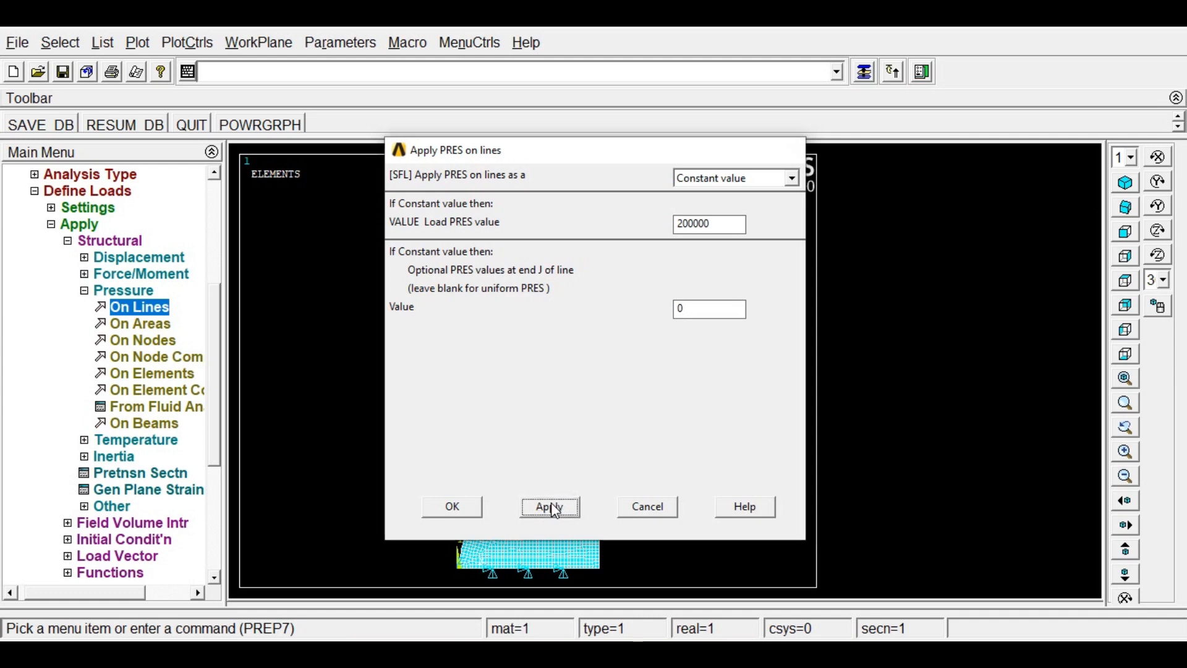
Apply a constant pressure on the top line of the section, with value 150 and 150 at end J
left_click(568, 181)
left_click_drag(103, 313, 326, 218)
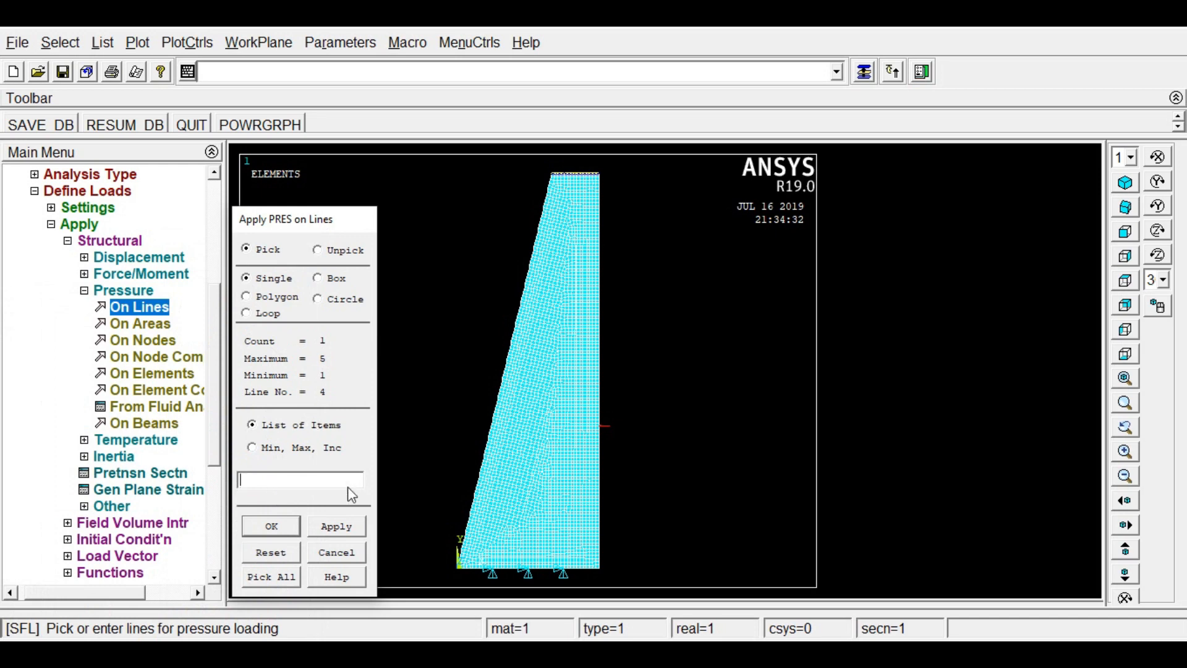
left_click(272, 525)
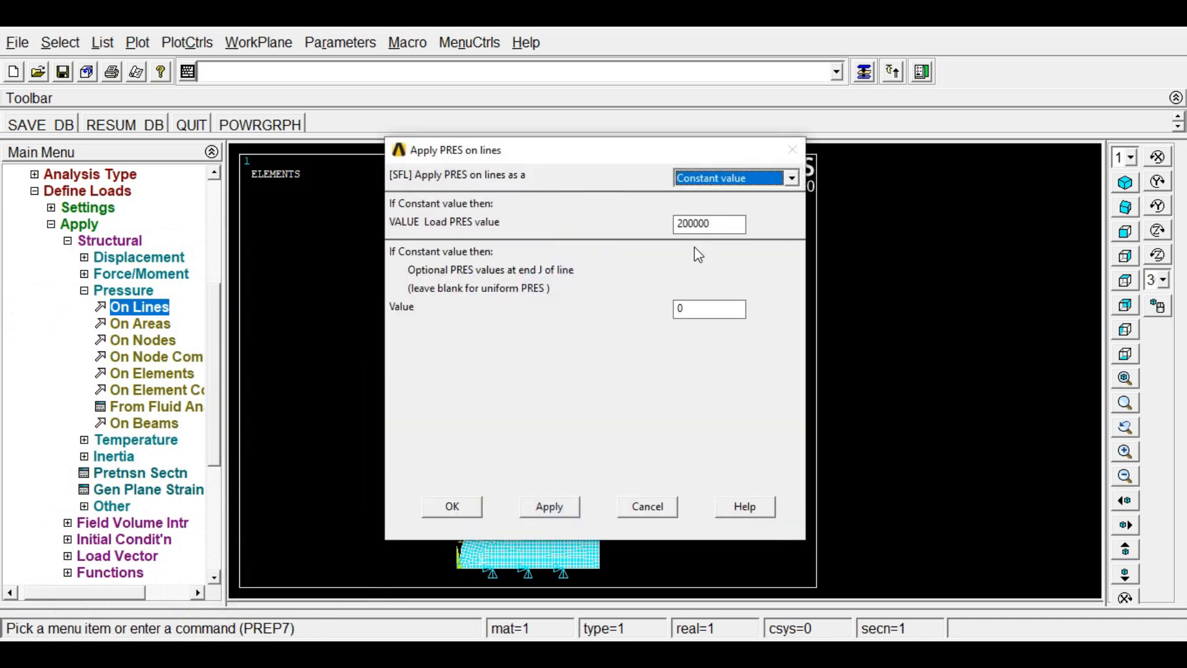
double_click(722, 223)
type("150")
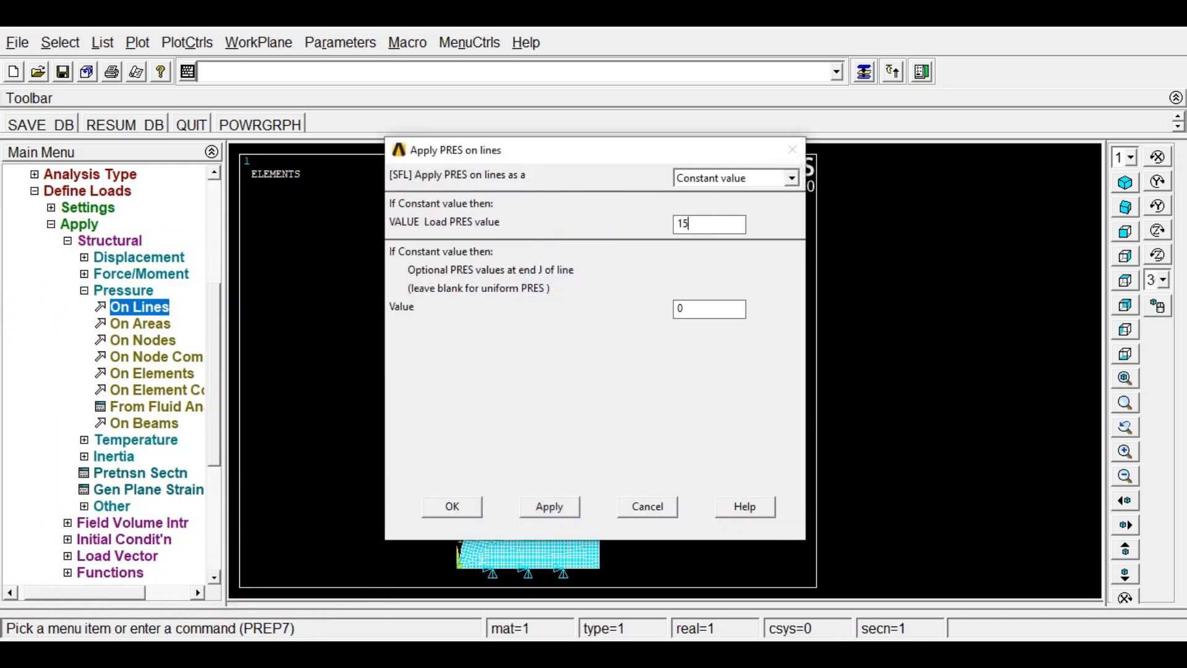
double_click(689, 309)
type("150")
left_click(470, 504)
Apply a global gravitational acceleration of 9.81 in the Cartesian Y component
scroll(216, 396, "down", 3)
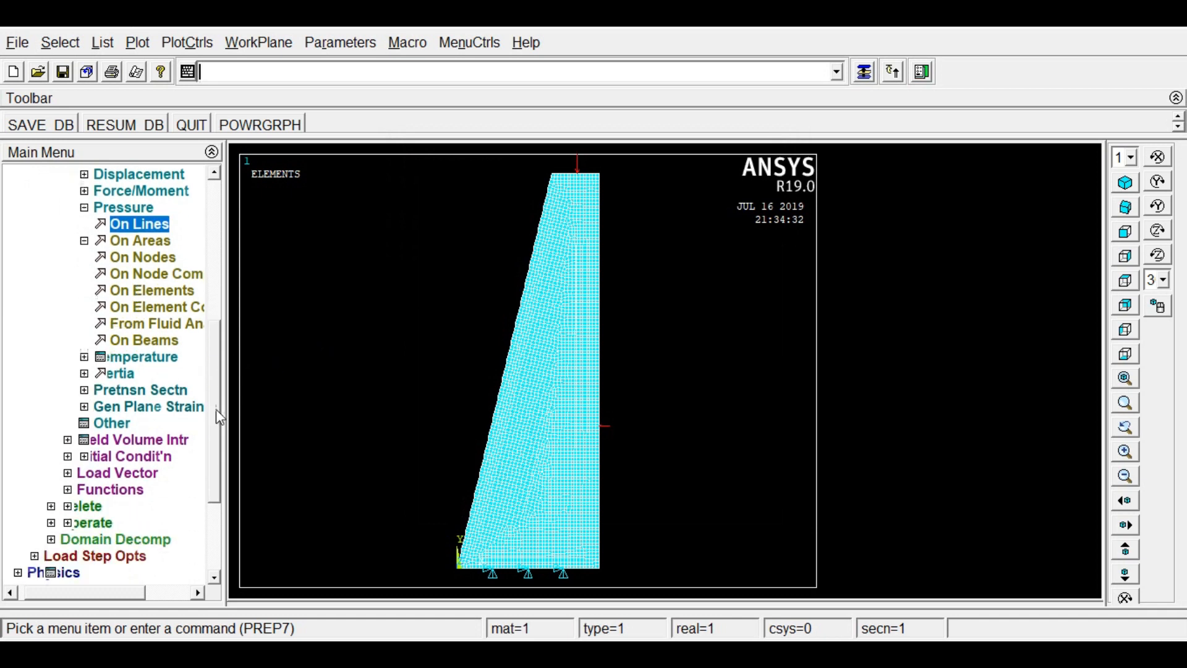
left_click(117, 345)
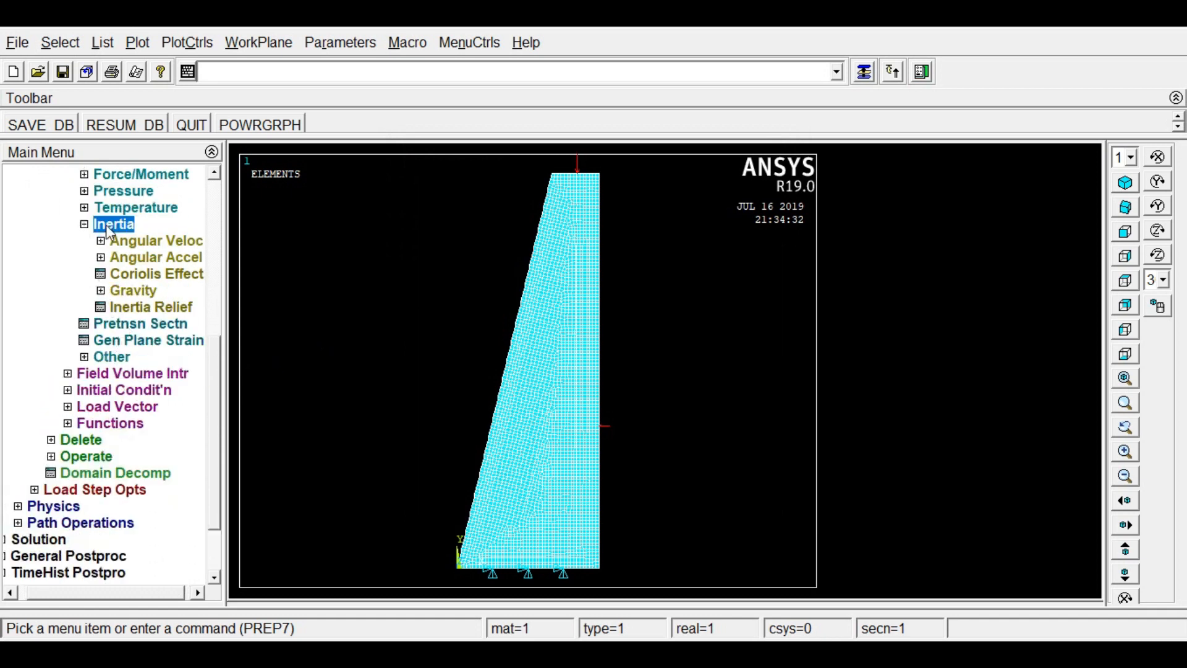
left_click(121, 292)
left_click(124, 309)
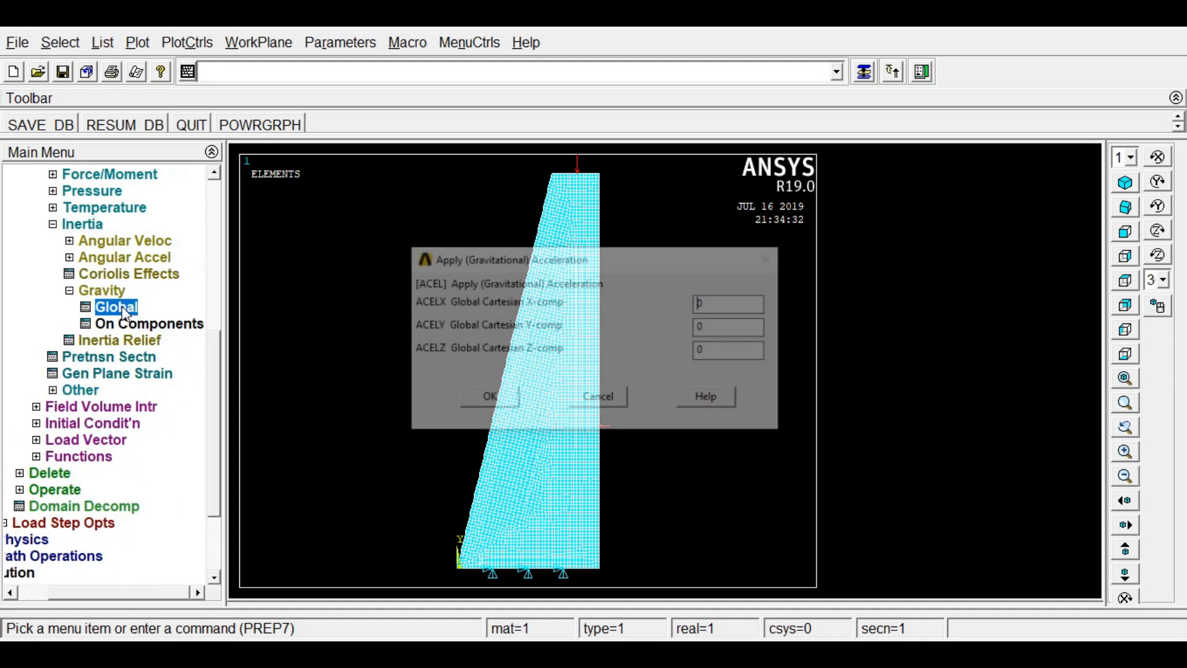
key("Tab")
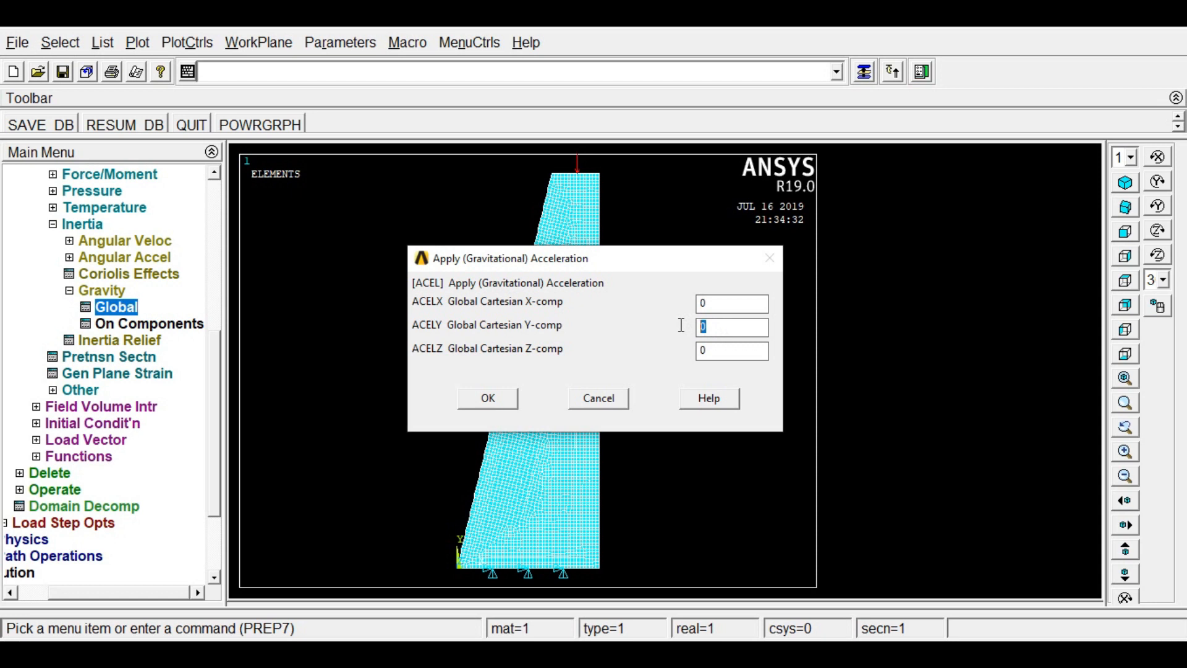
type("9.81")
left_click(488, 399)
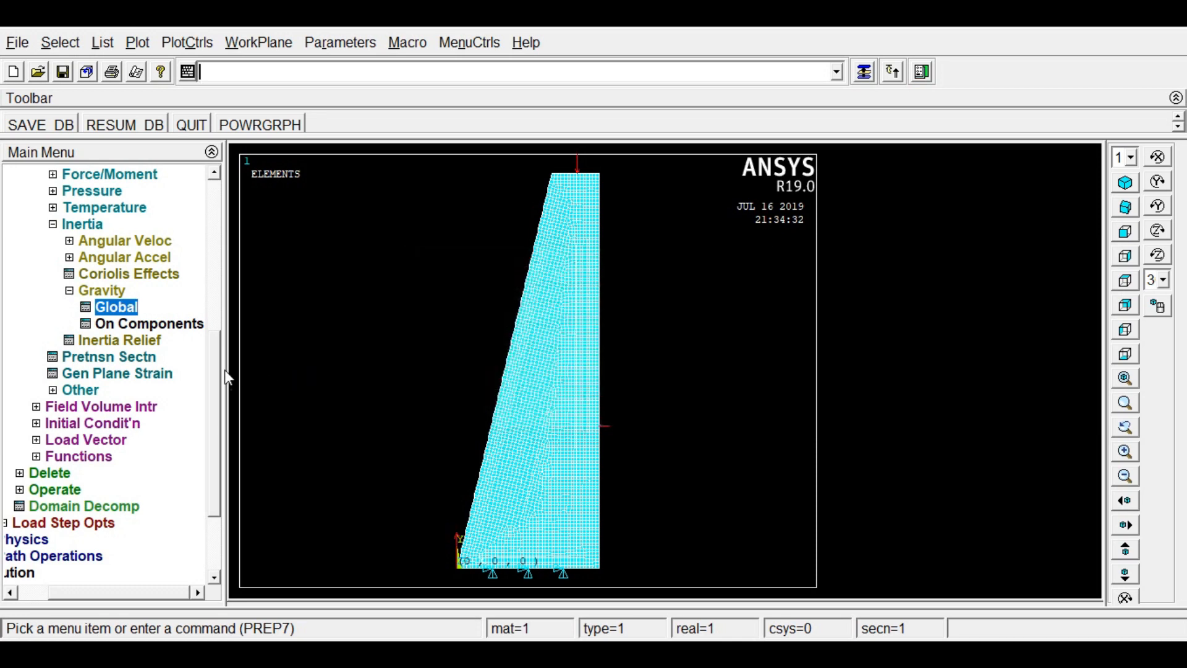
Solve the current load step and dismiss the solution notice and status listing
left_click_drag(214, 371, 213, 411)
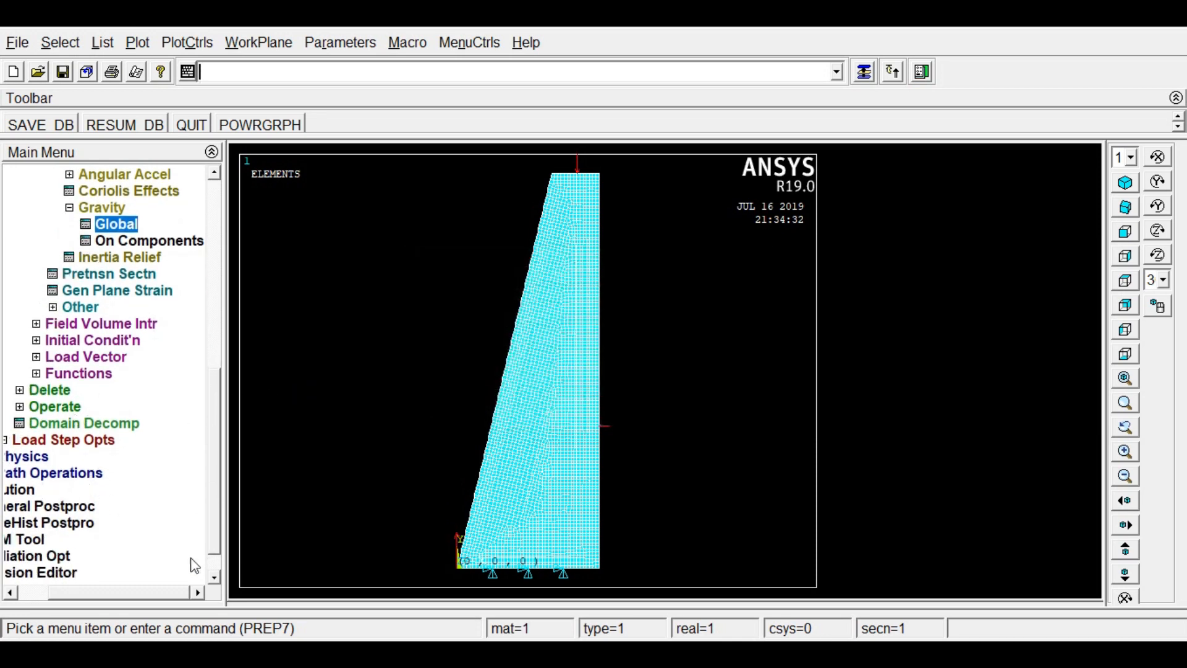
left_click_drag(103, 594, 73, 595)
left_click(49, 490)
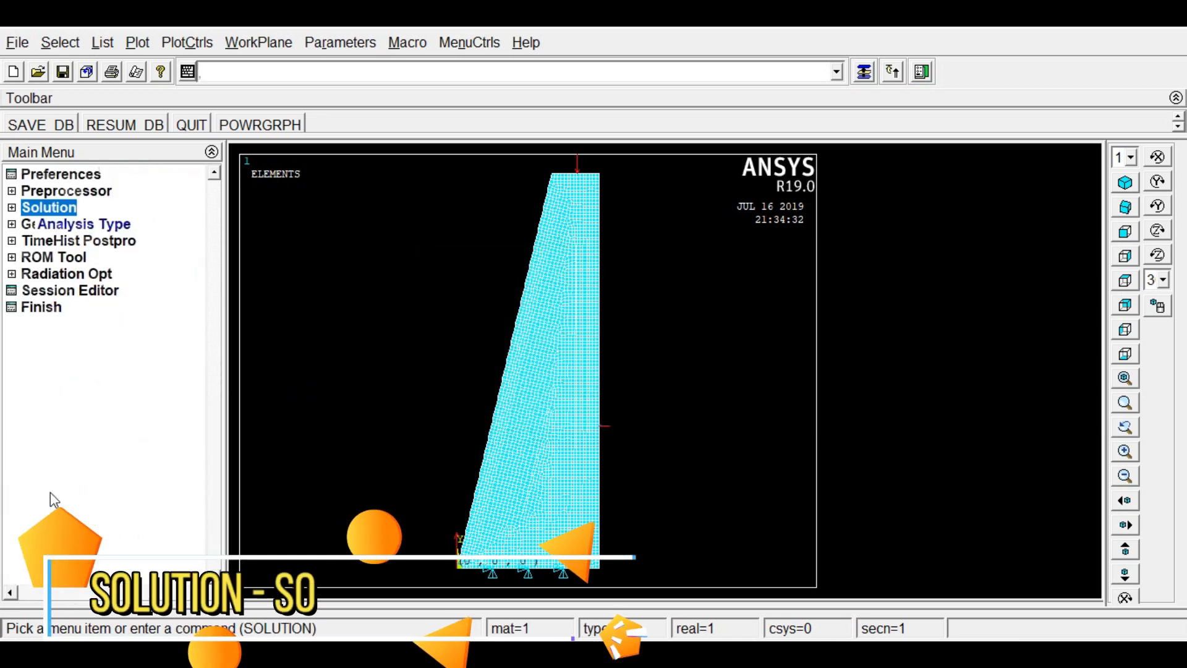
left_click(55, 307)
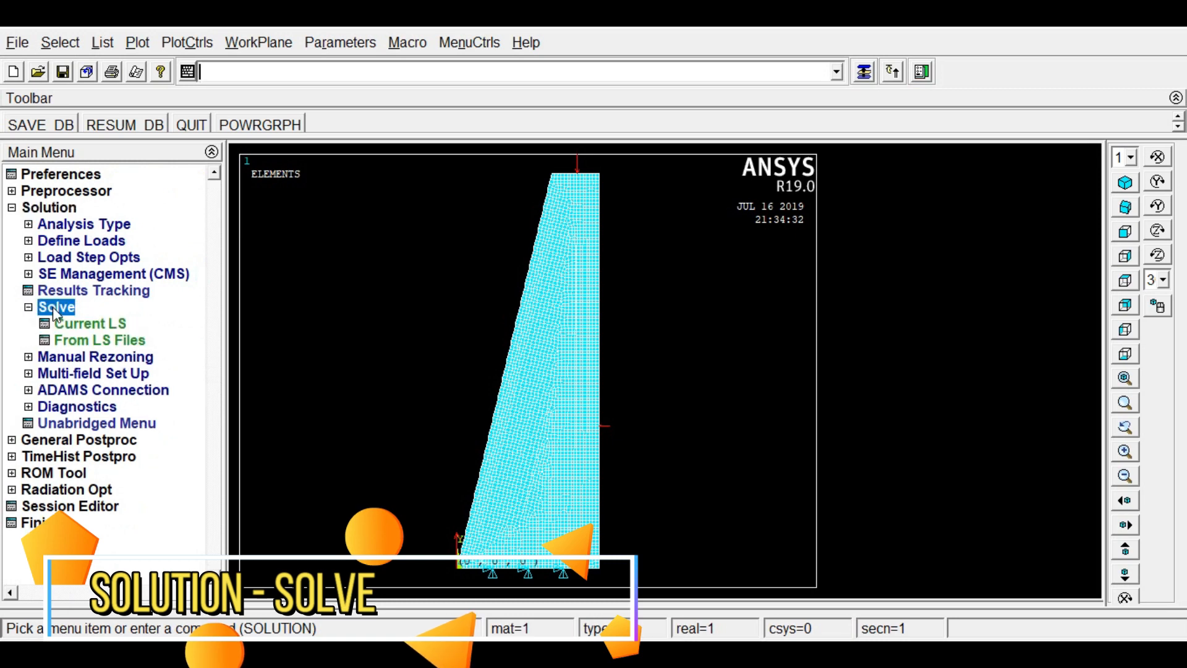
left_click(80, 324)
left_click(575, 418)
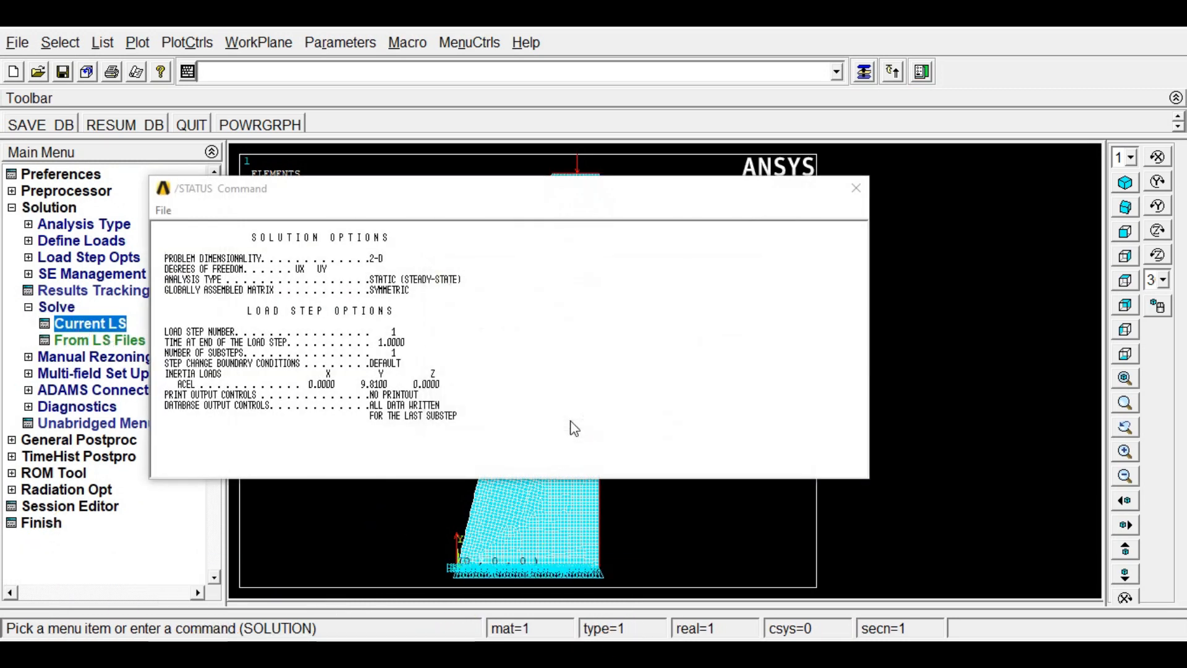
left_click(587, 302)
left_click(856, 188)
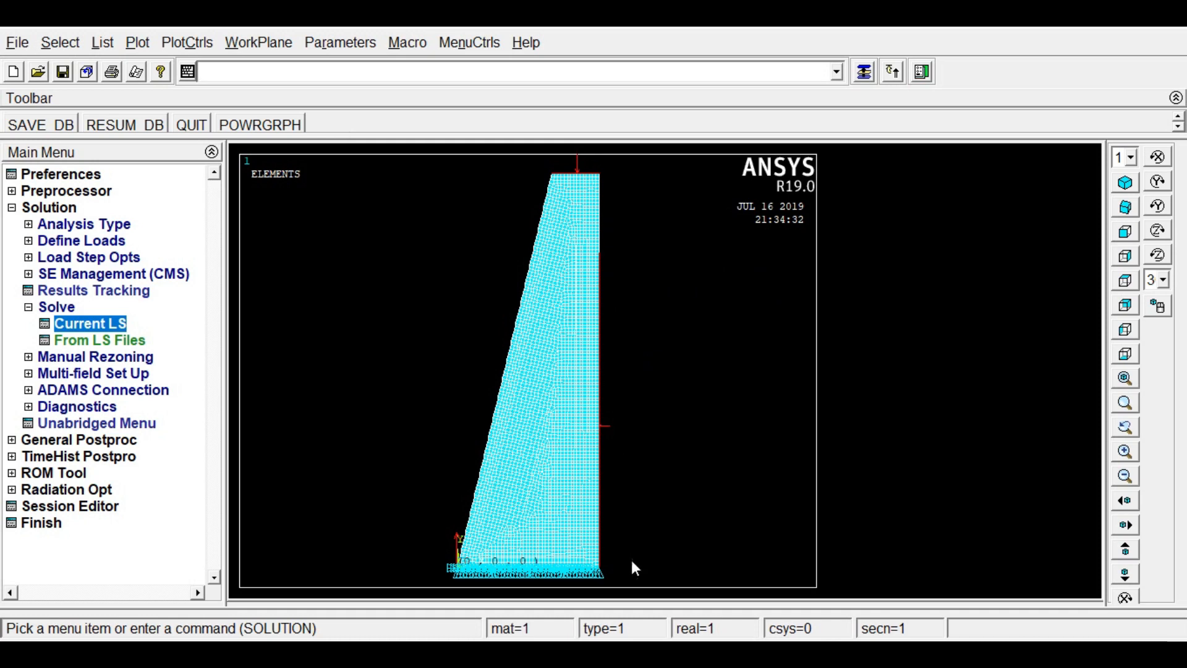
Set the plot symbols to show pressures and convections as arrows, and currents and fields as arrows
left_click(187, 42)
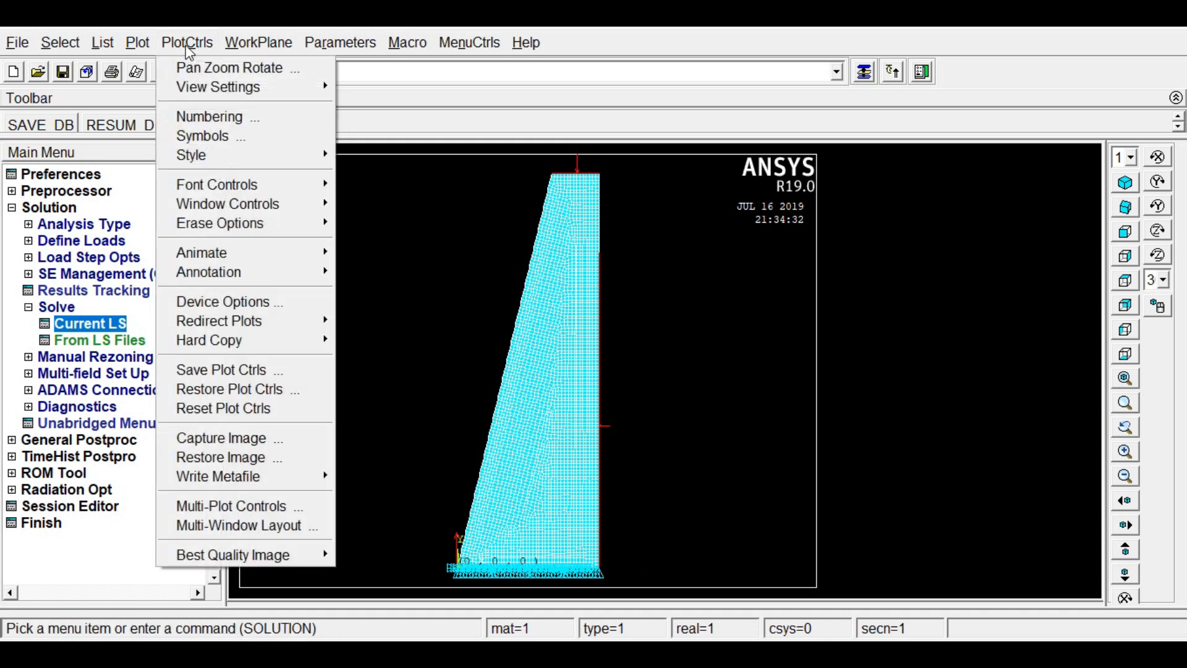
left_click(221, 138)
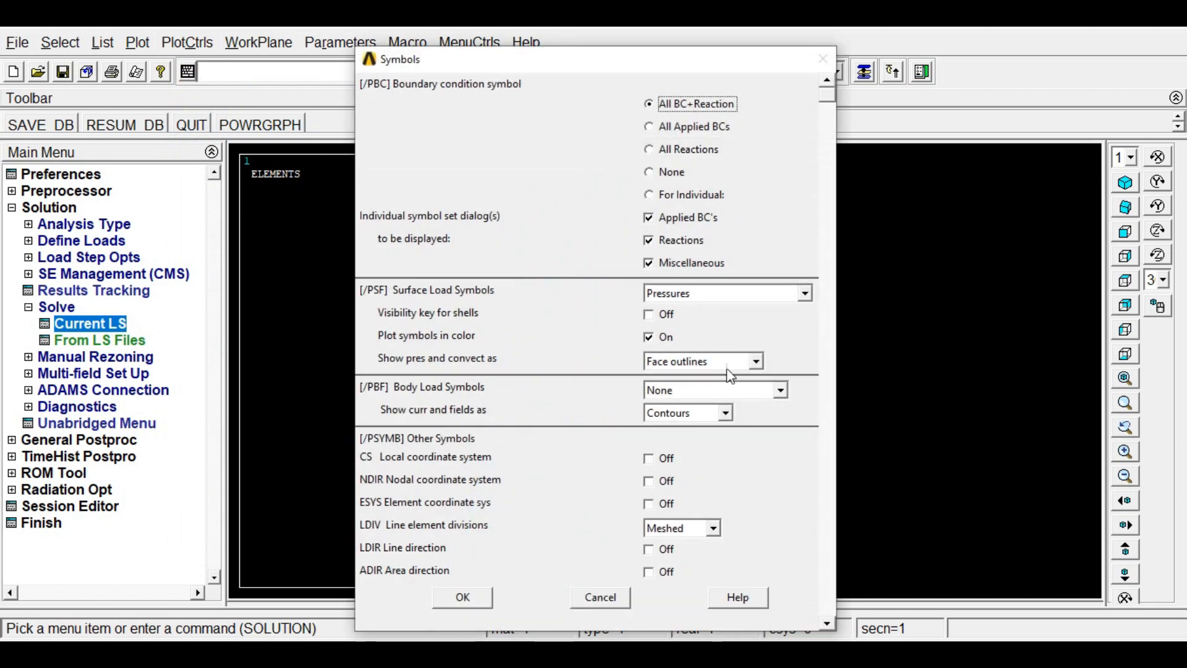
left_click(757, 362)
left_click(670, 390)
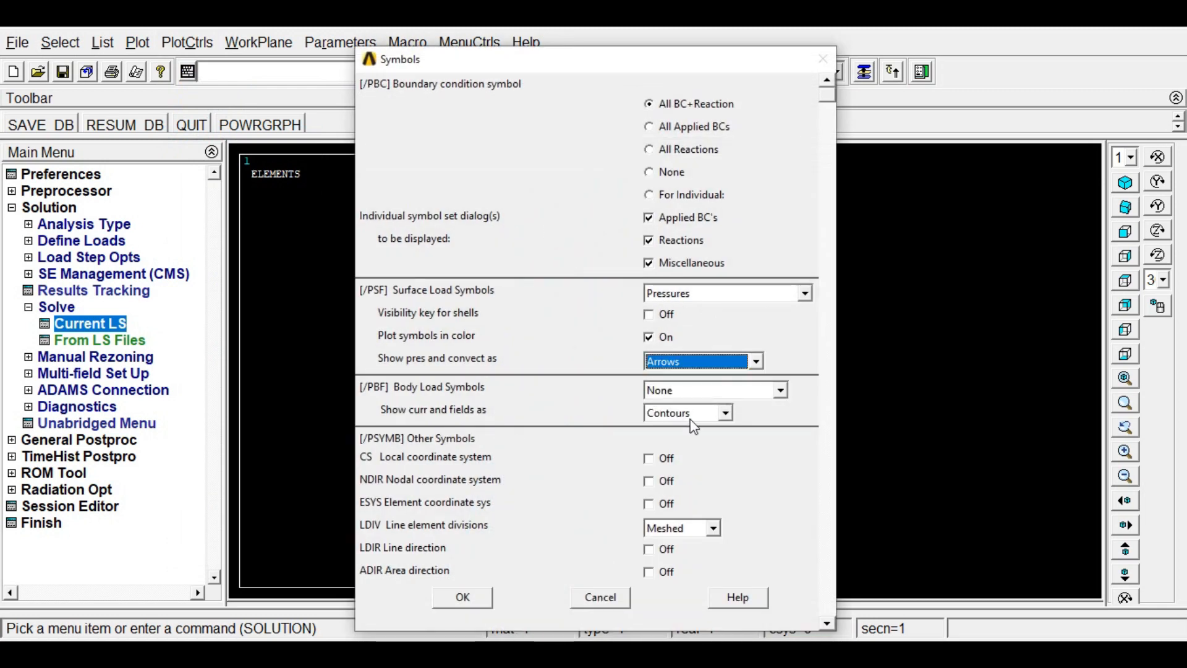
left_click(694, 443)
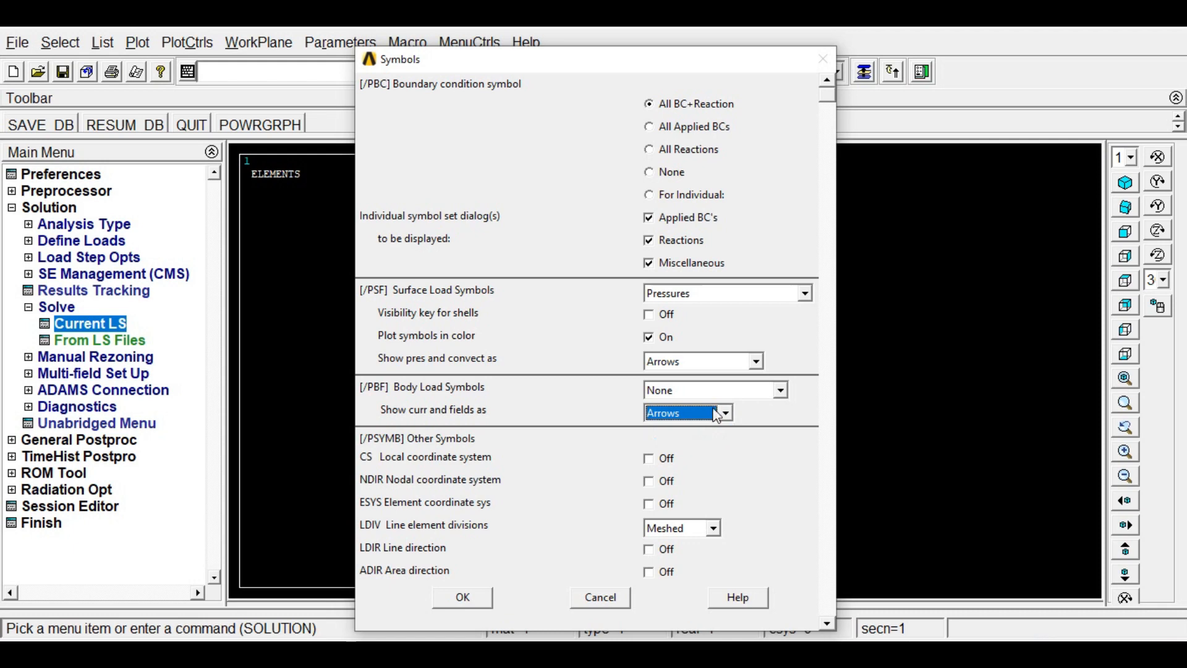
left_click(464, 598)
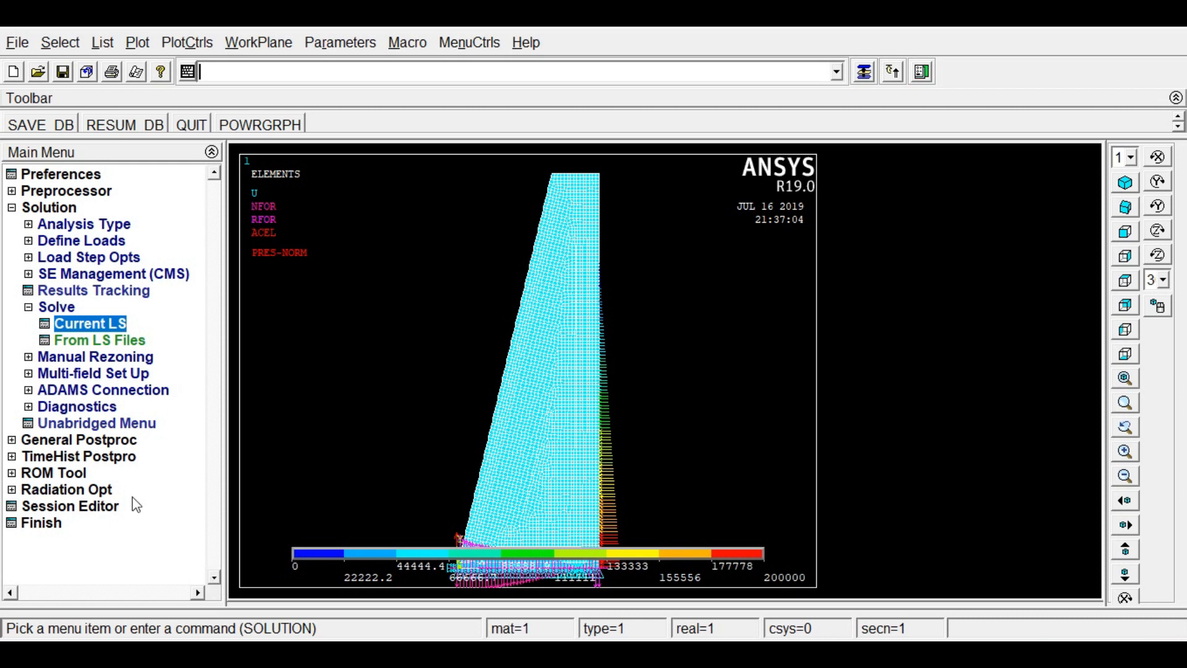
Plot the deformed shape of the section together with its undeformed mesh
left_click(11, 440)
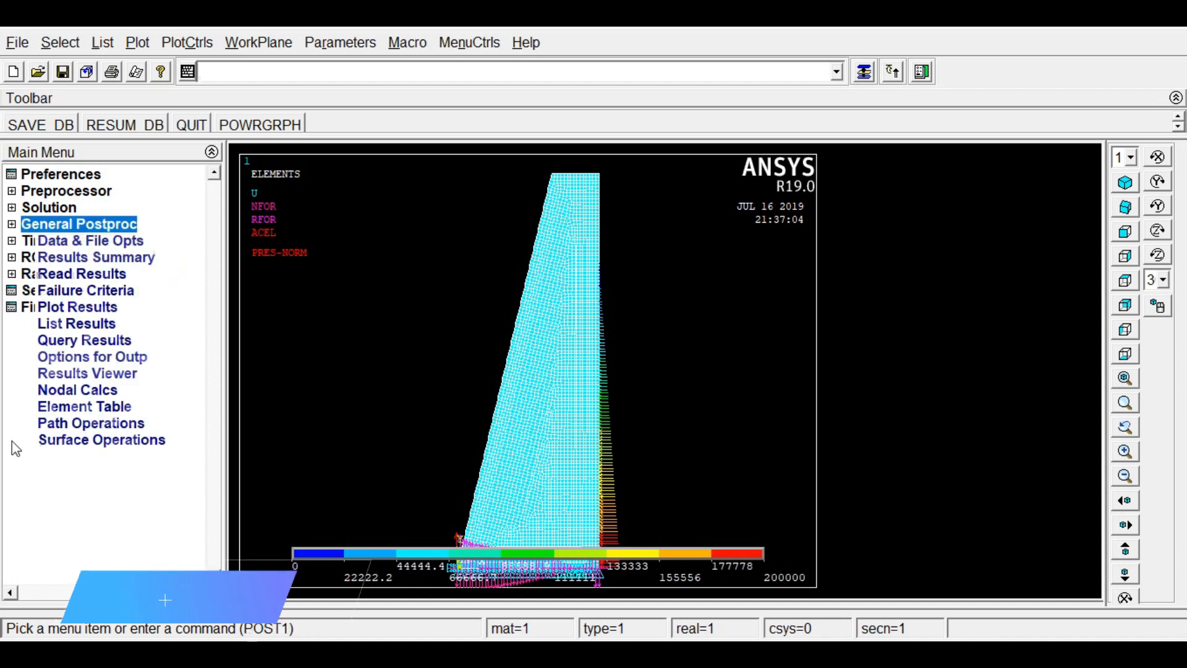
left_click(79, 308)
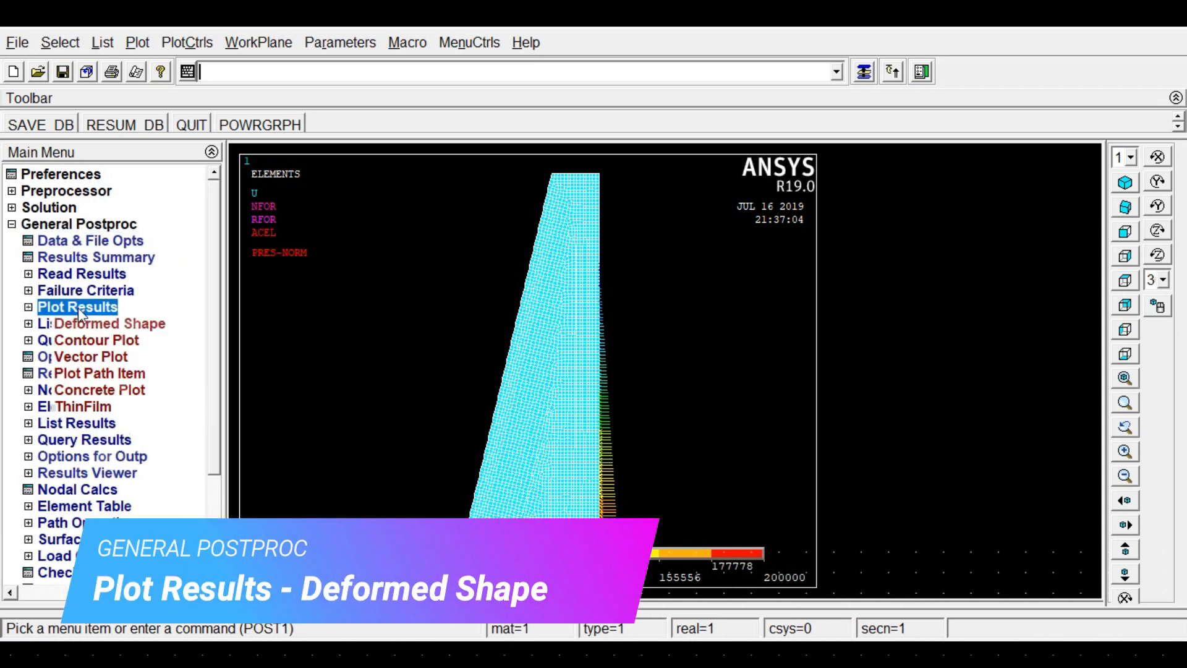
left_click(115, 326)
left_click(687, 333)
left_click(453, 416)
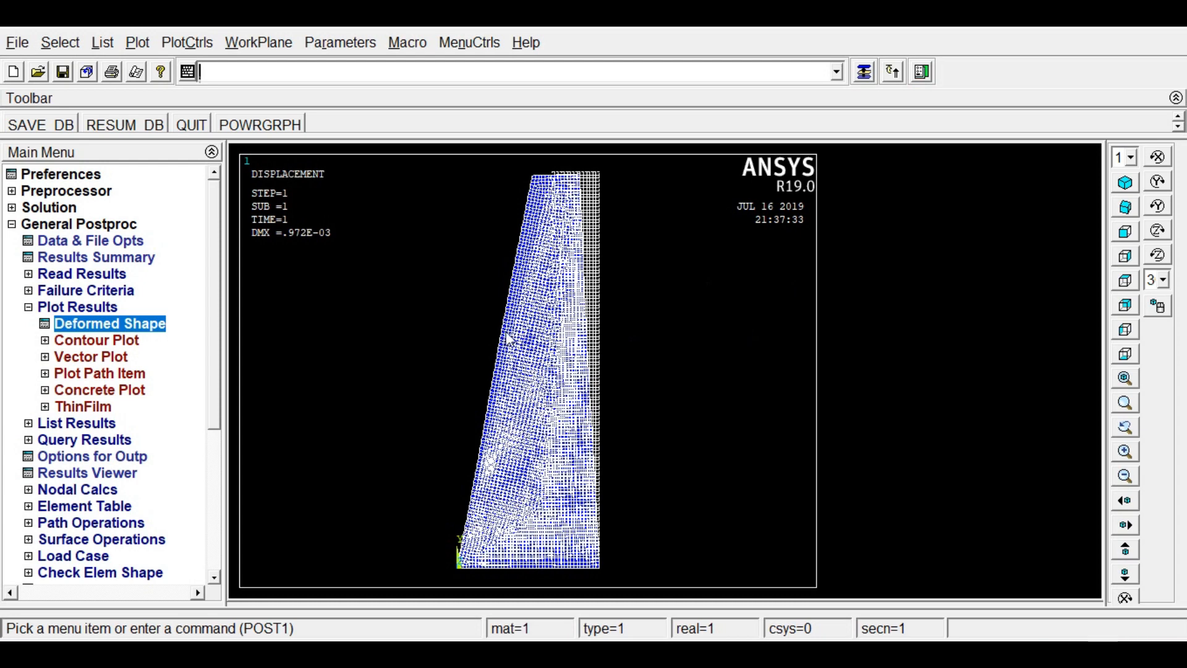
Plot the nodal solution contour of von Mises stress on the deformed shape only
left_click(47, 341)
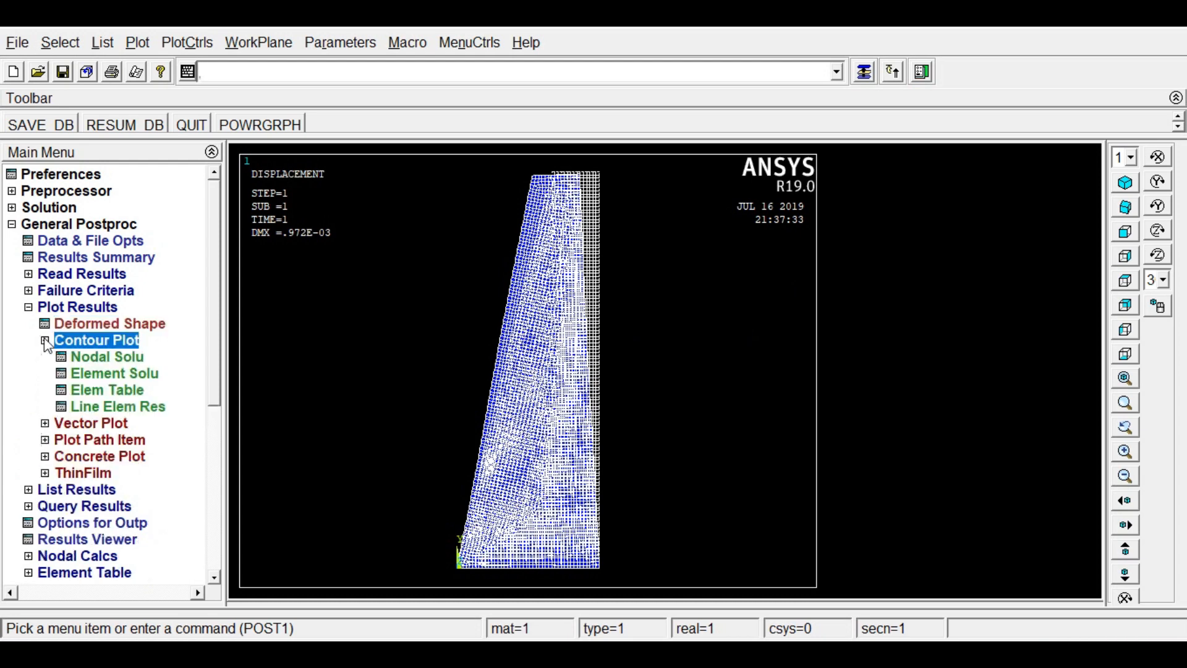
double_click(116, 356)
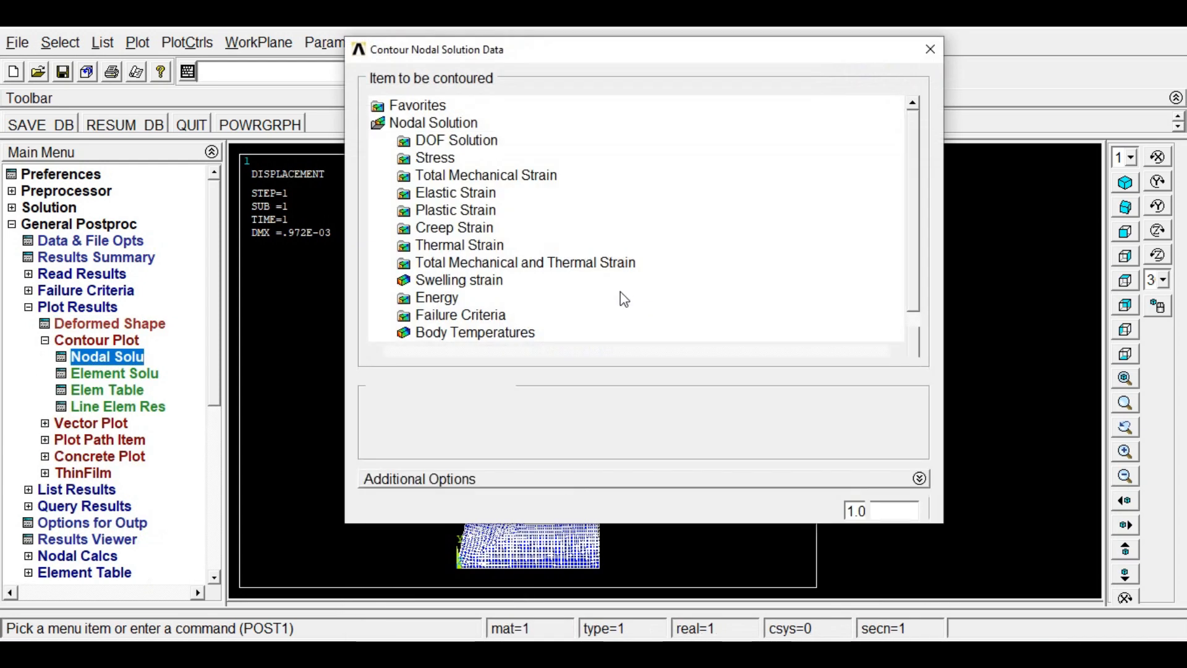
left_click(436, 158)
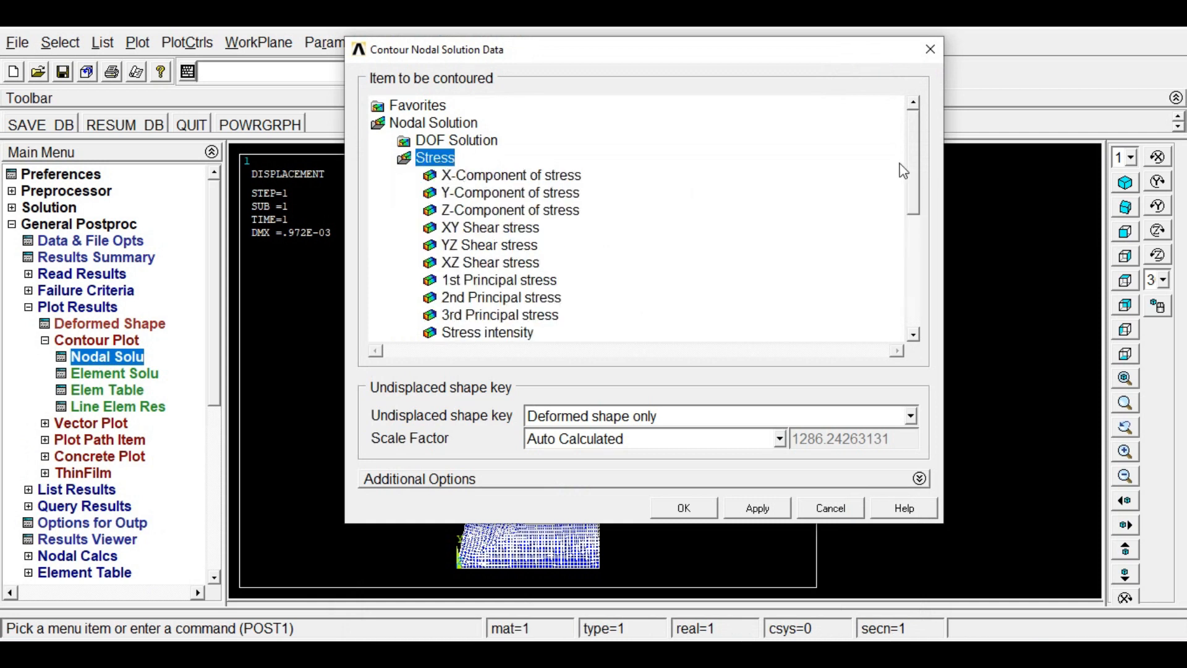
scroll(920, 165, "down", 2)
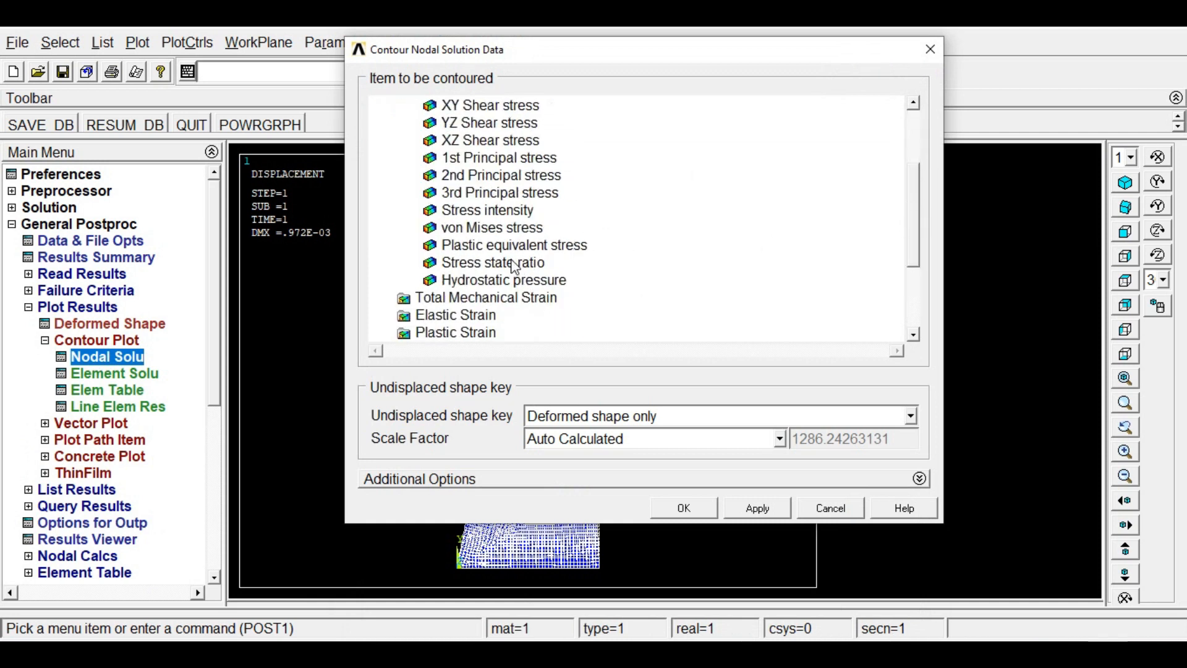
left_click(511, 229)
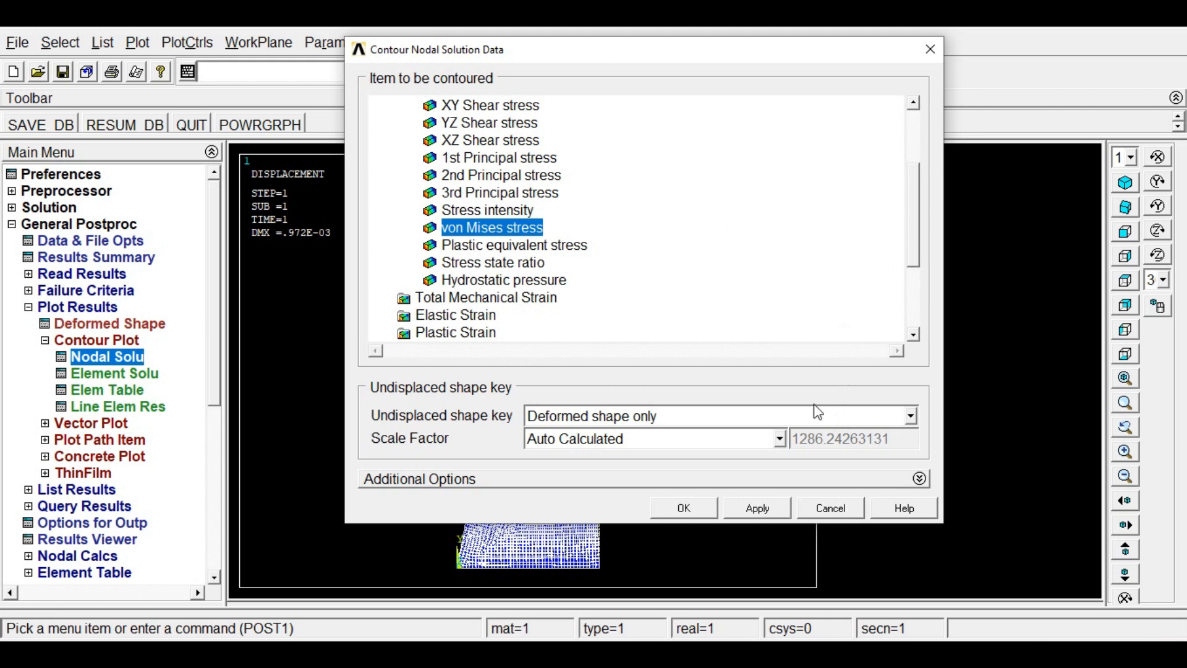
left_click(701, 503)
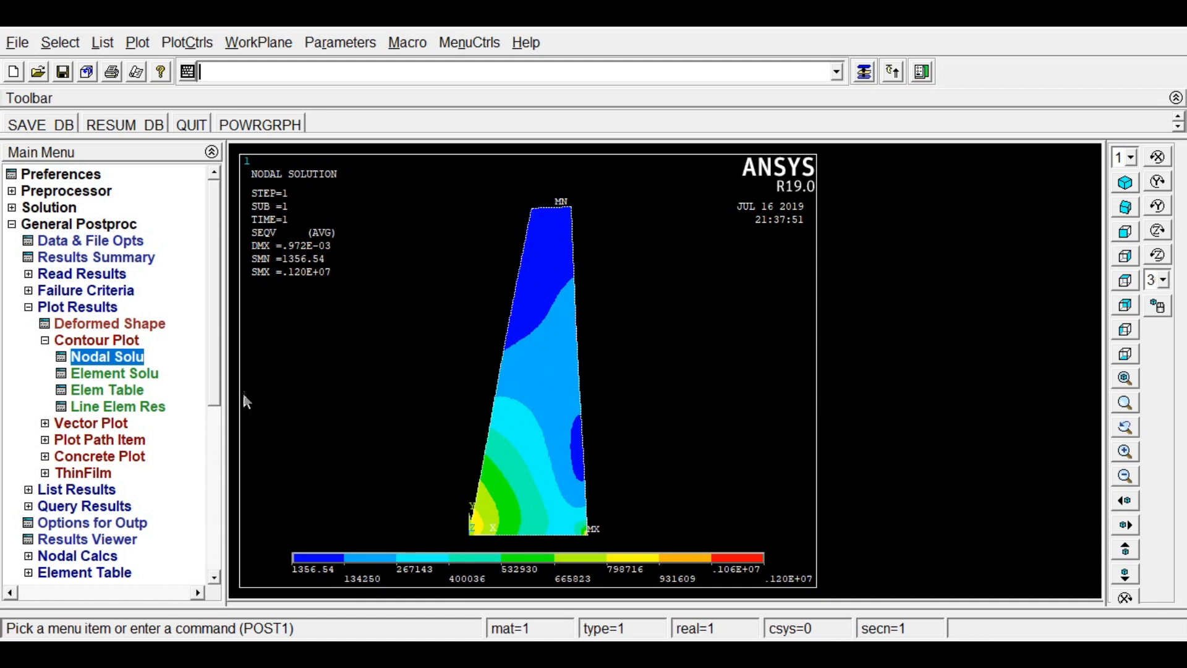
List the nodal solution for the displacement vector sum under DOF Solution
scroll(217, 365, "down", 4)
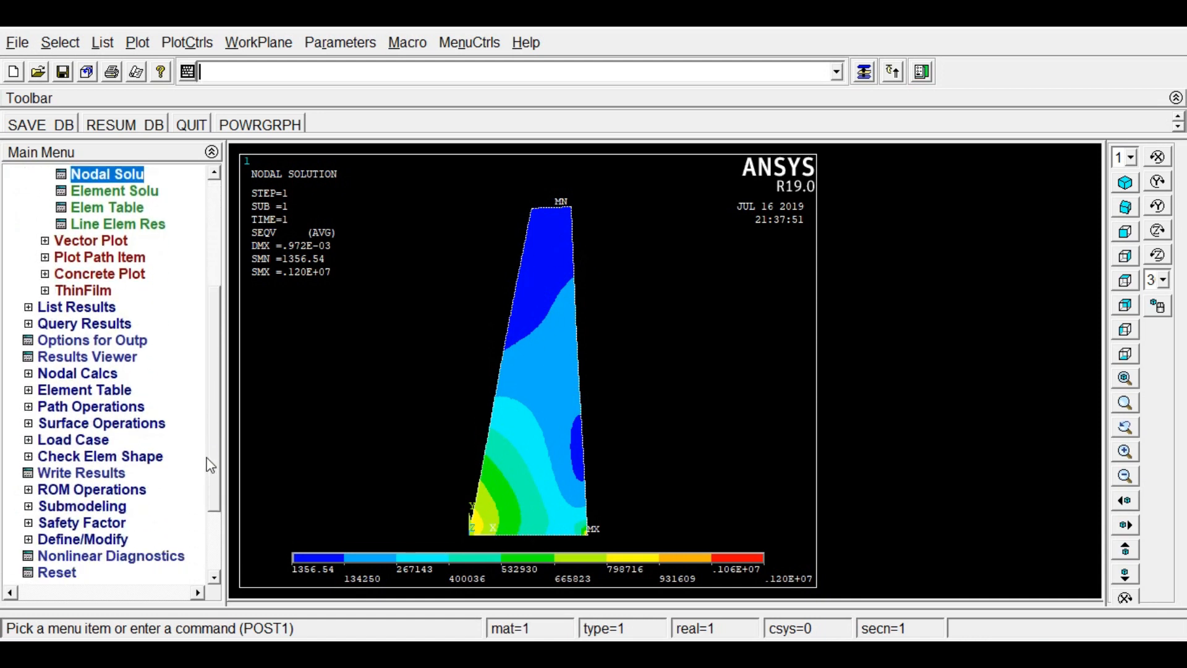
left_click(73, 307)
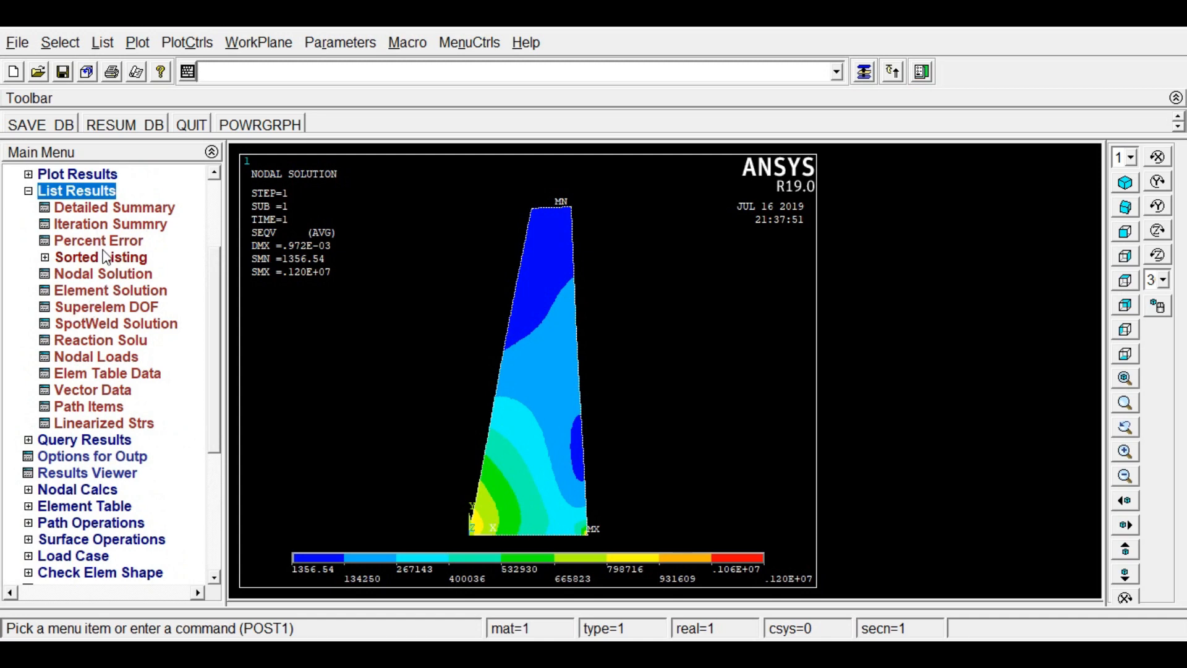
left_click(117, 276)
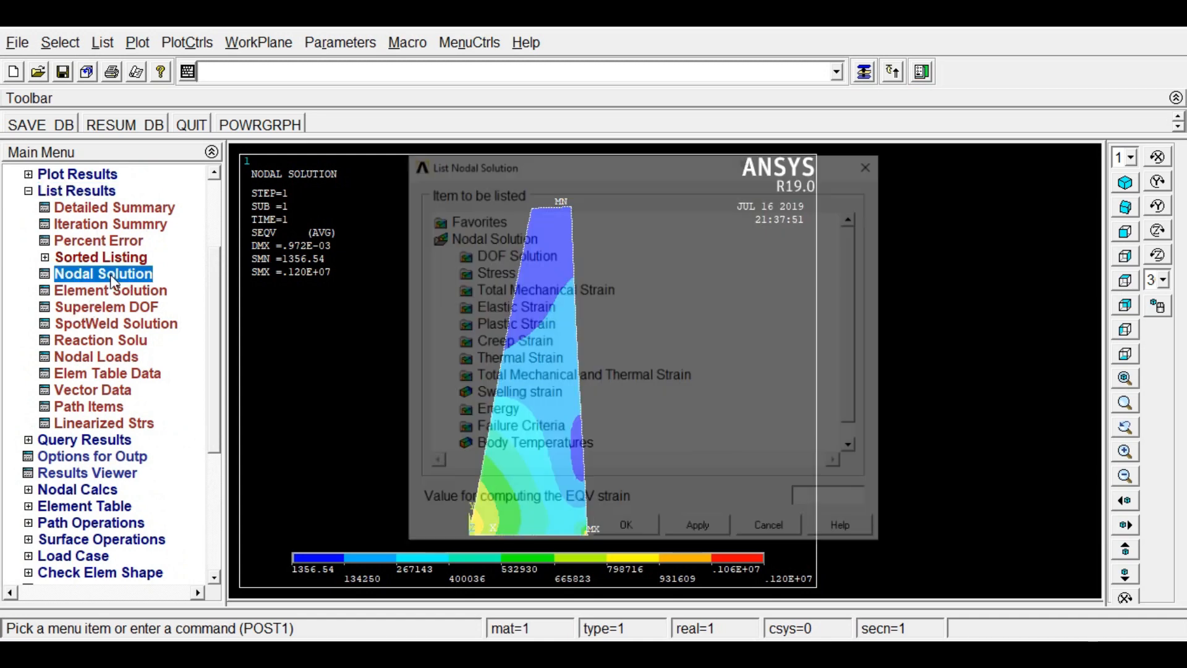
double_click(486, 255)
left_click(550, 307)
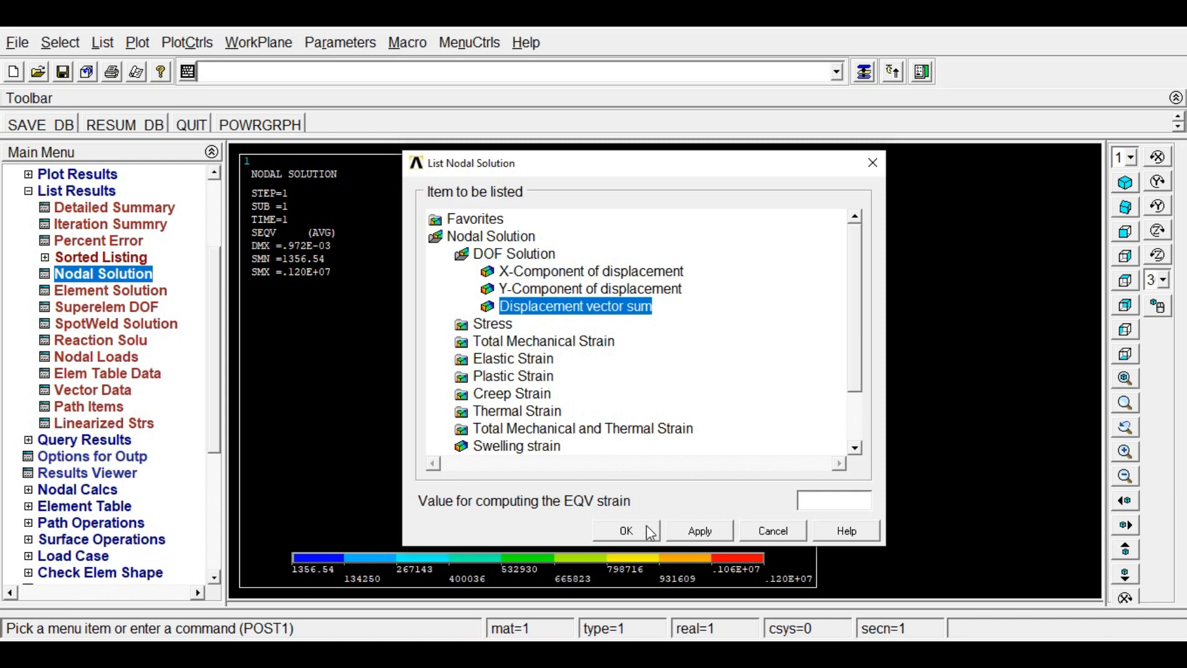
left_click(623, 530)
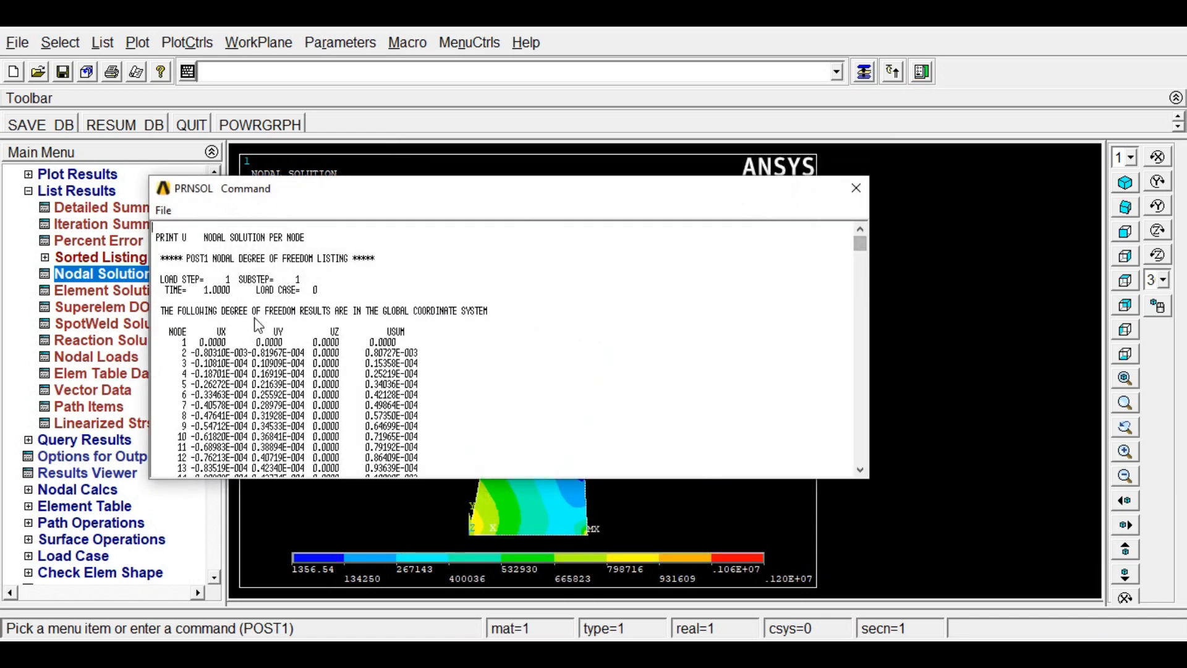
Review the displacement component columns and the maximum absolute values in the nodal displacement listing, and close it
left_click_drag(211, 332, 345, 332)
left_click_drag(860, 246, 863, 471)
left_click_drag(421, 461, 262, 461)
left_click(187, 461)
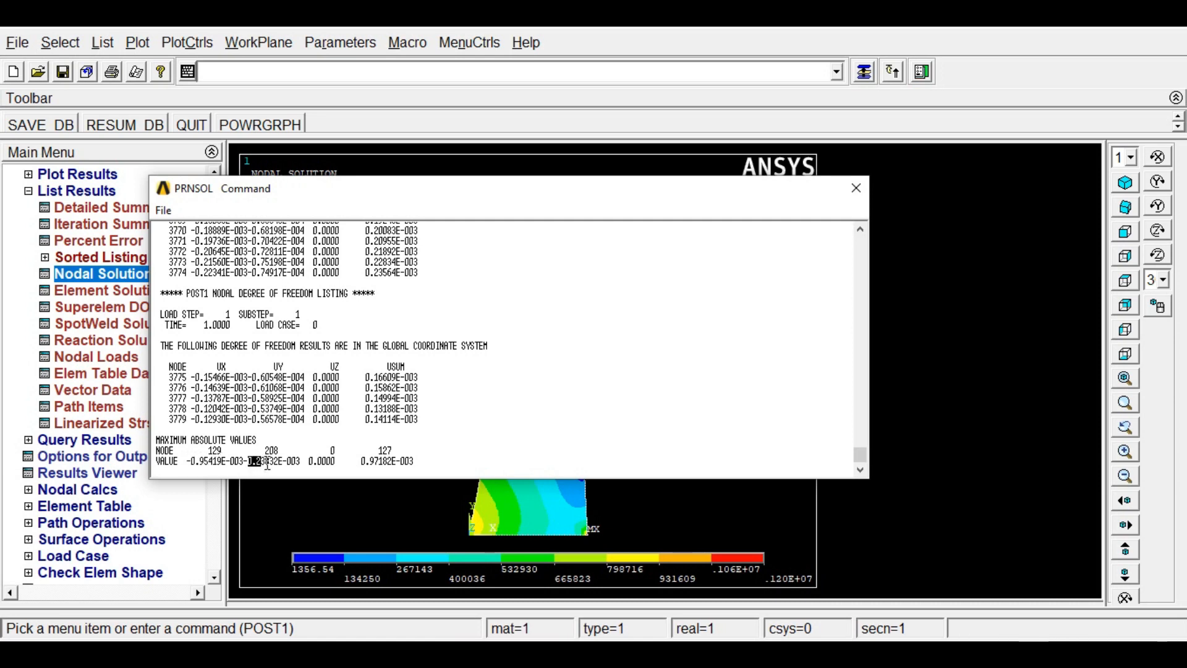
left_click(851, 185)
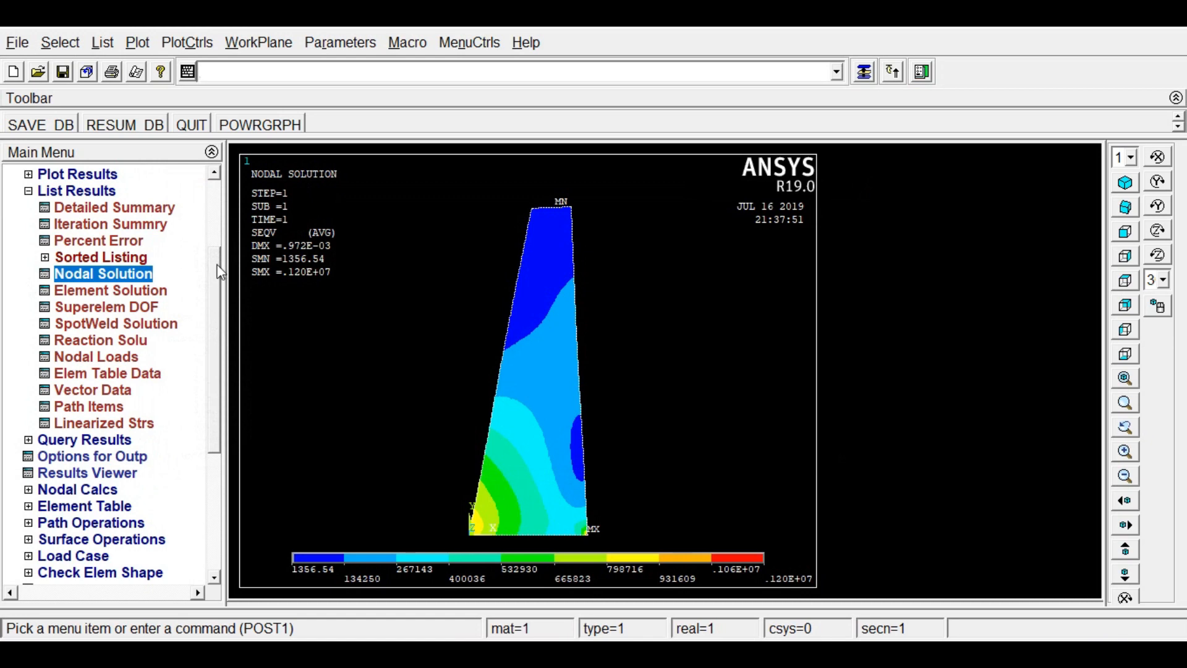
List the nodal solution for von Mises stress
left_click(106, 272)
left_click(498, 328)
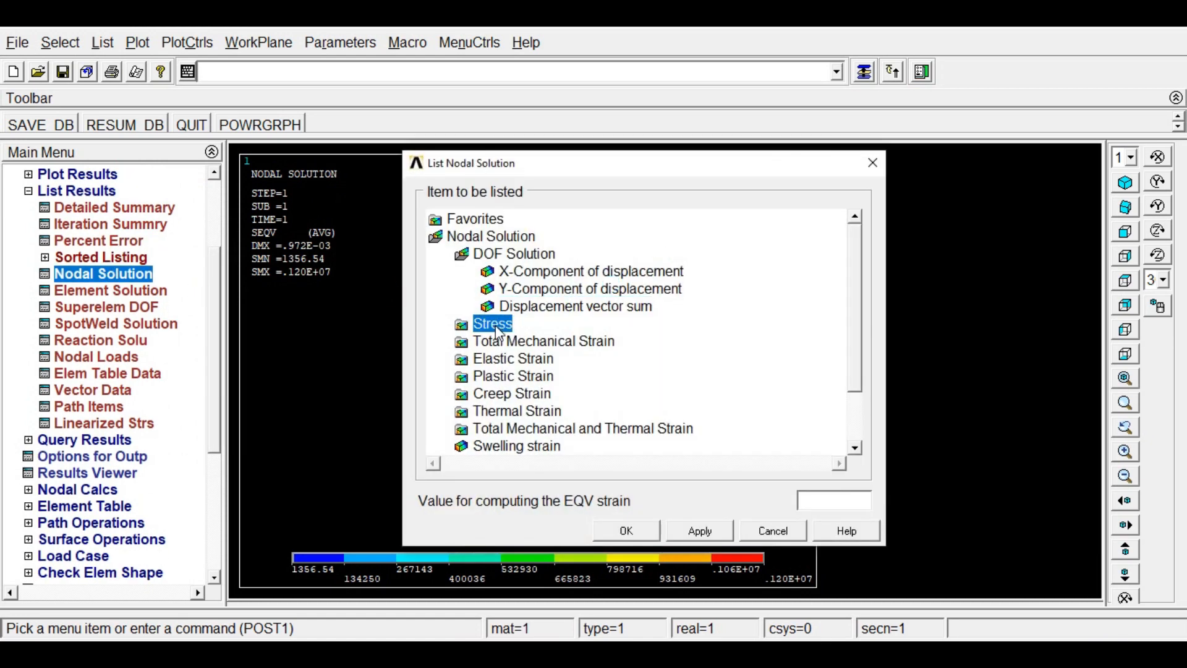
scroll(853, 296, "down", 2)
left_click(559, 393)
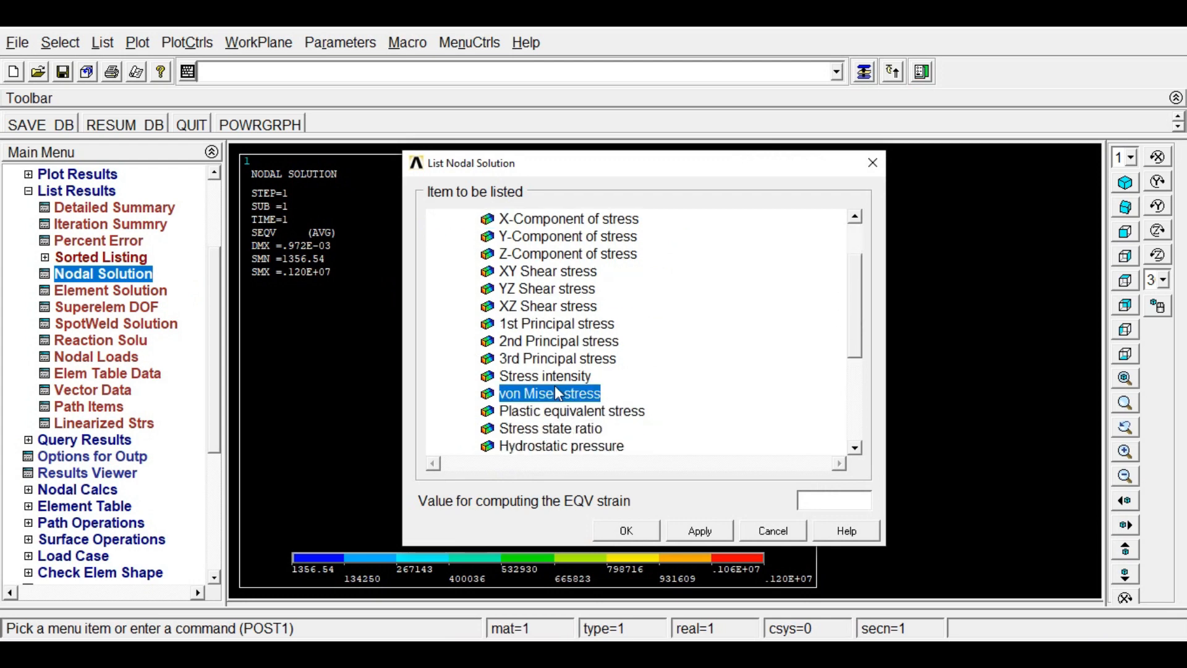
left_click(624, 530)
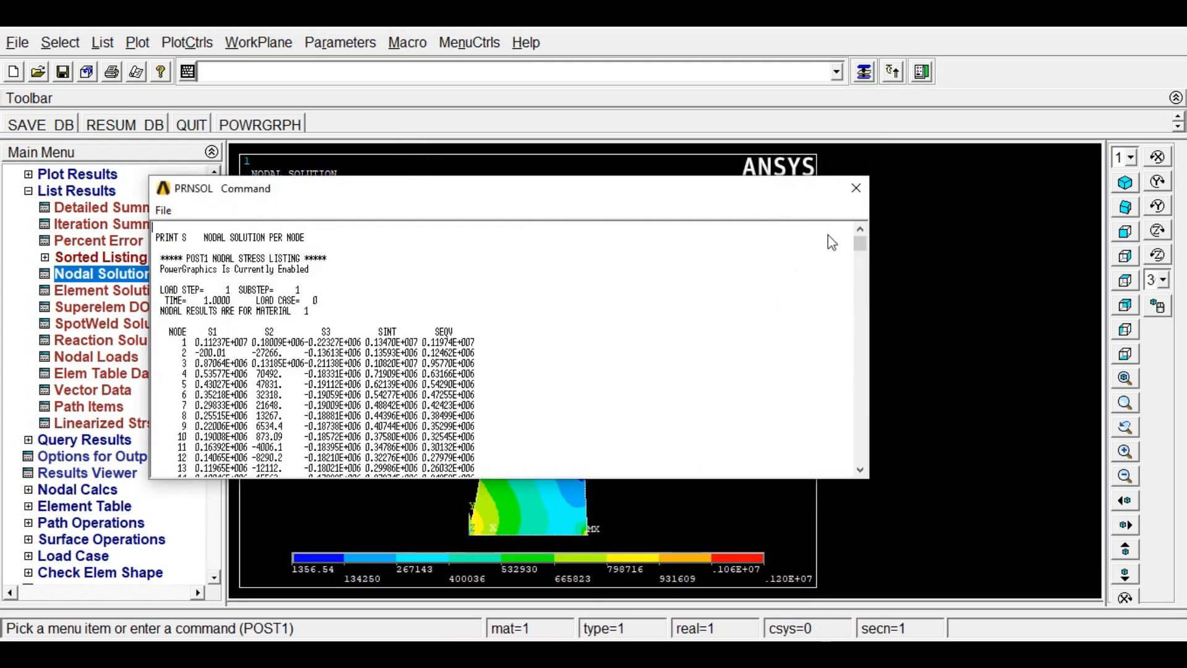
Check the maximum and minimum SEQV values at the end of the nodal stress listing and close it
left_click_drag(860, 254, 861, 479)
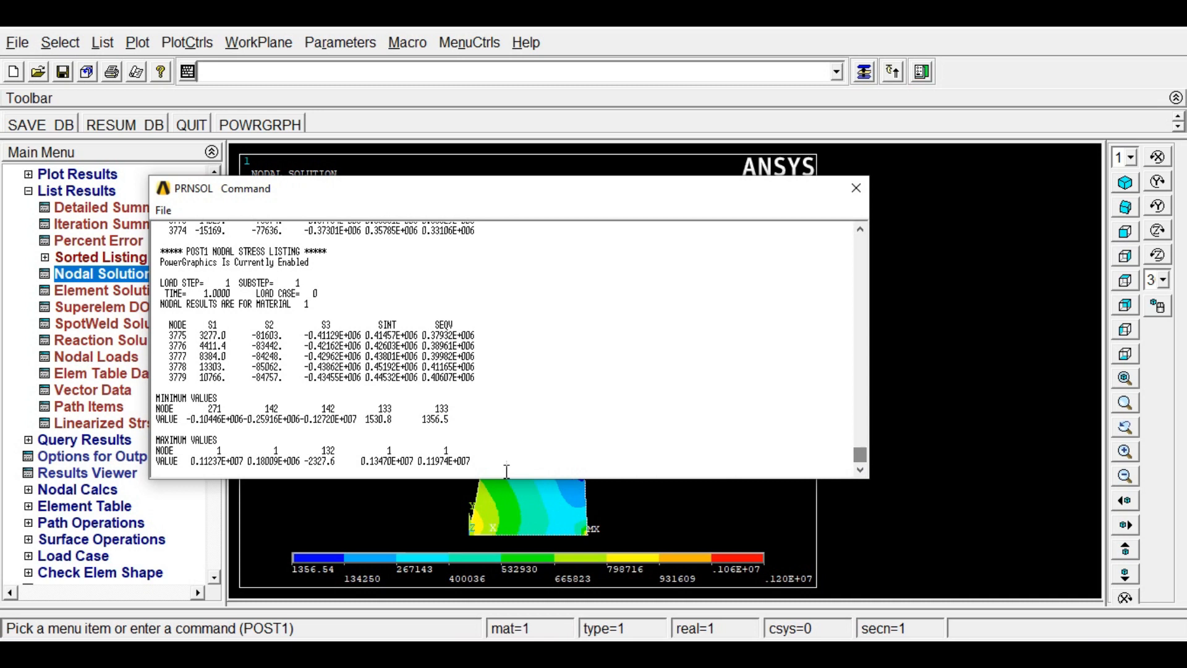
left_click_drag(414, 461, 478, 458)
left_click_drag(419, 421, 456, 420)
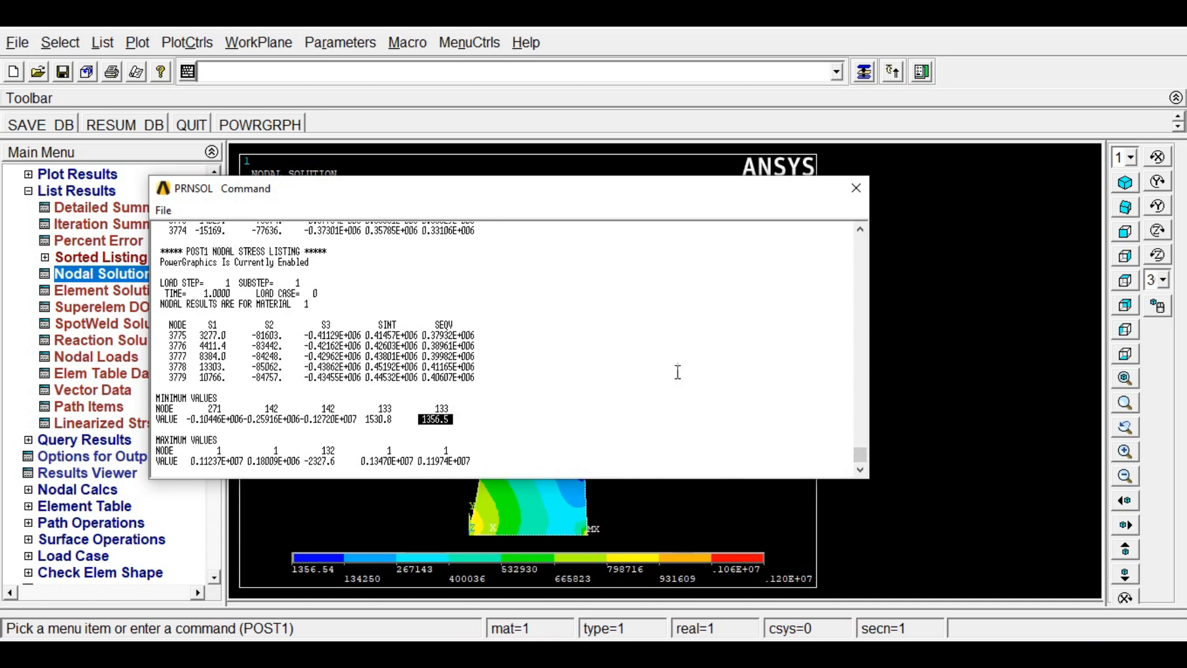
left_click(857, 191)
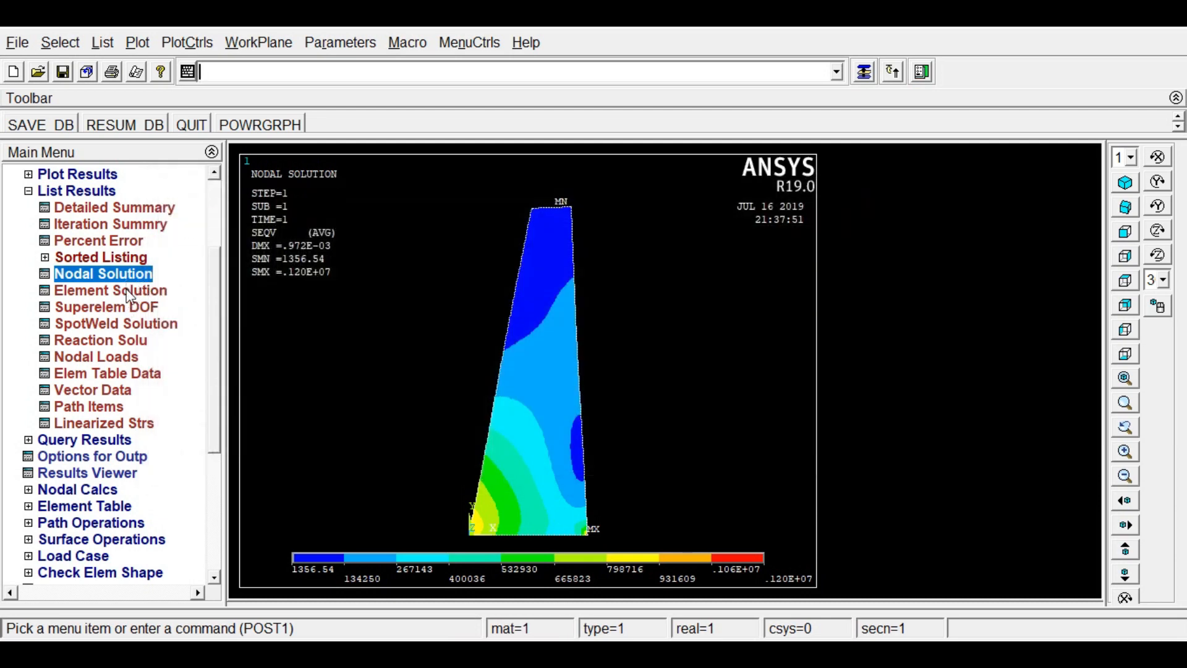
List the reaction solution for all items and review the FX and FY columns with their total values
scroll(218, 312, "down", 1)
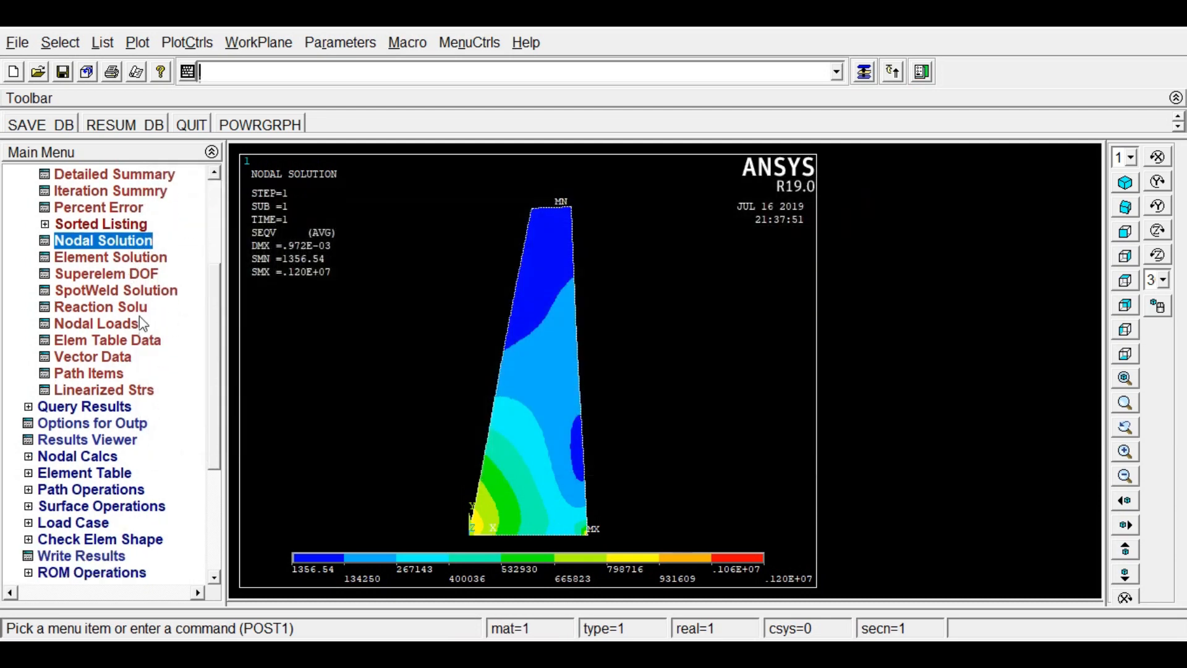
left_click(90, 308)
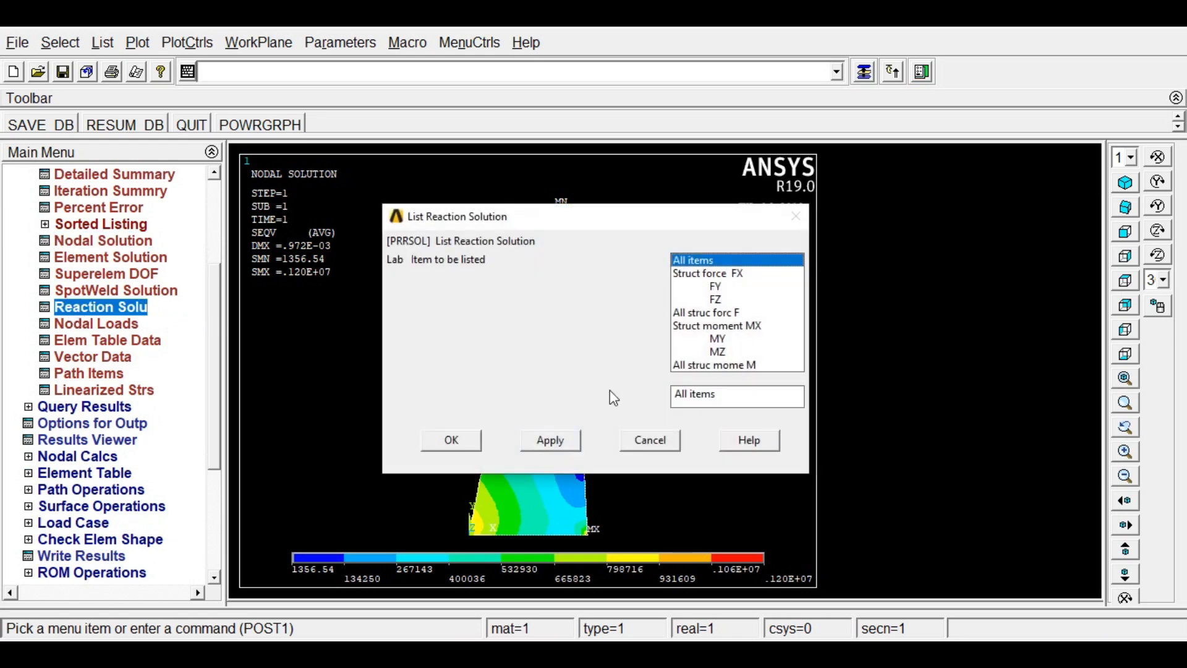
left_click(451, 441)
left_click_drag(209, 332, 253, 336)
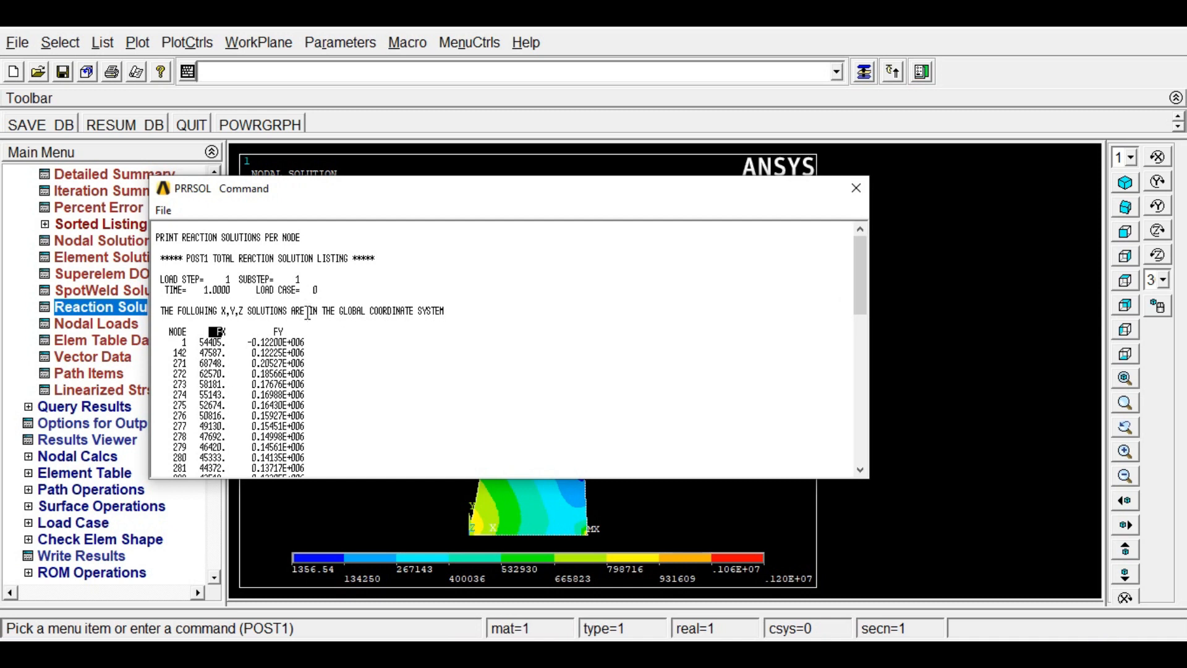
left_click_drag(267, 328, 304, 332)
left_click_drag(861, 290, 861, 437)
left_click_drag(194, 462, 305, 464)
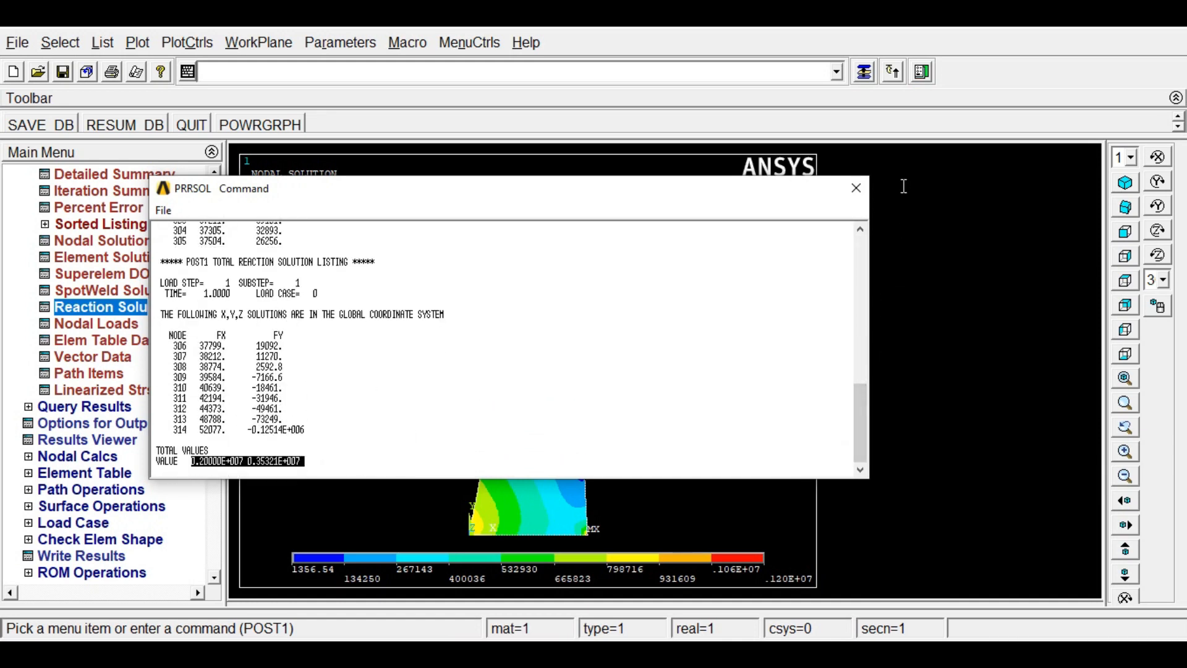
left_click(857, 190)
Animate the deformed shape together with the undeformed shape, using 10 frames and a 0.5-second time delay
left_click_drag(217, 299, 222, 205)
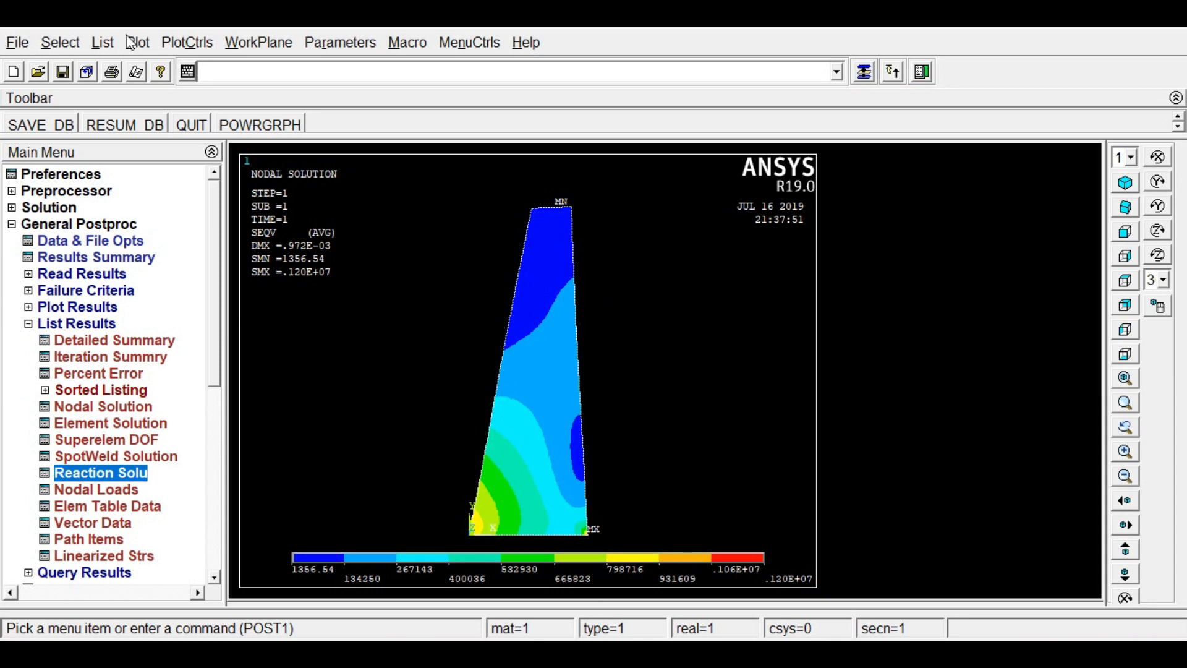
left_click(181, 43)
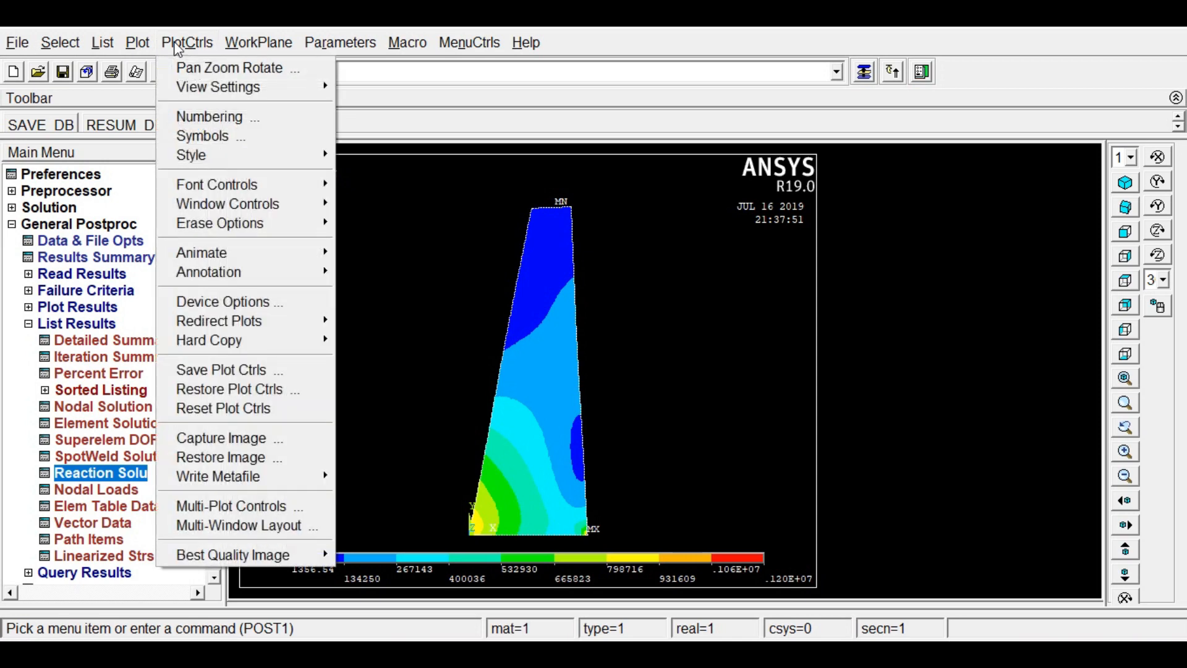
mouse_move(233, 254)
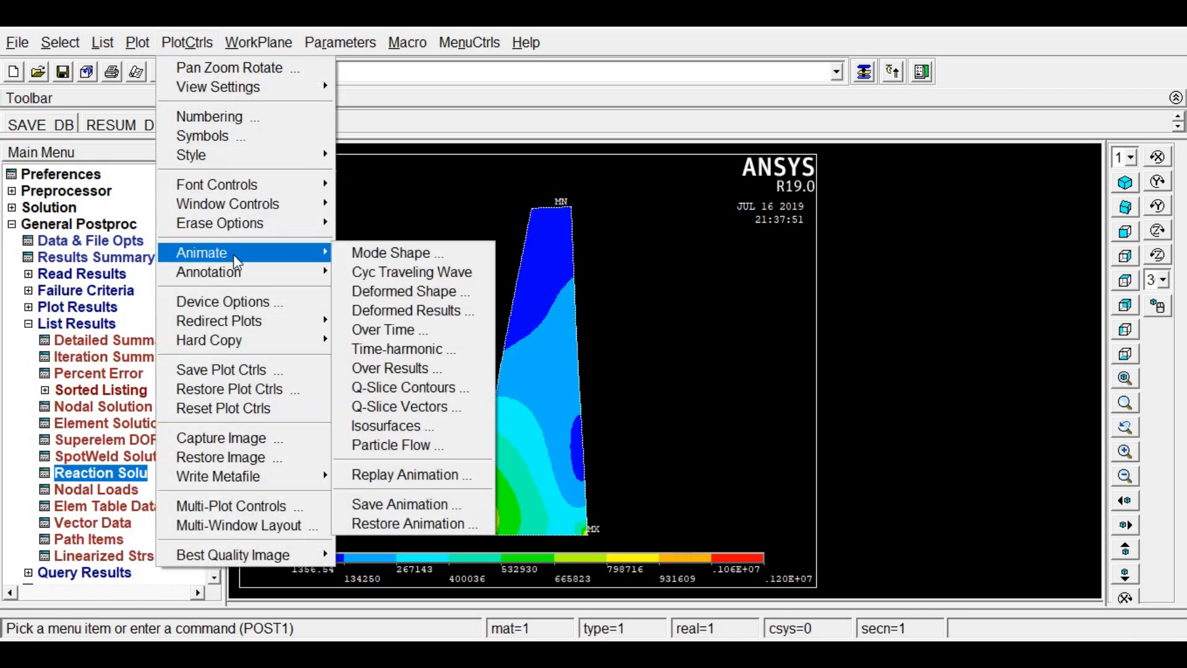
left_click(431, 295)
left_click(668, 359)
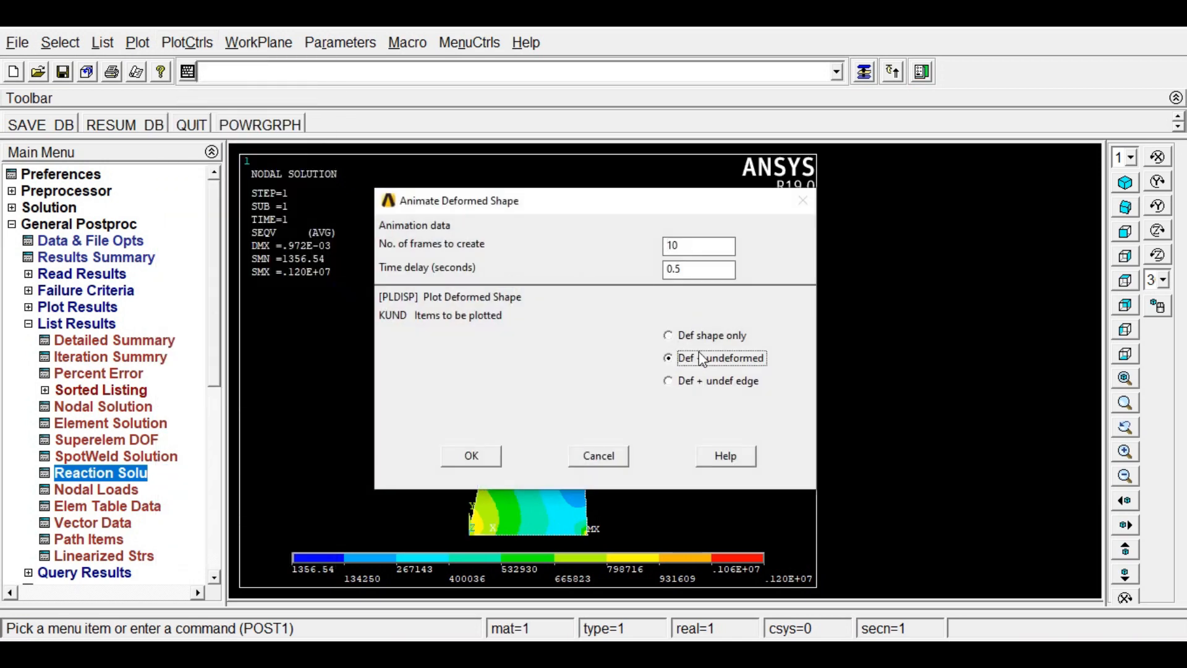
left_click(479, 456)
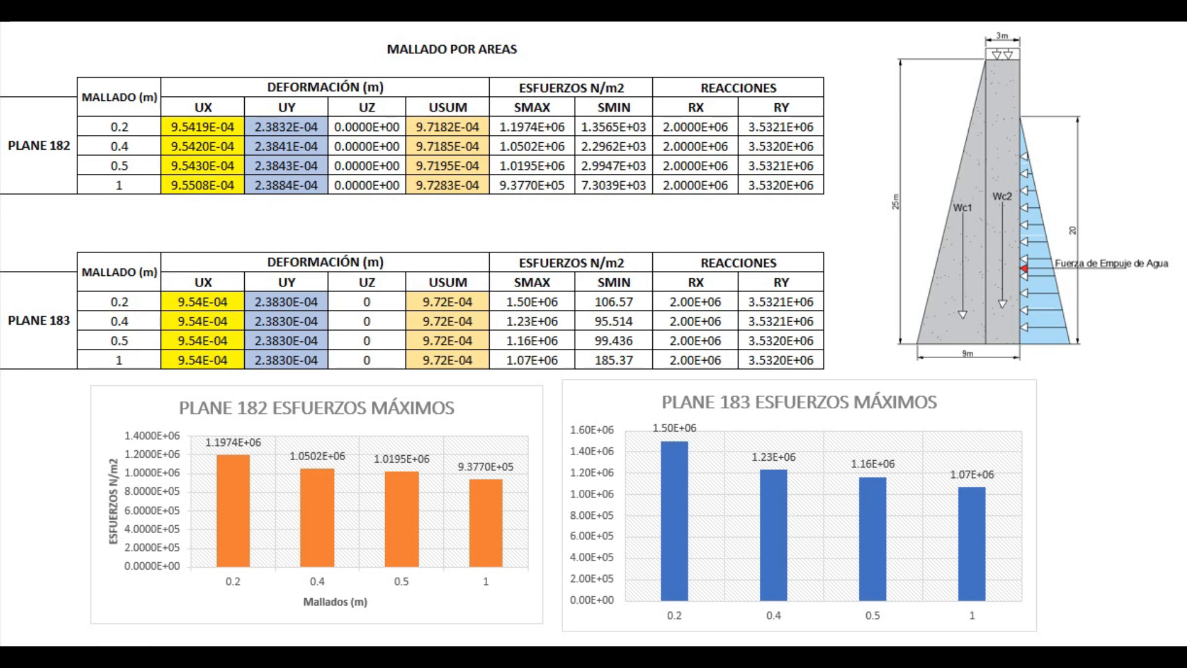
Switch to the Excel mesh comparison and examine the PLANE 182 and PLANE 183 result tables
left_click(39, 30)
left_click(39, 320)
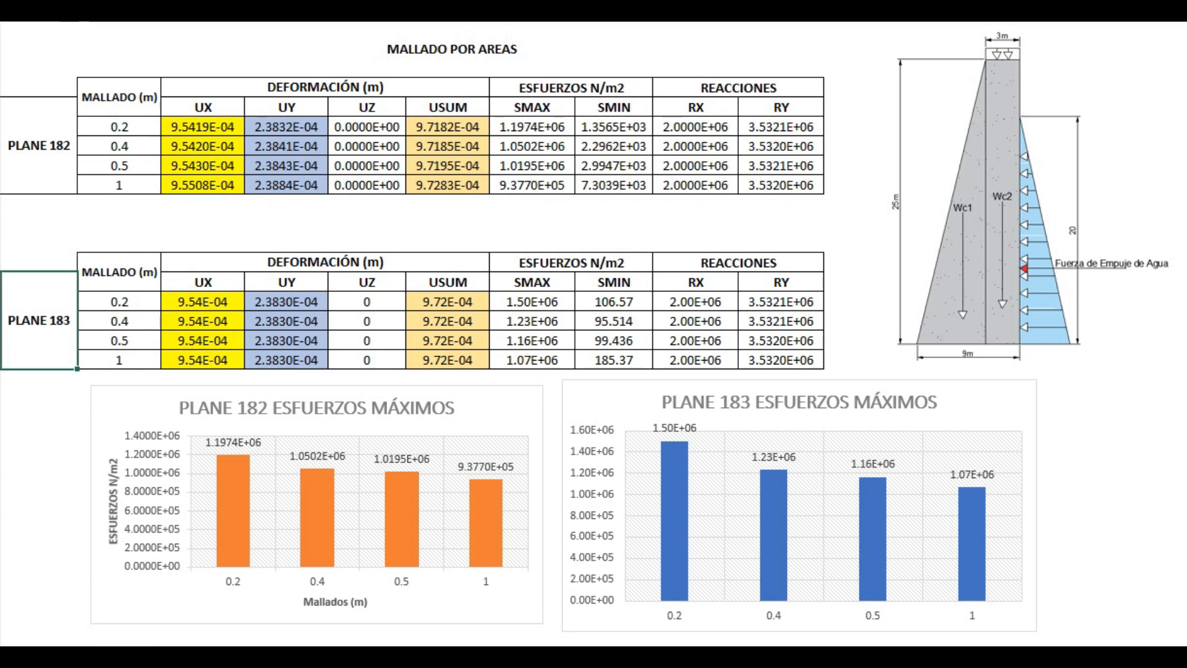